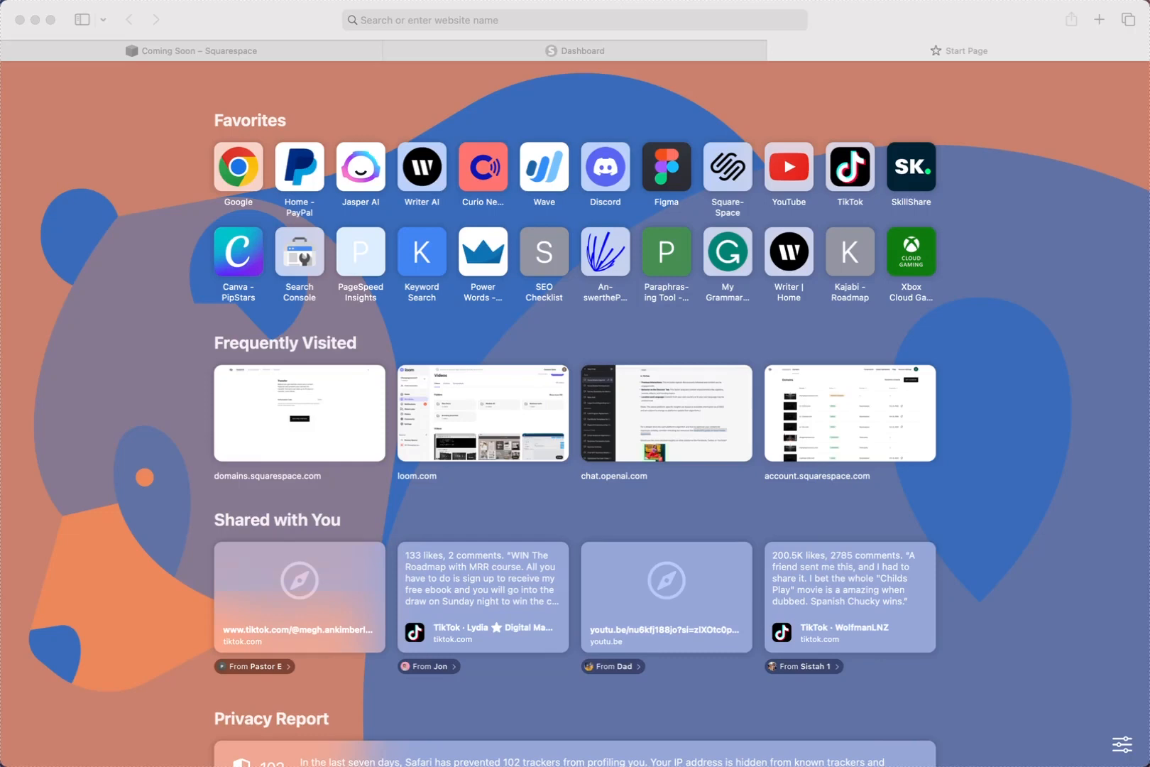
Search 'google wor' from the Safari address bar to load workspace.google.com.
left_click(435, 23)
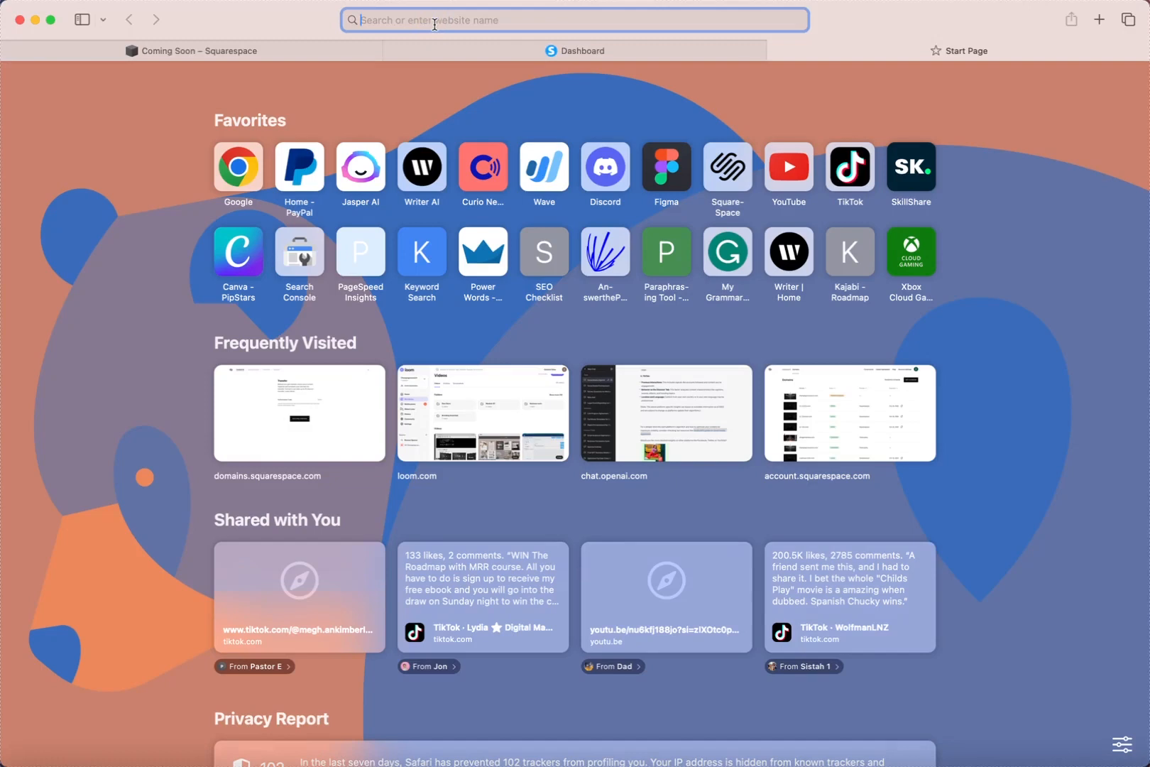
type("google")
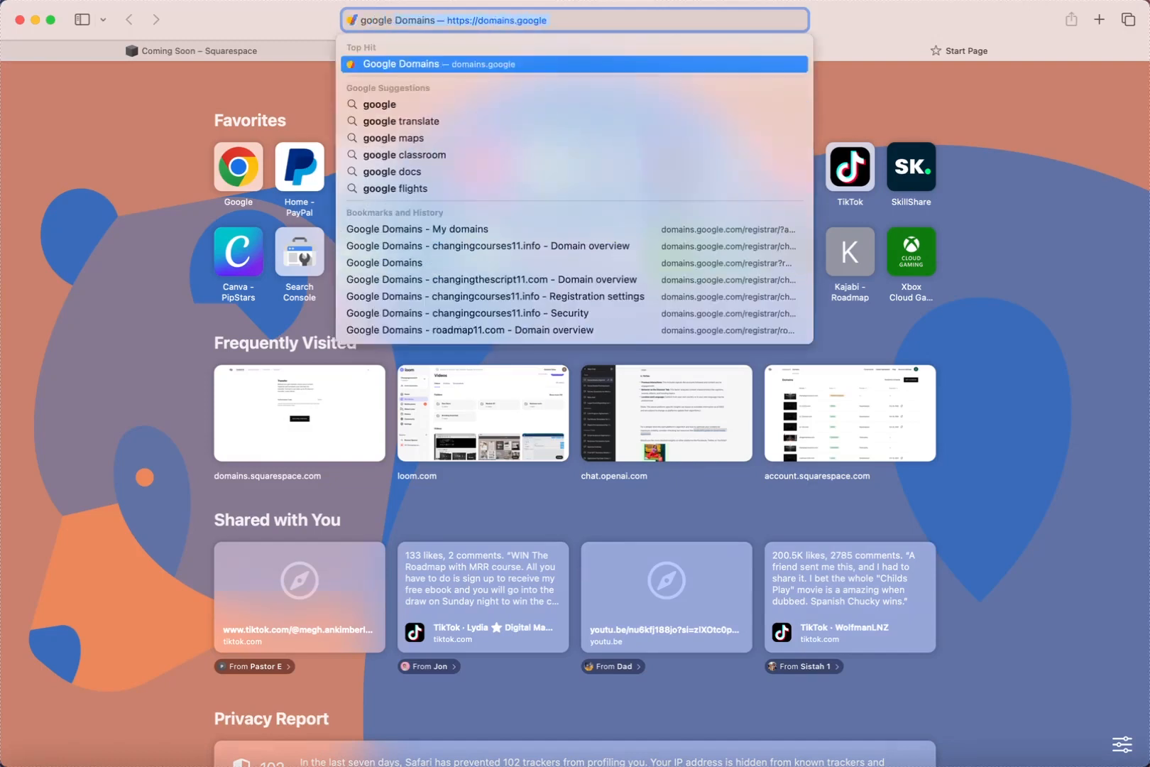
type(" wor")
key("Return")
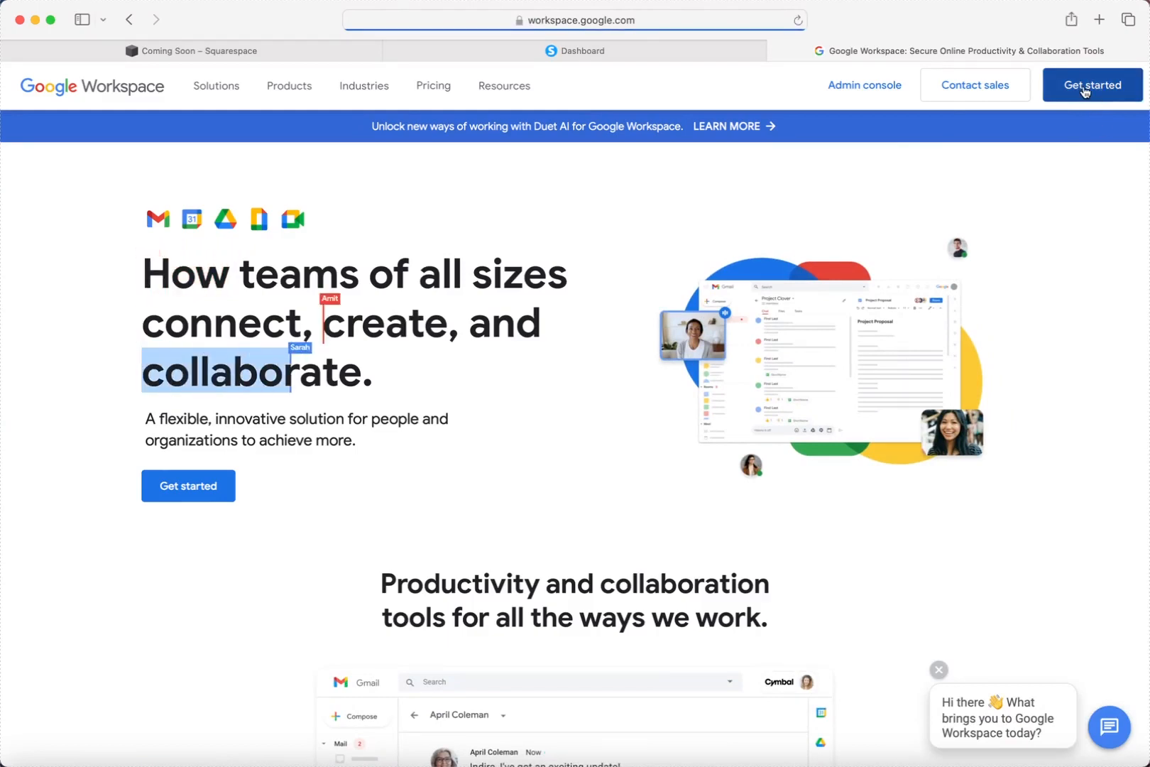
Begin Workspace sign-up with business name 'Changing the Game 11' and company size 'Just you'.
left_click(1085, 87)
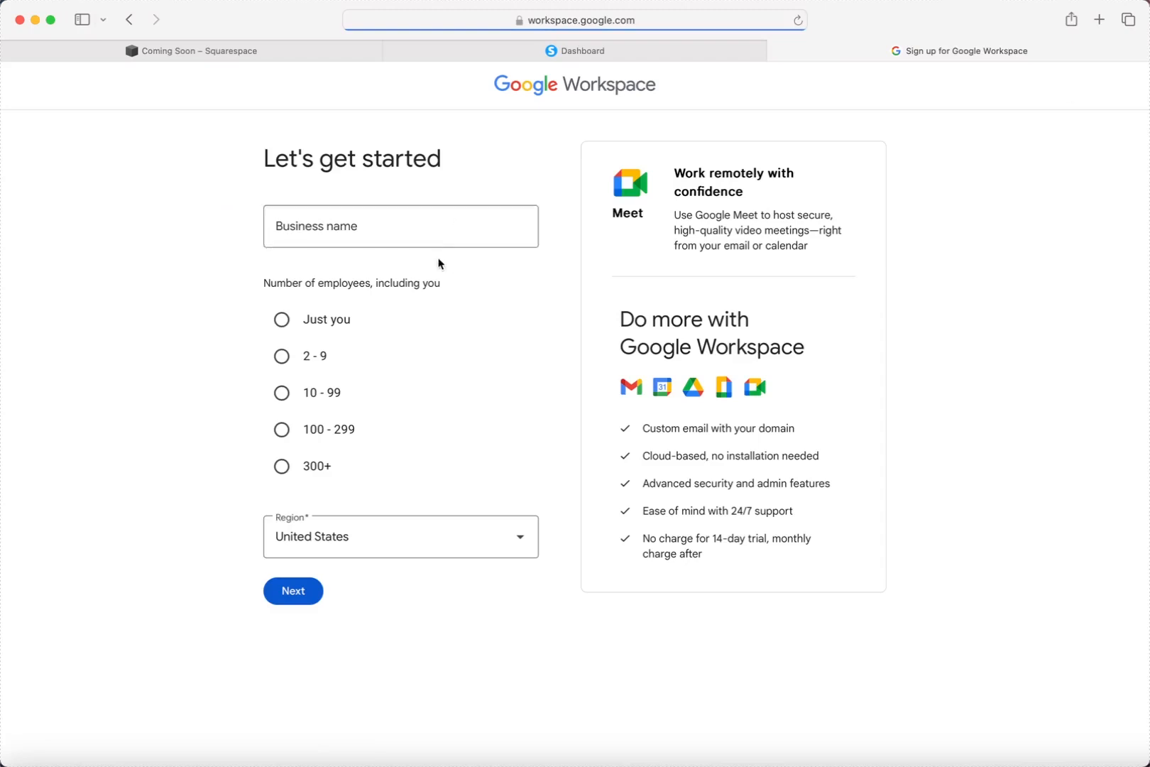
left_click(435, 237)
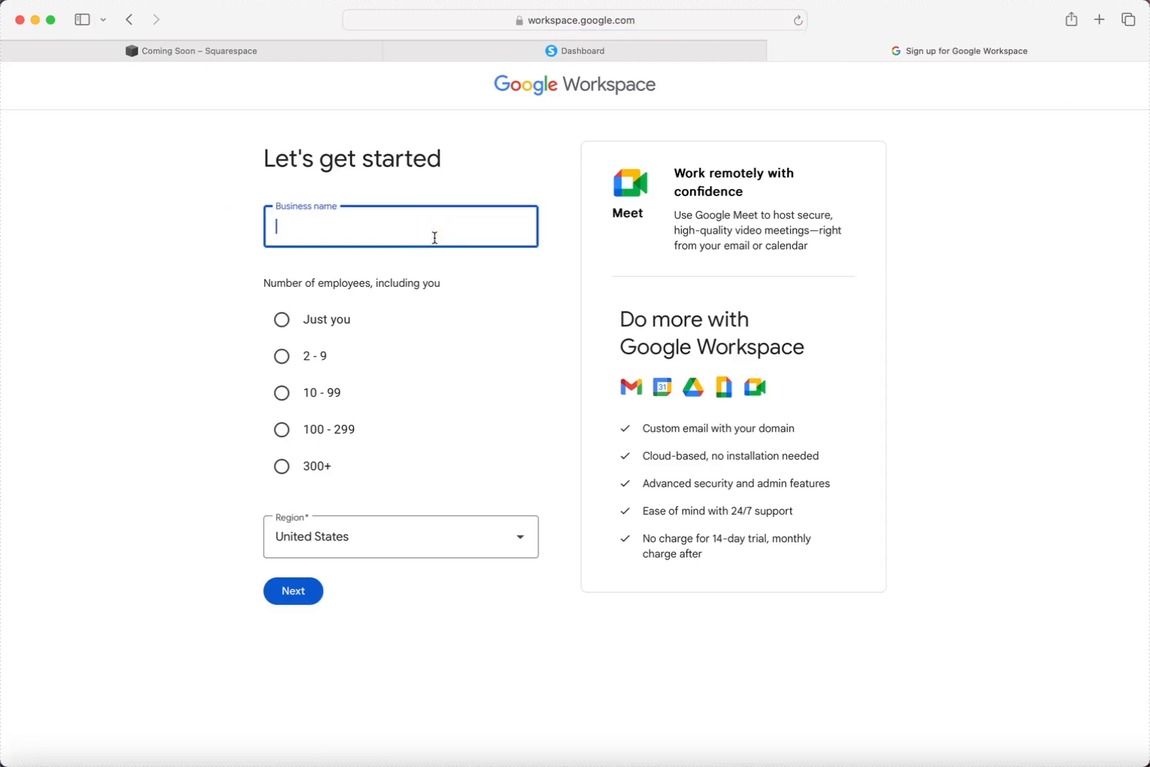
type("Changing the Game 11")
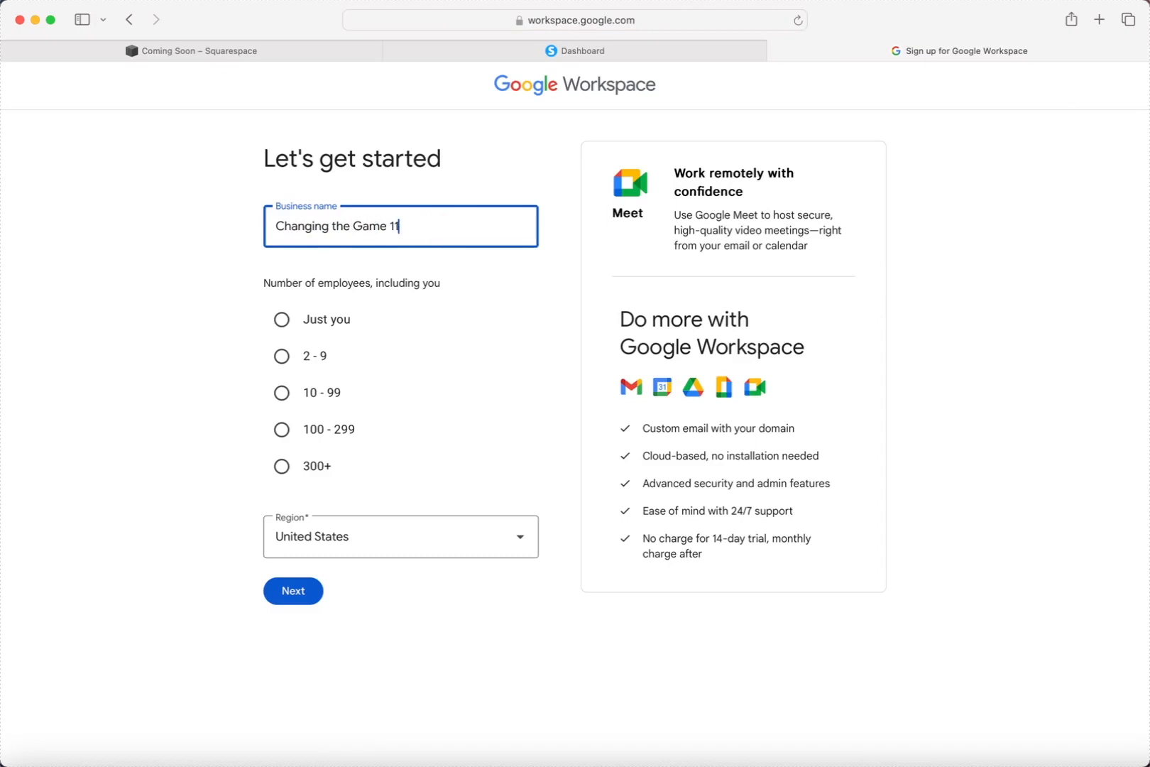
left_click(281, 328)
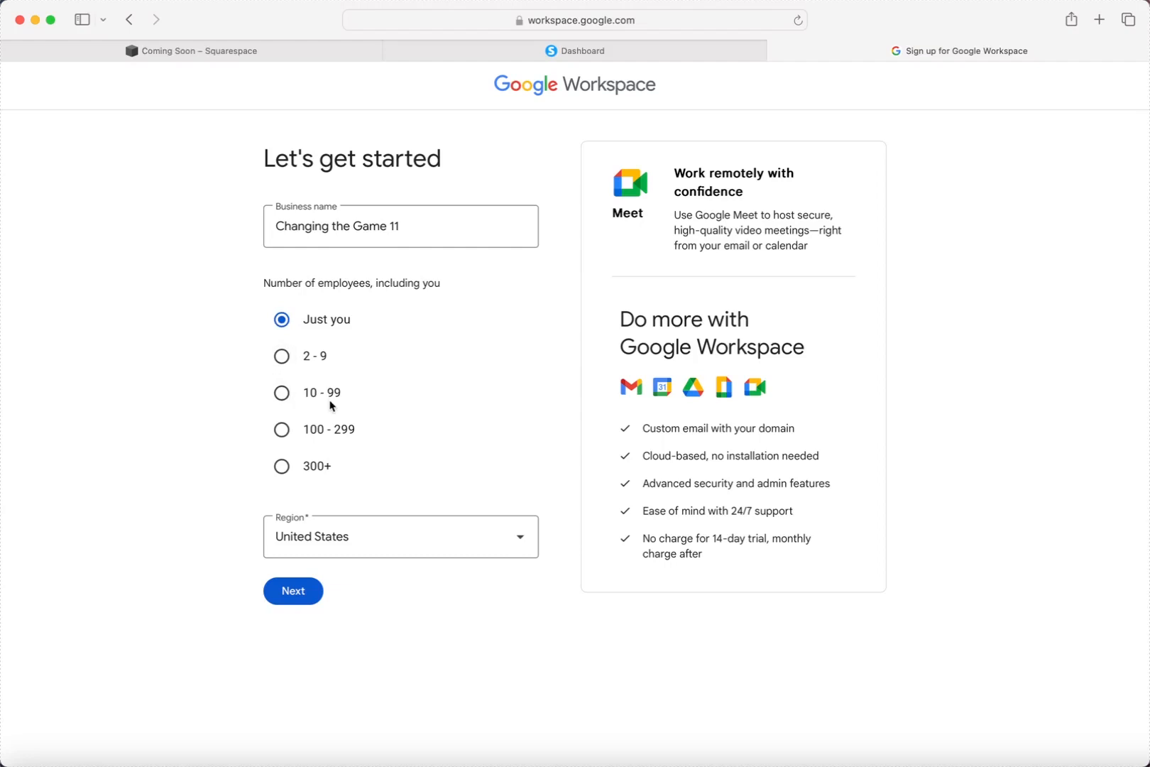
scroll(354, 399, "down", 1)
Enter the admin's first name, last name and current e-mail address, then submit them.
left_click(319, 598)
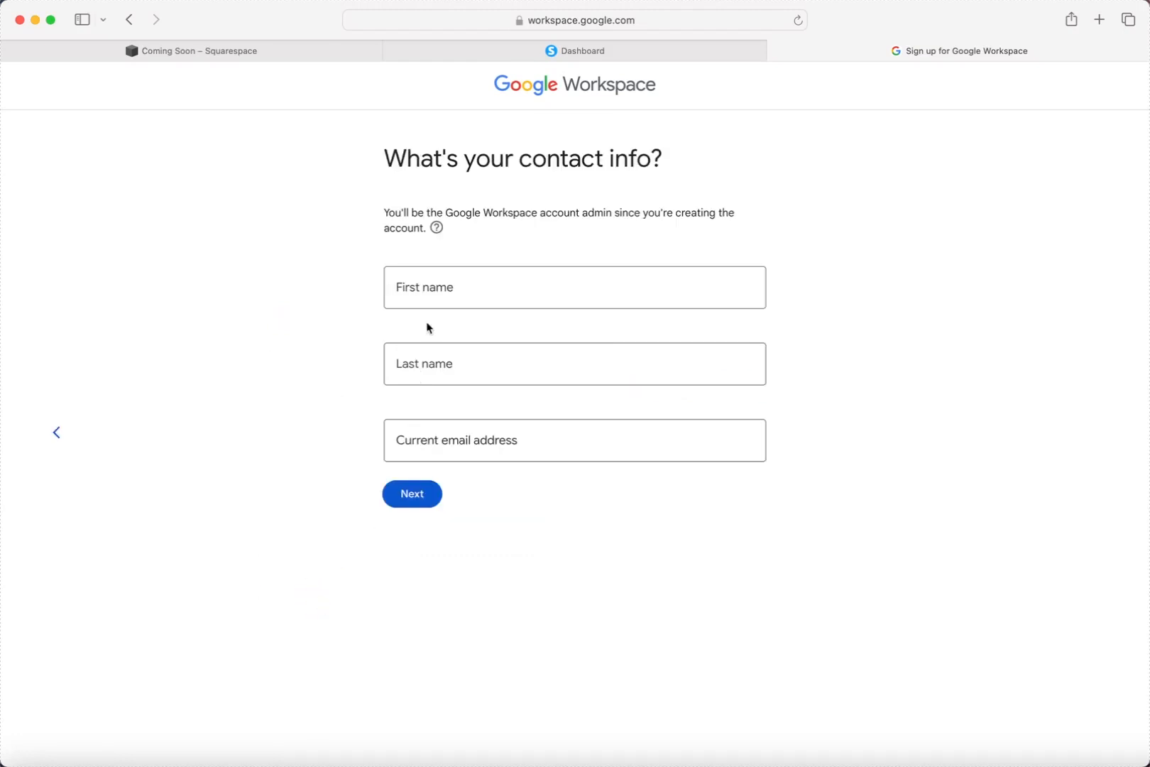
left_click(429, 287)
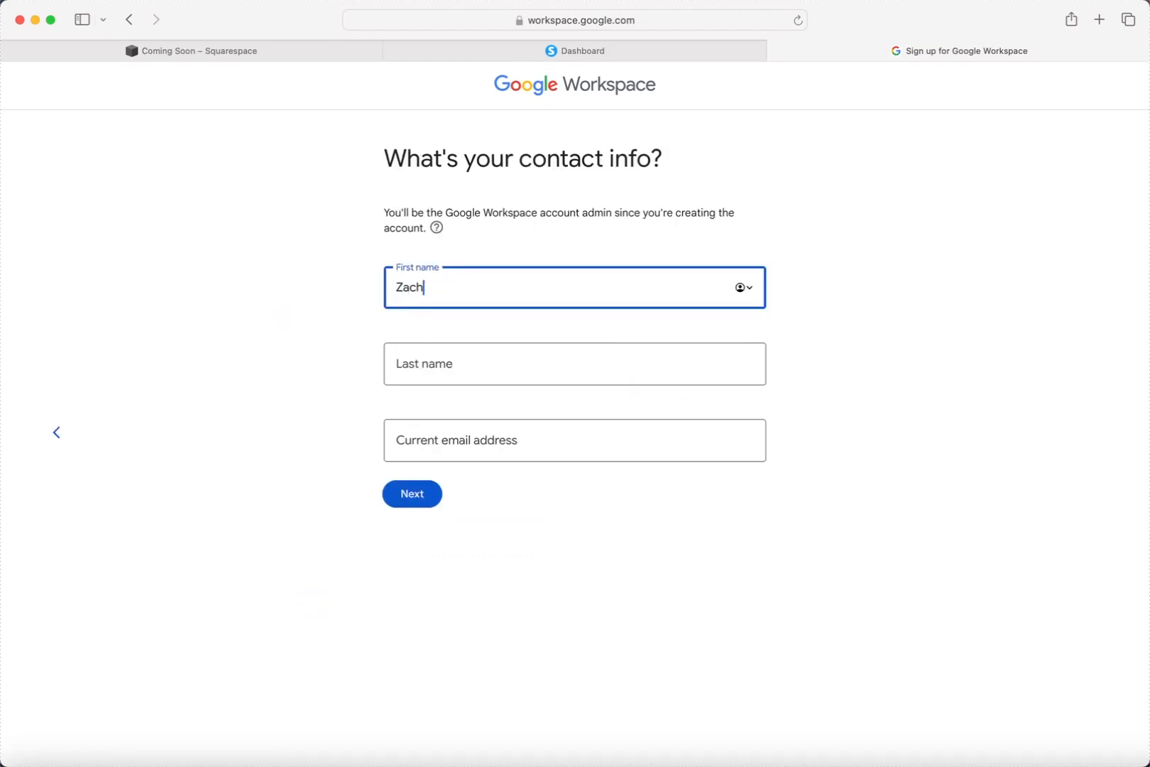
key("Tab")
key("Tab")
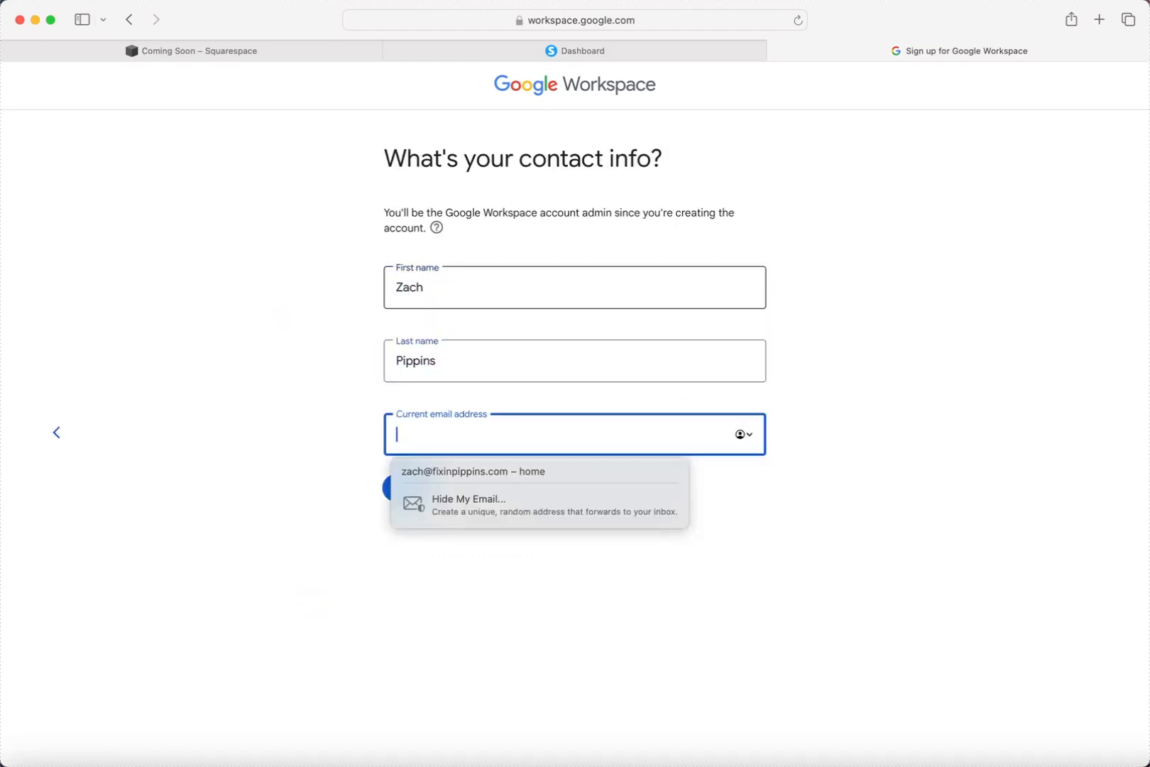
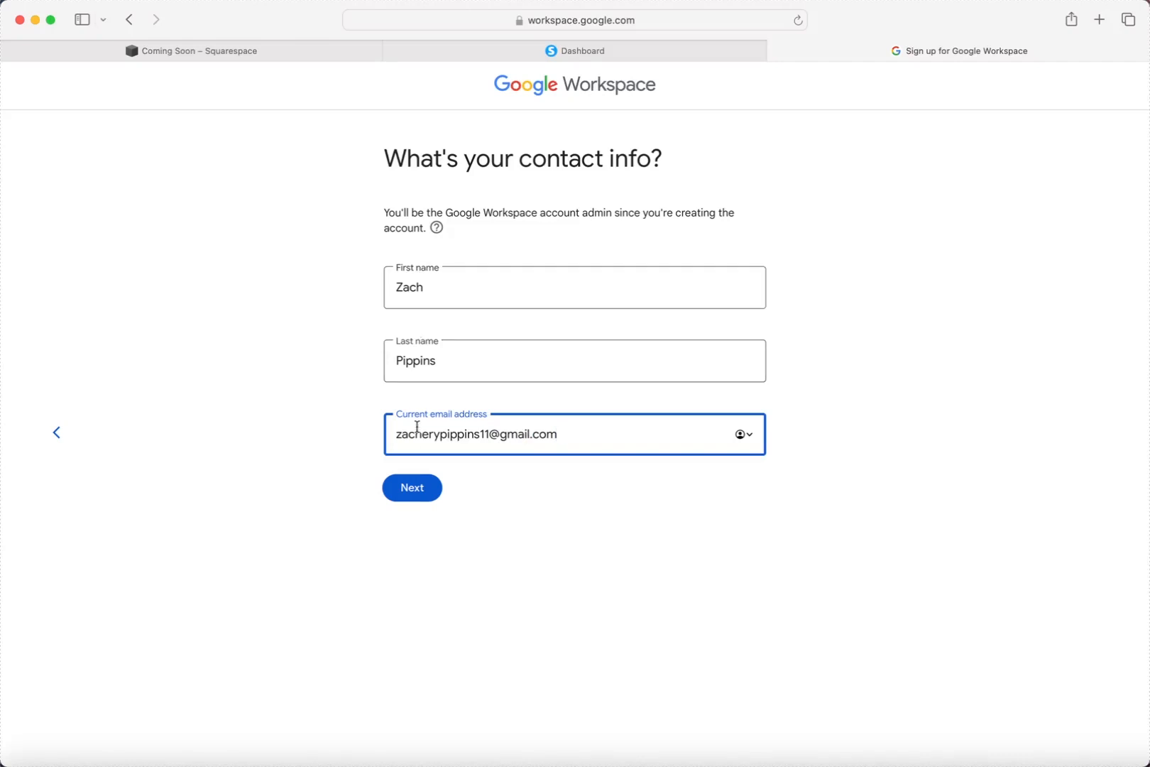
left_click(417, 487)
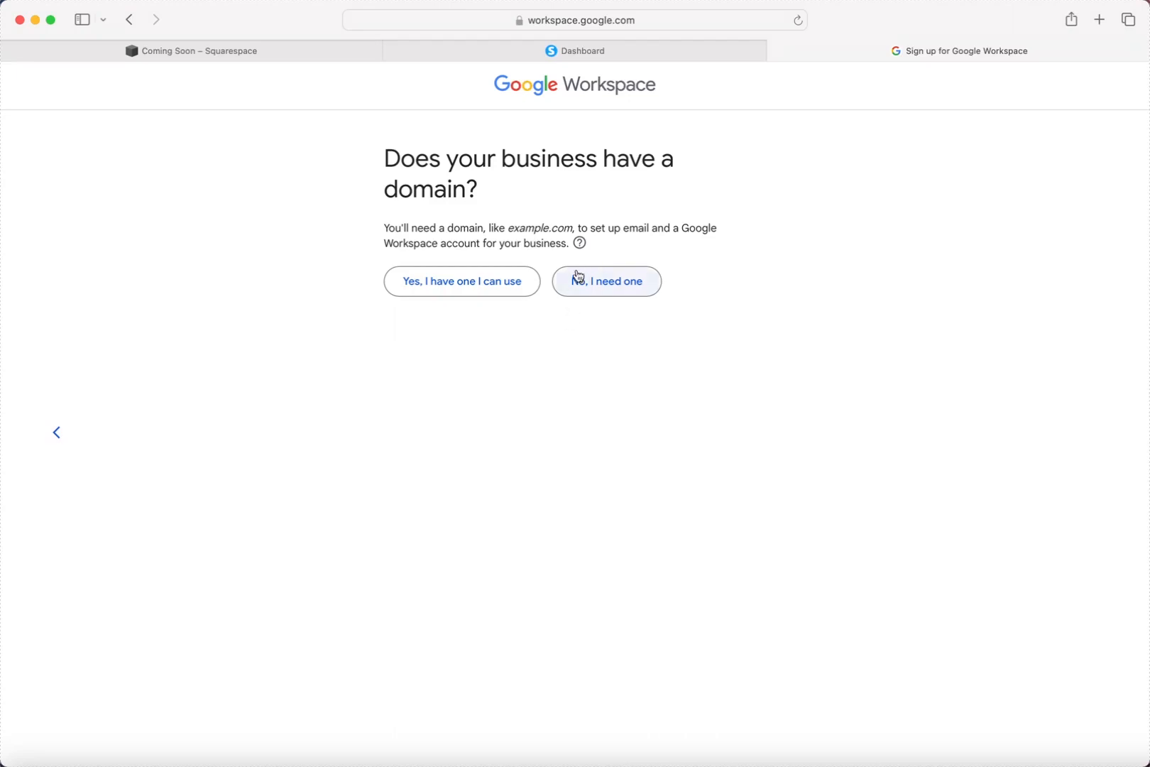
Choose to use the existing domain changingthegame11.com and confirm it for the account.
left_click(604, 280)
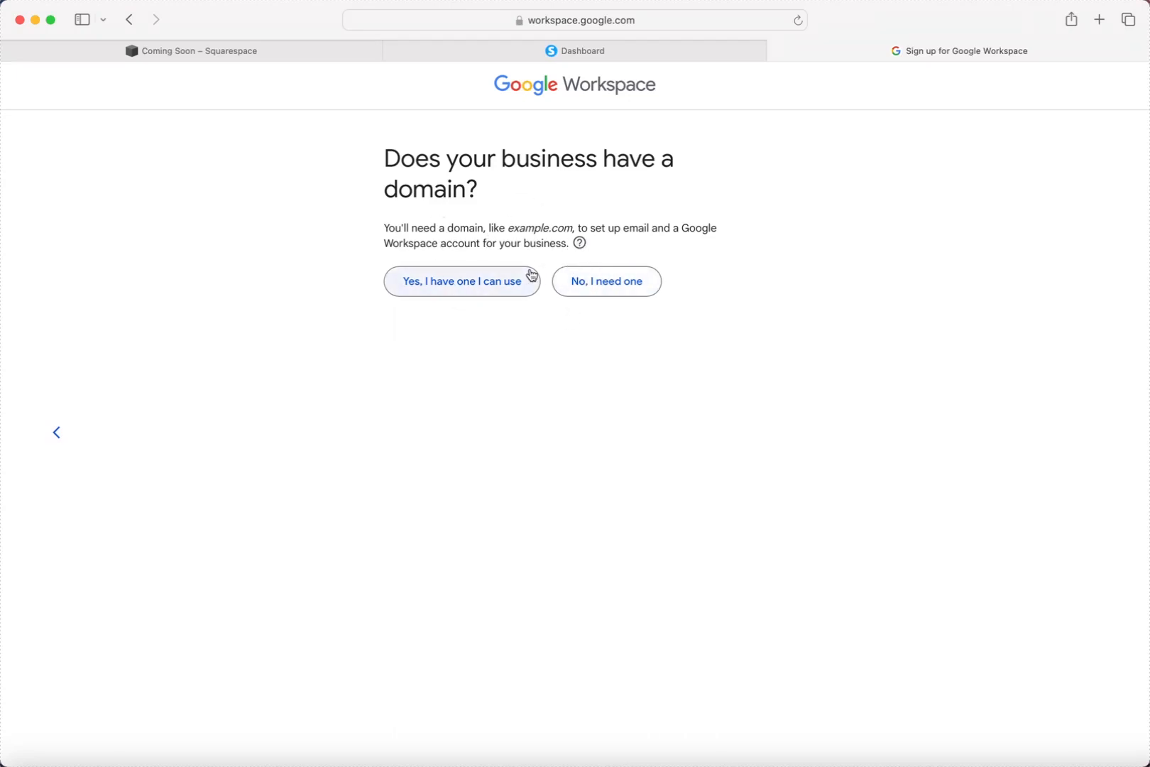
left_click(497, 287)
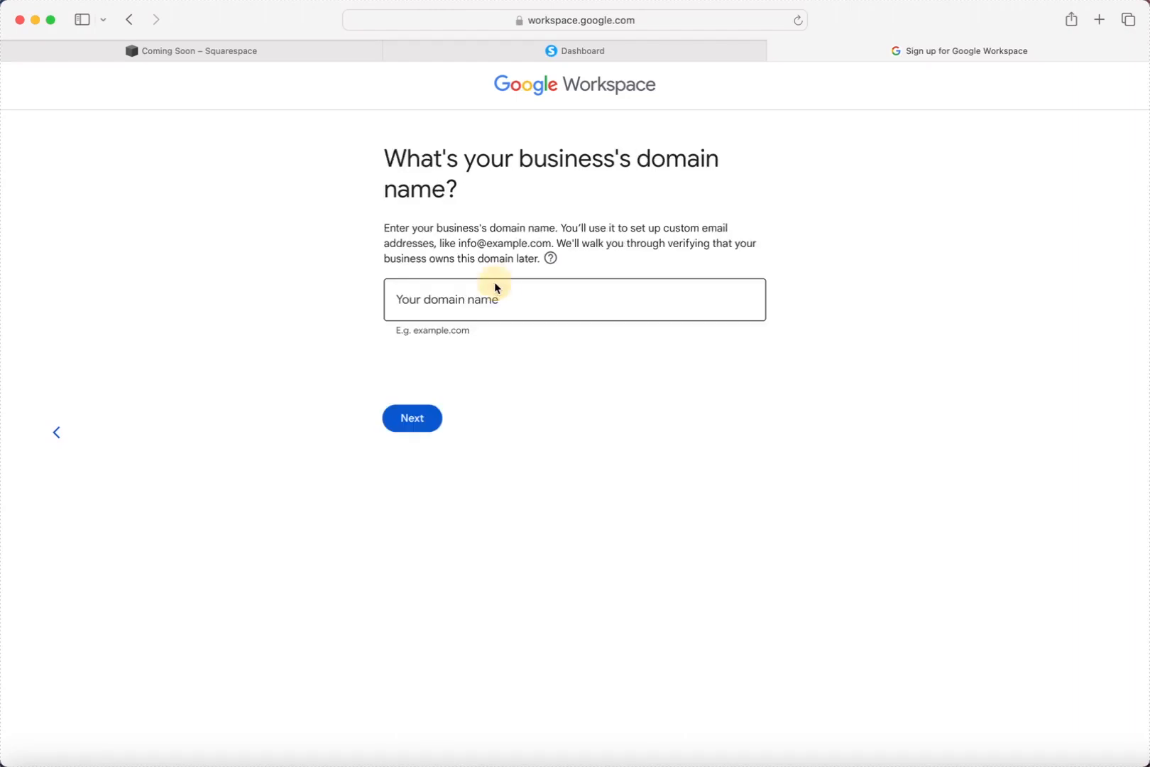
left_click(475, 309)
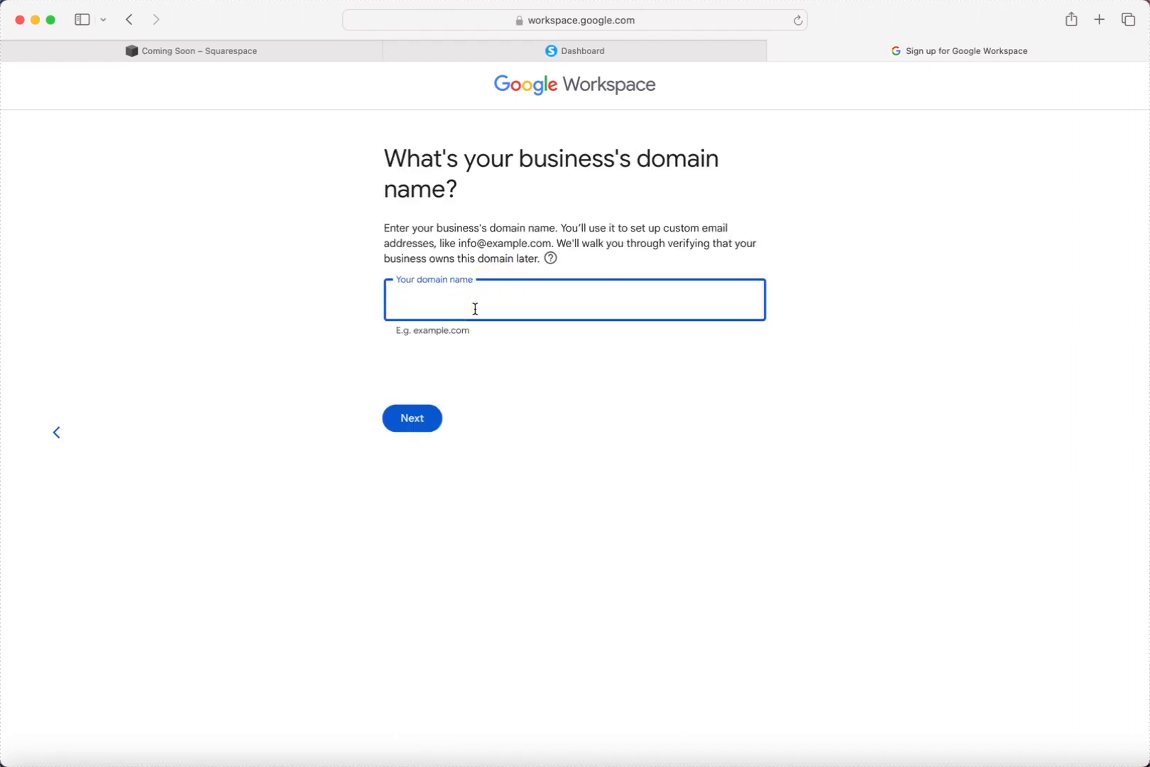
type("changingthegame11.com")
left_click(396, 418)
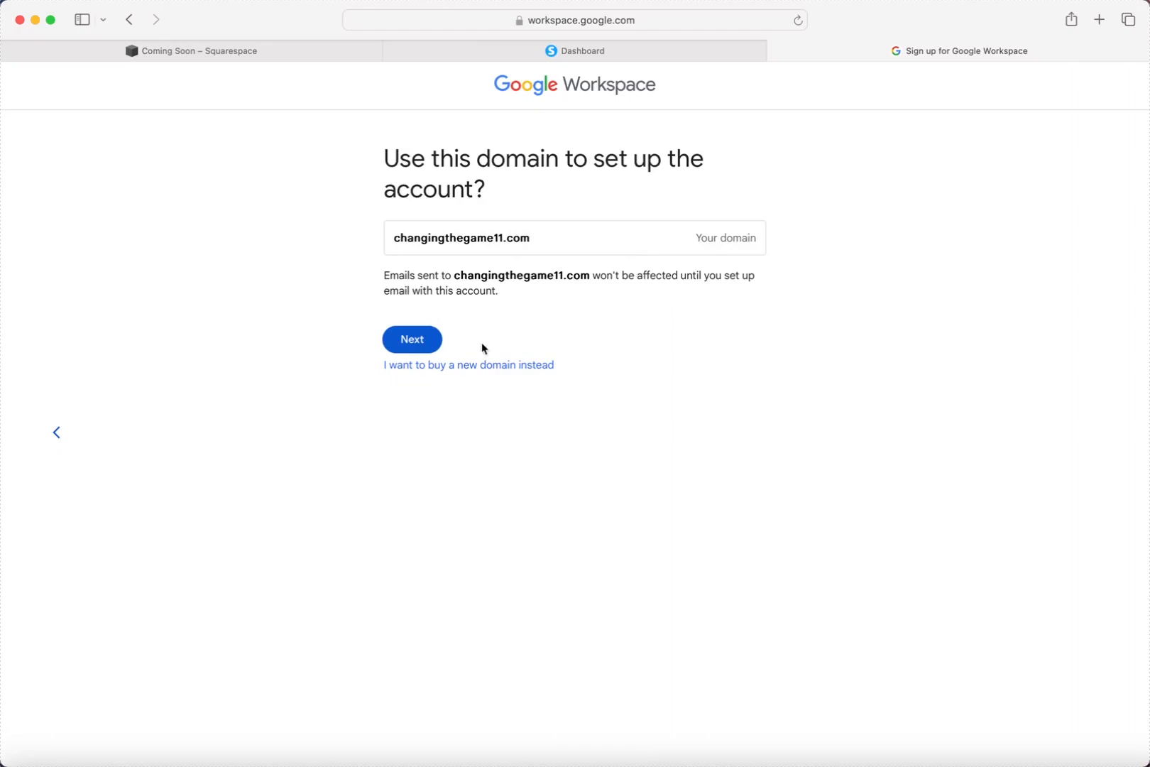
left_click(421, 344)
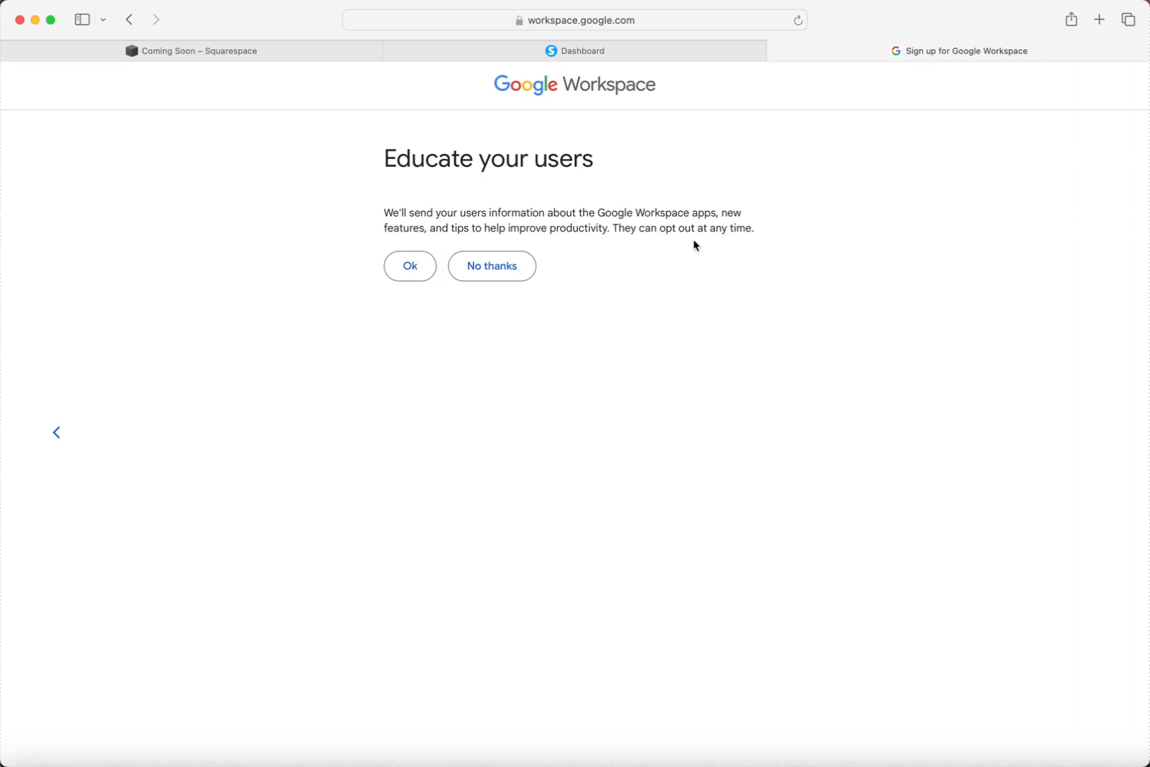
Decline the user tips e-mails and enter the sign-in username.
left_click(490, 273)
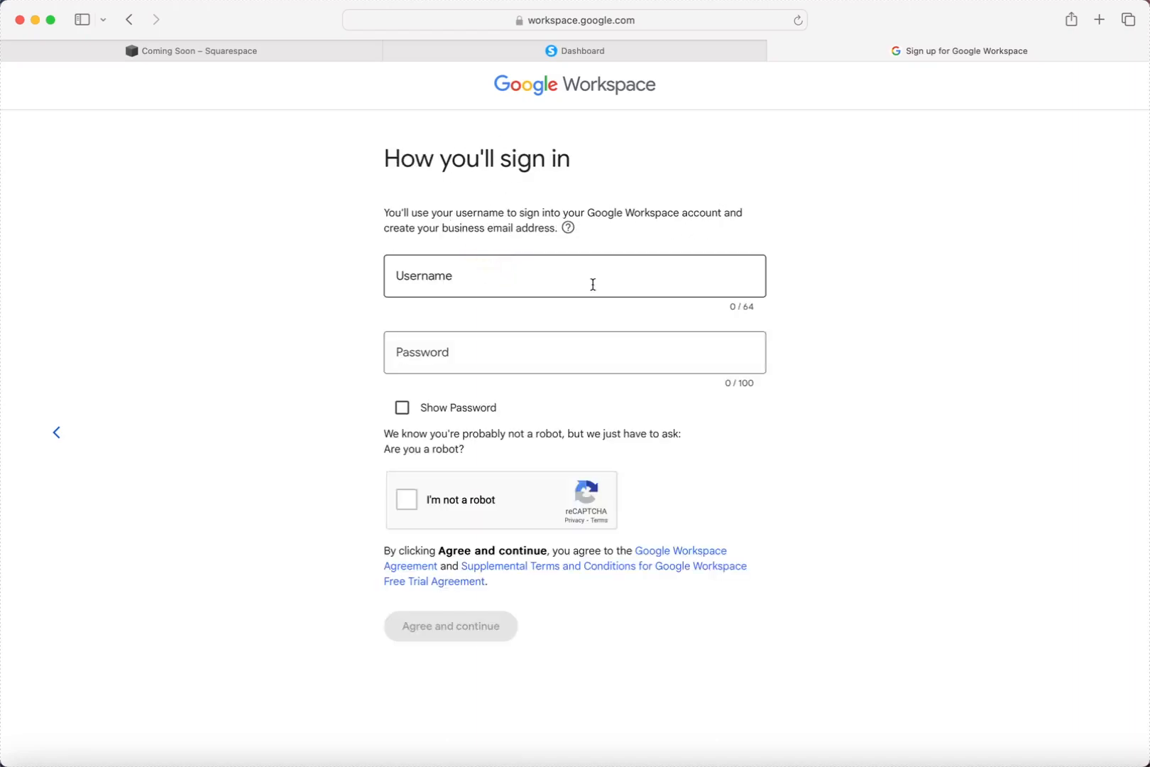
left_click(489, 282)
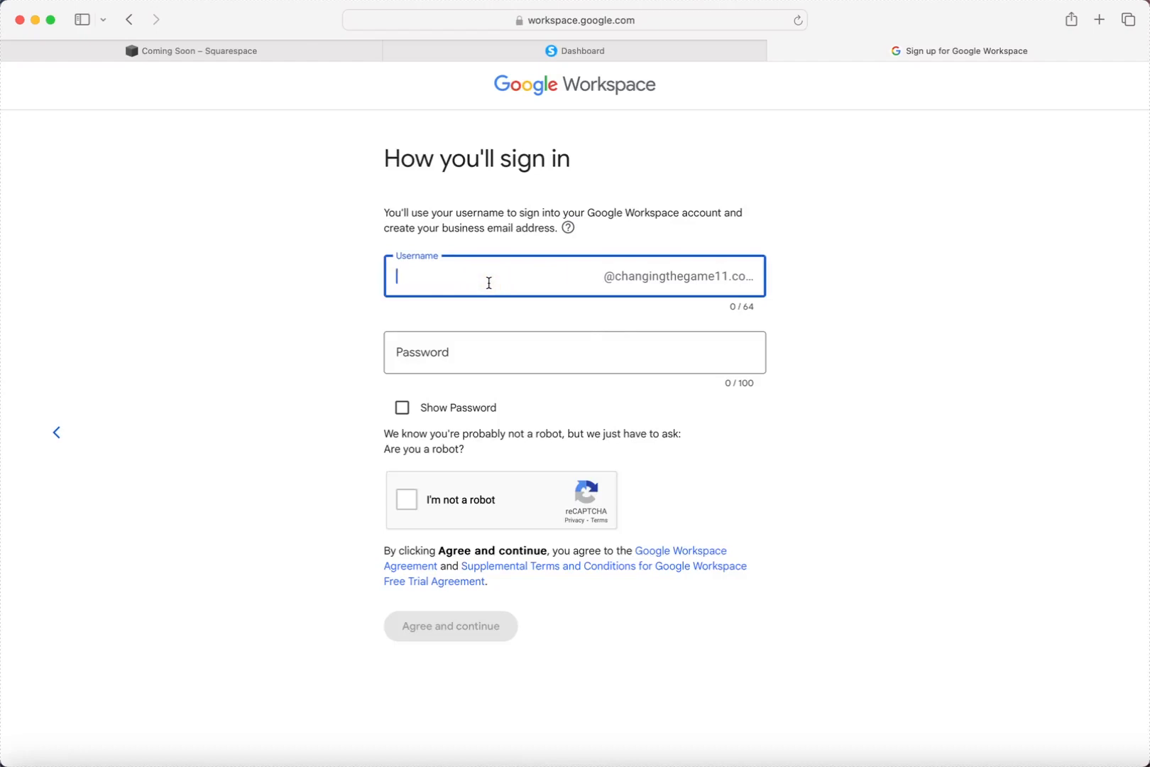
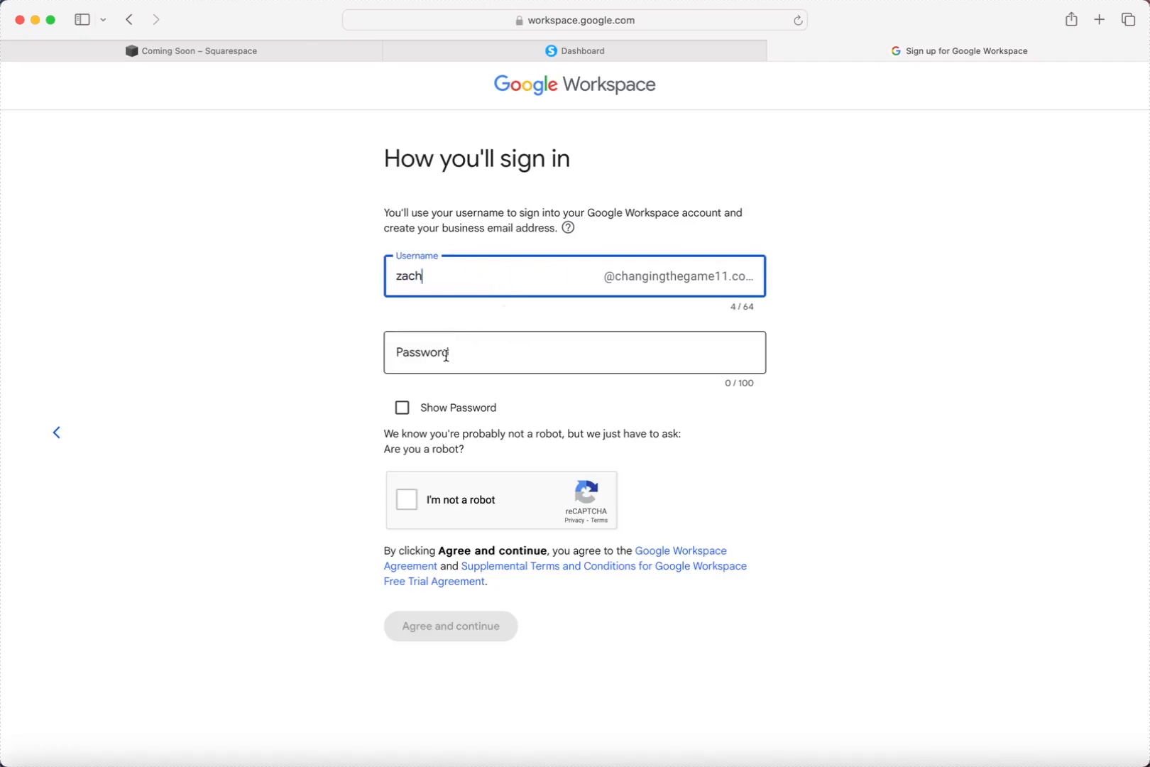
key("BackSpace")
key("BackSpace")
key("BackSpace")
key("BackSpace")
key("BackSpace")
key("BackSpace")
key("BackSpace")
key("BackSpace")
key("BackSpace")
Enter the account password, pass the robot check, and accept the terms.
left_click(462, 344)
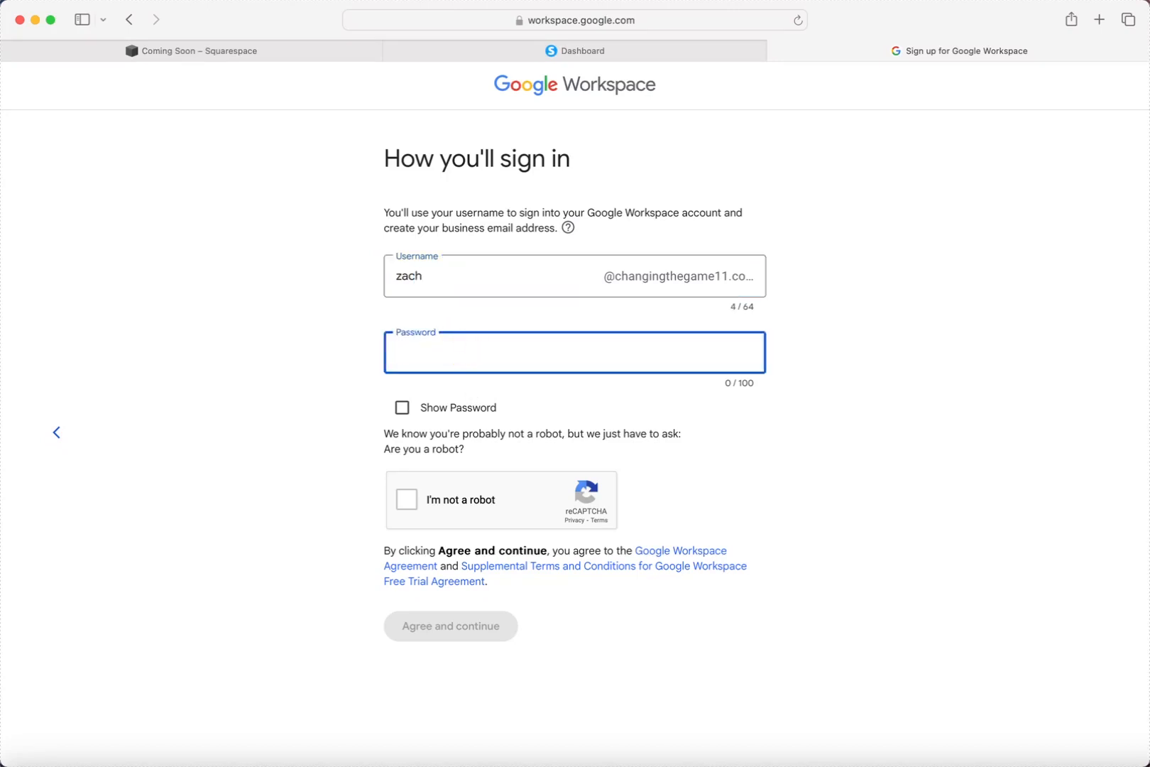
type("••••••••••••••••••••")
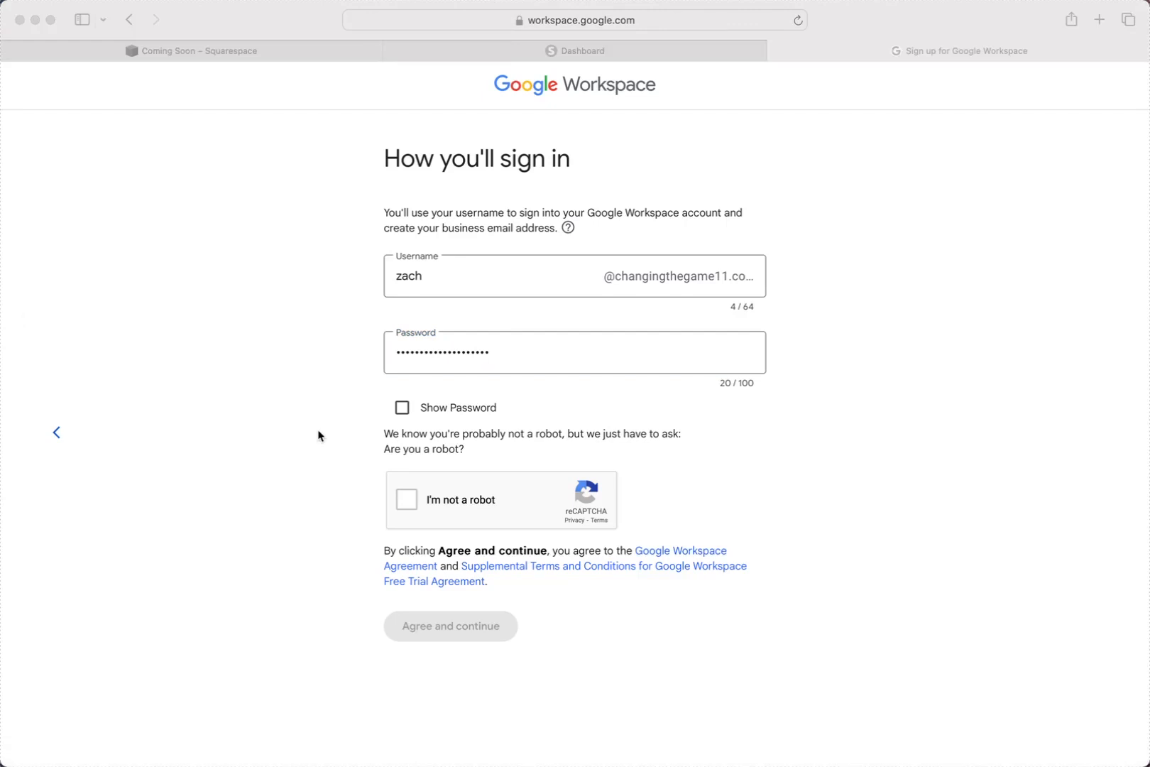
left_click(406, 506)
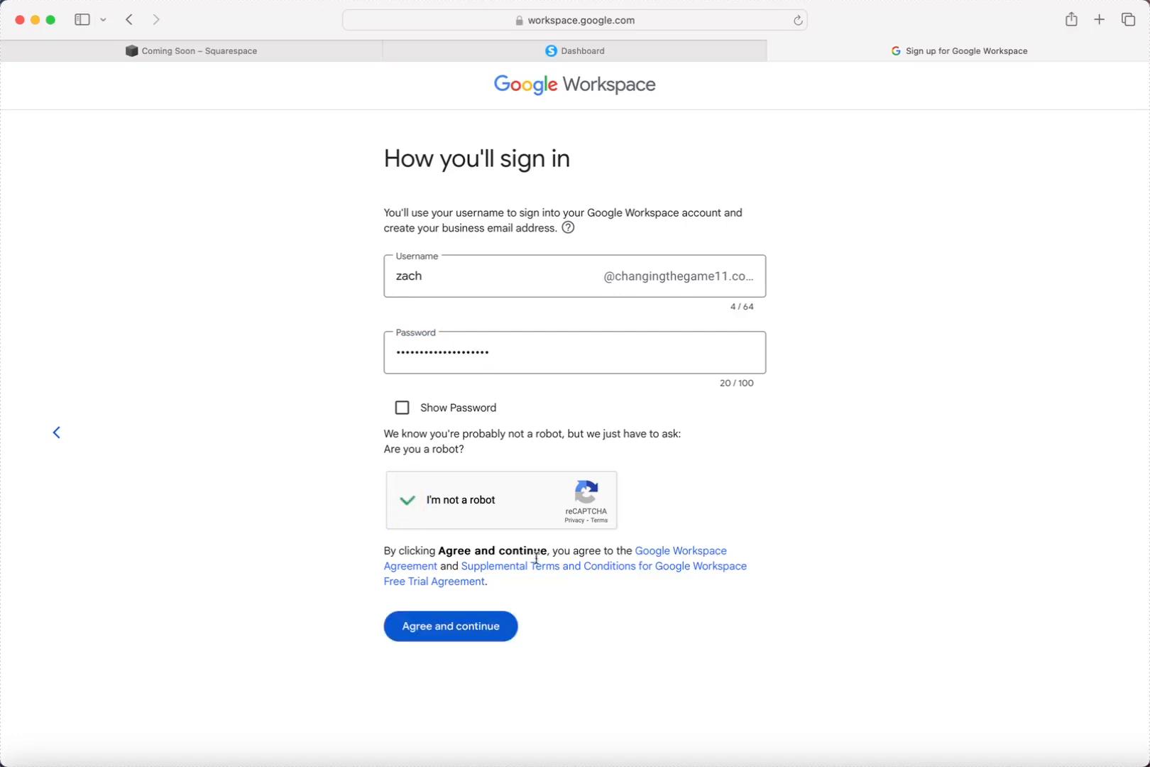
left_click(490, 628)
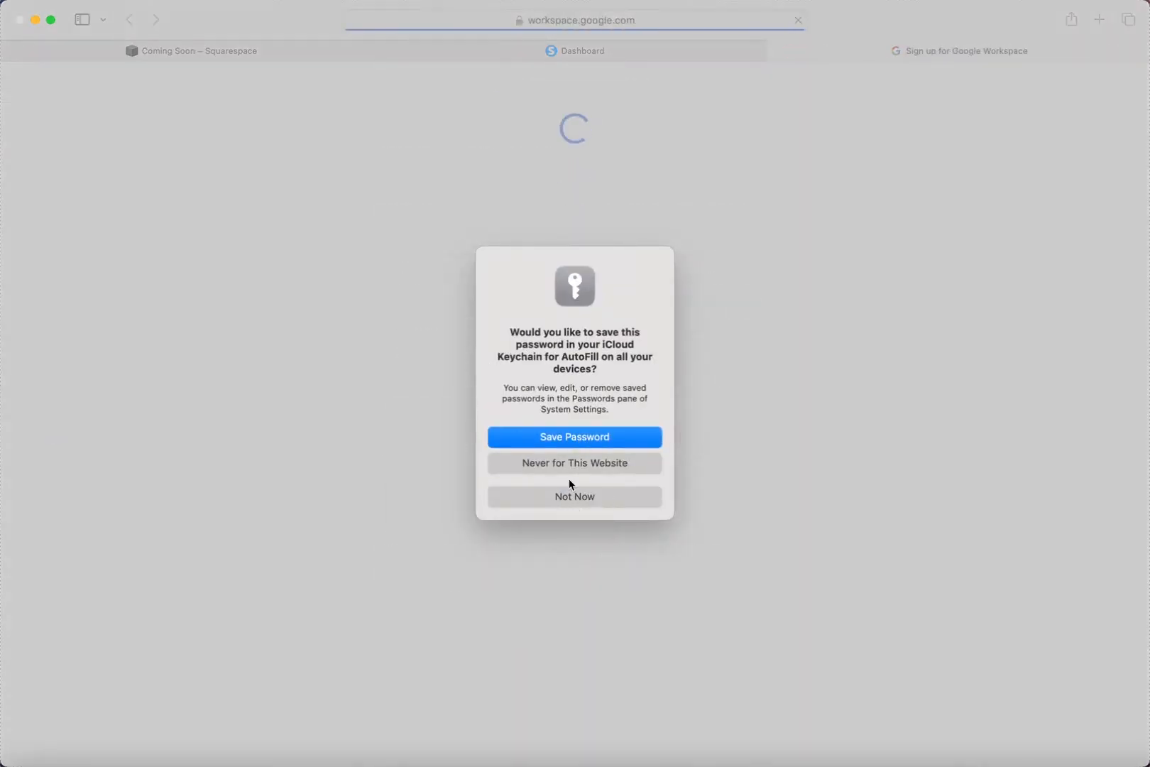
Save the new password, review the plan recommendation, and start the Business Plus 14-day trial.
left_click(599, 440)
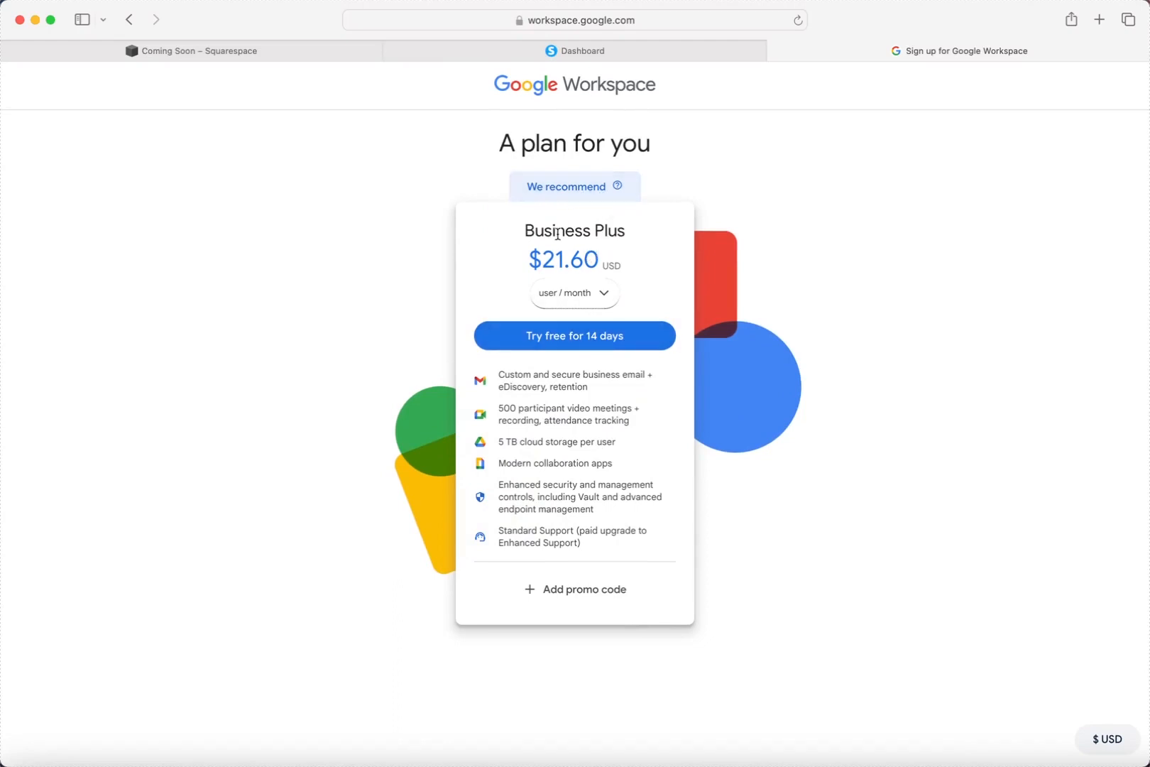
left_click(604, 296)
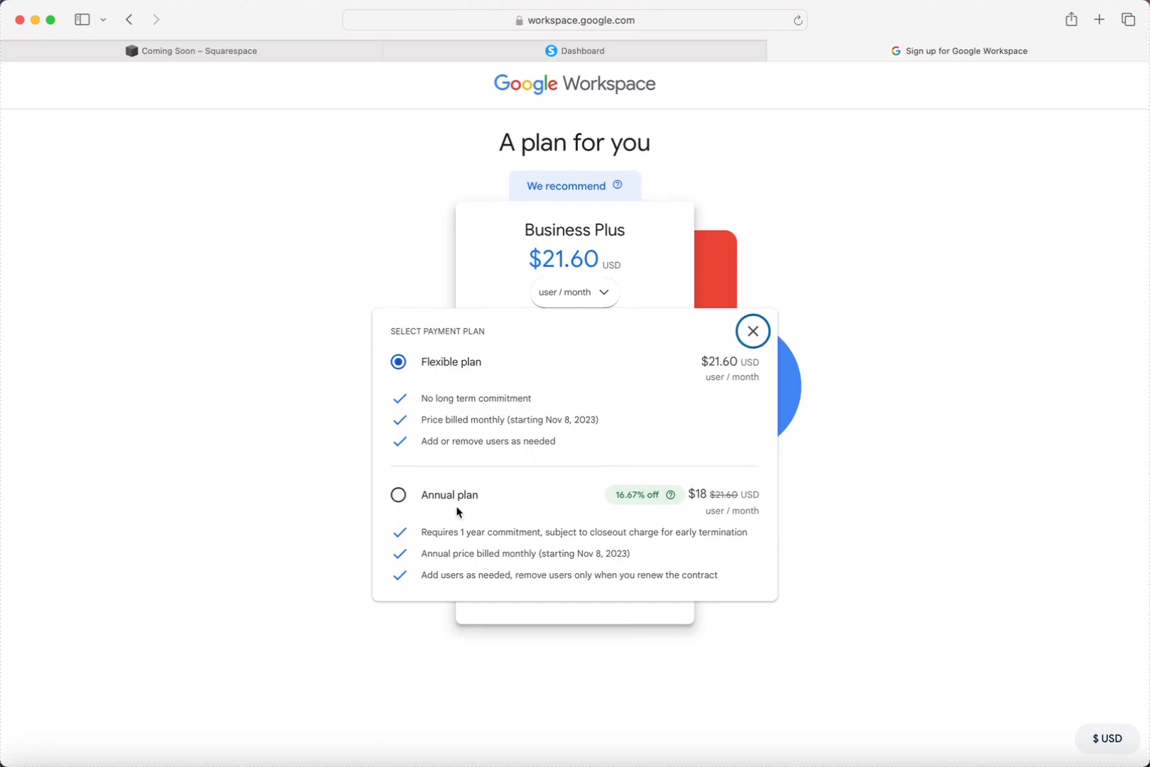
left_click(763, 332)
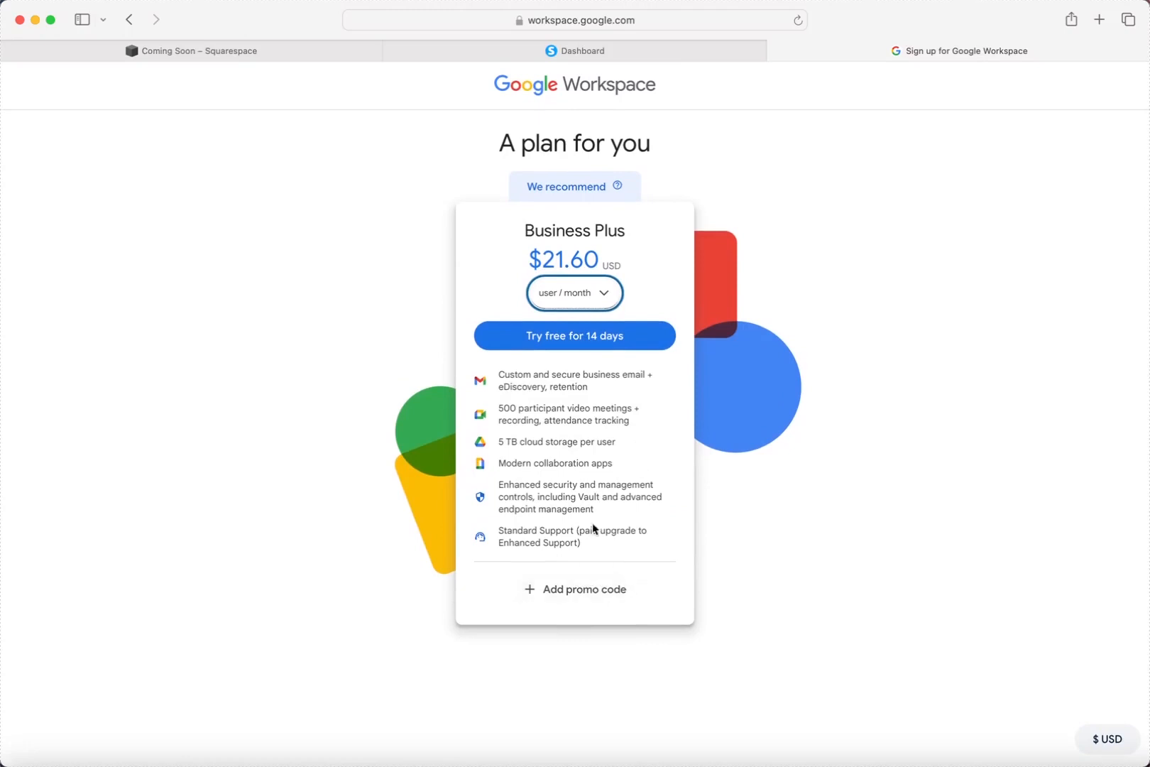
left_click(593, 188)
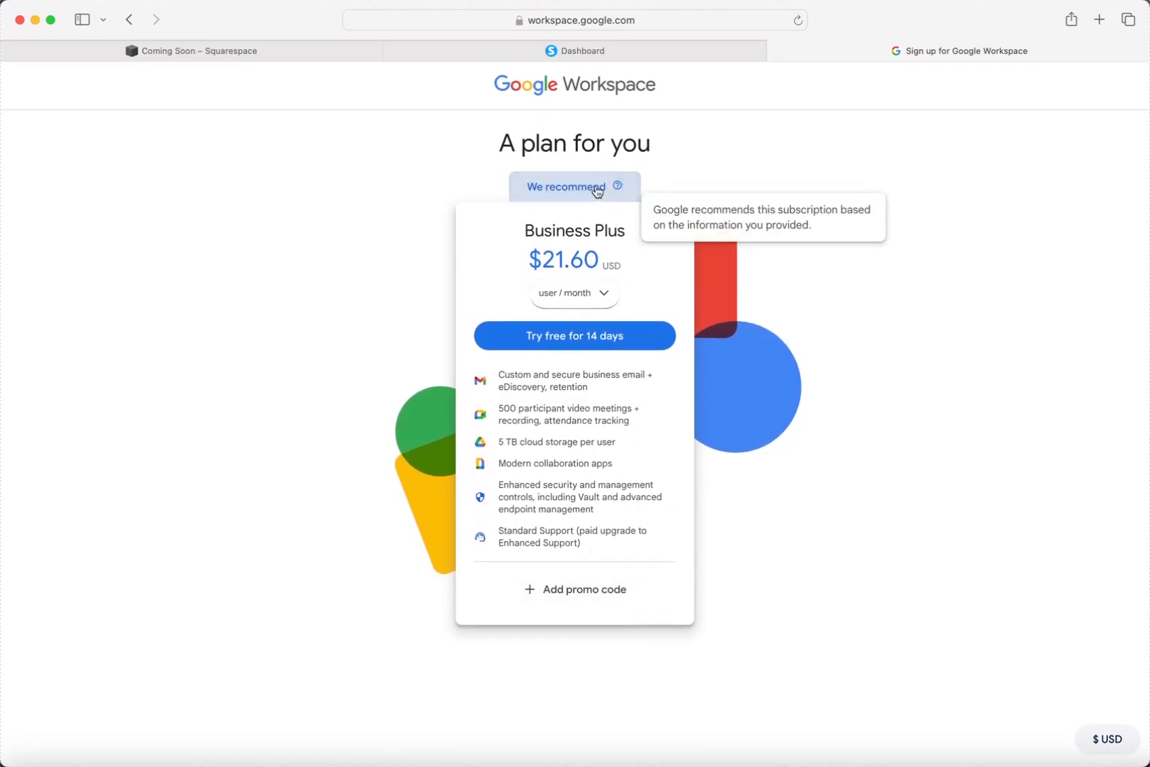
left_click(739, 505)
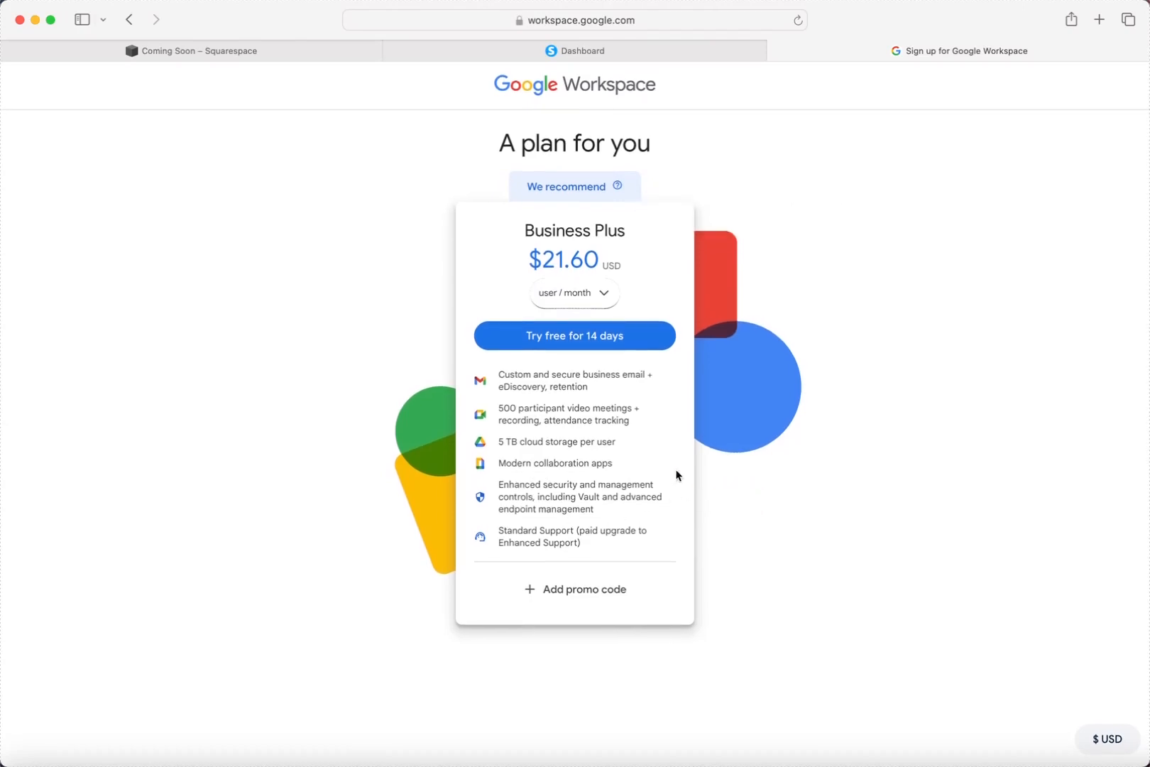
left_click(587, 346)
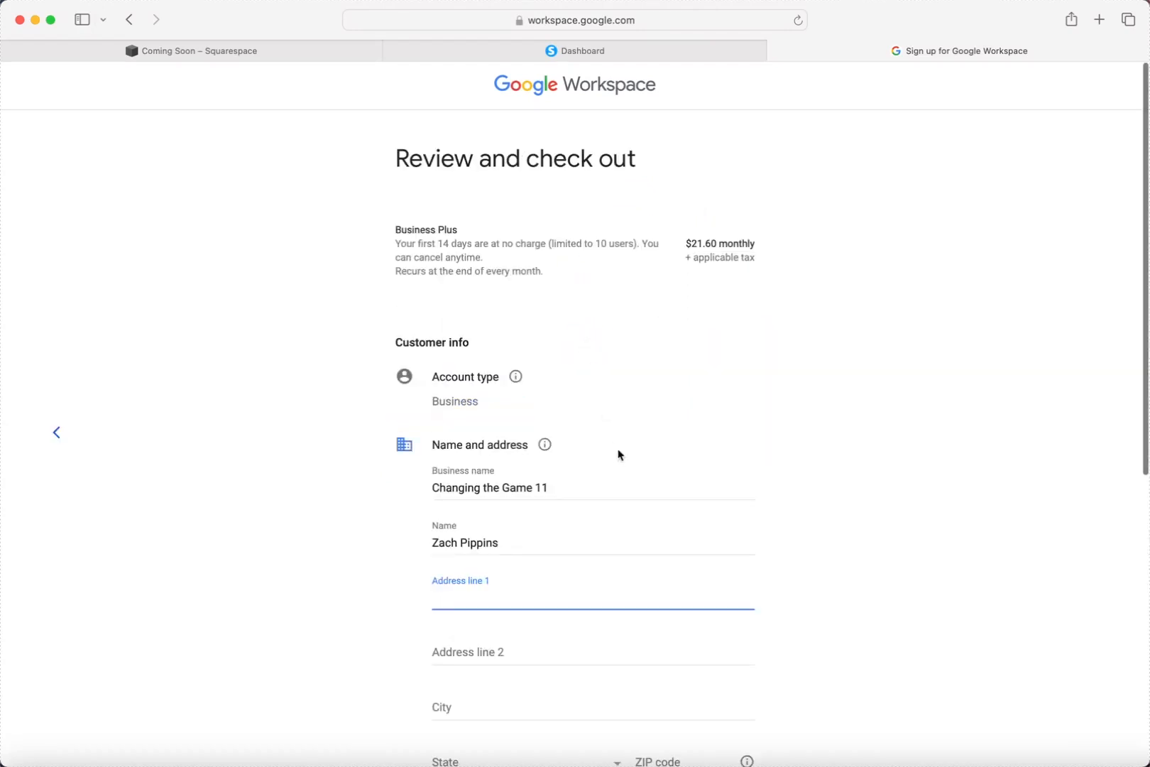
Scroll through the Review and check out form to review customer info and payment.
scroll(620, 449, "down", 5)
scroll(619, 449, "down", 4)
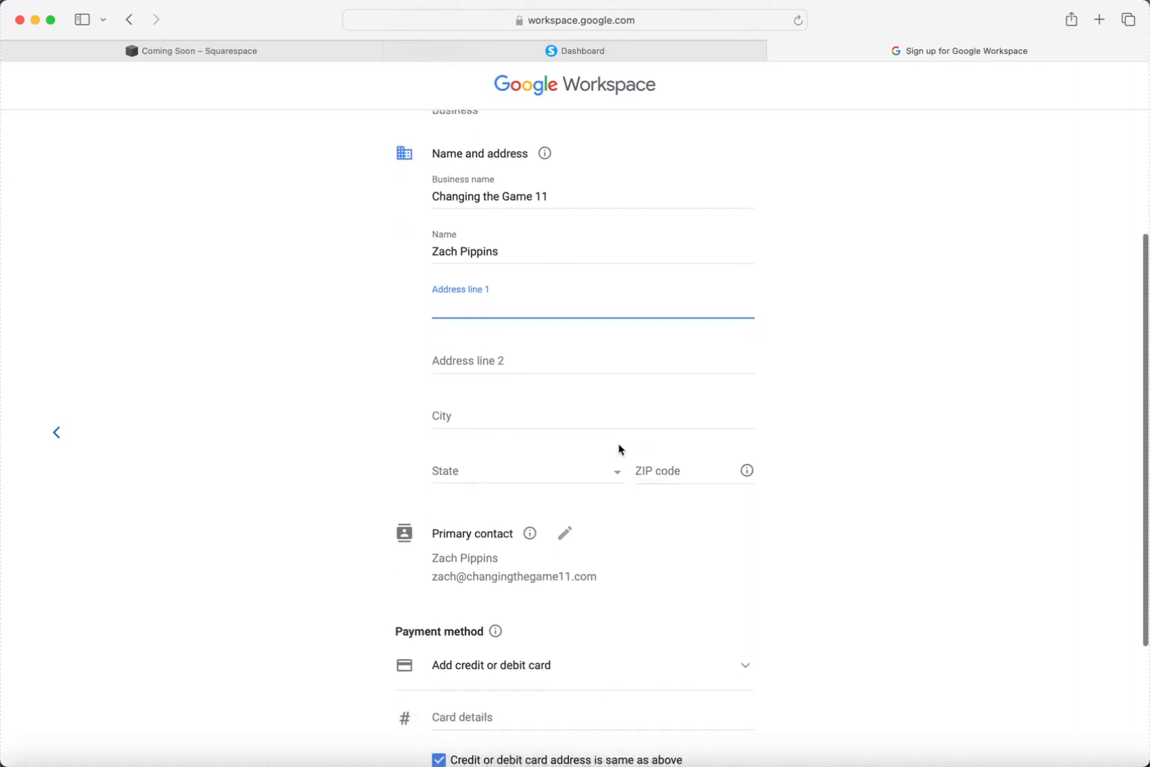
scroll(623, 472, "up", 2)
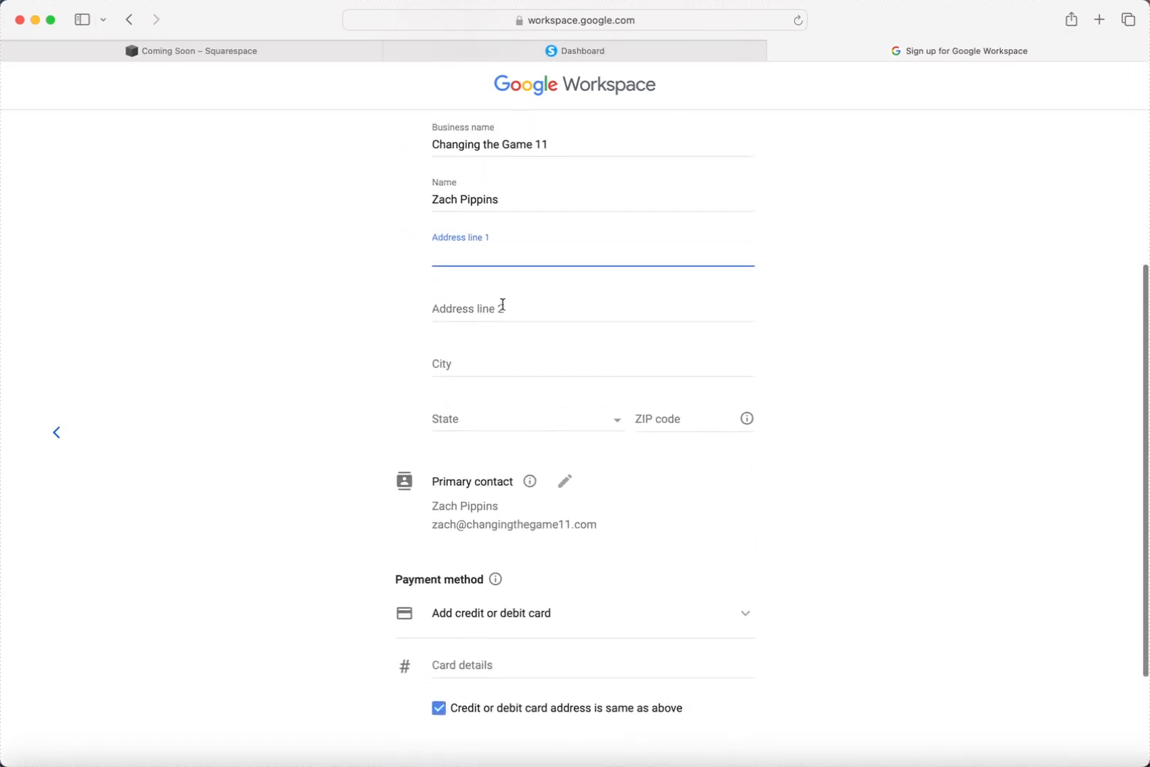
scroll(537, 384, "down", 3)
scroll(557, 479, "down", 1)
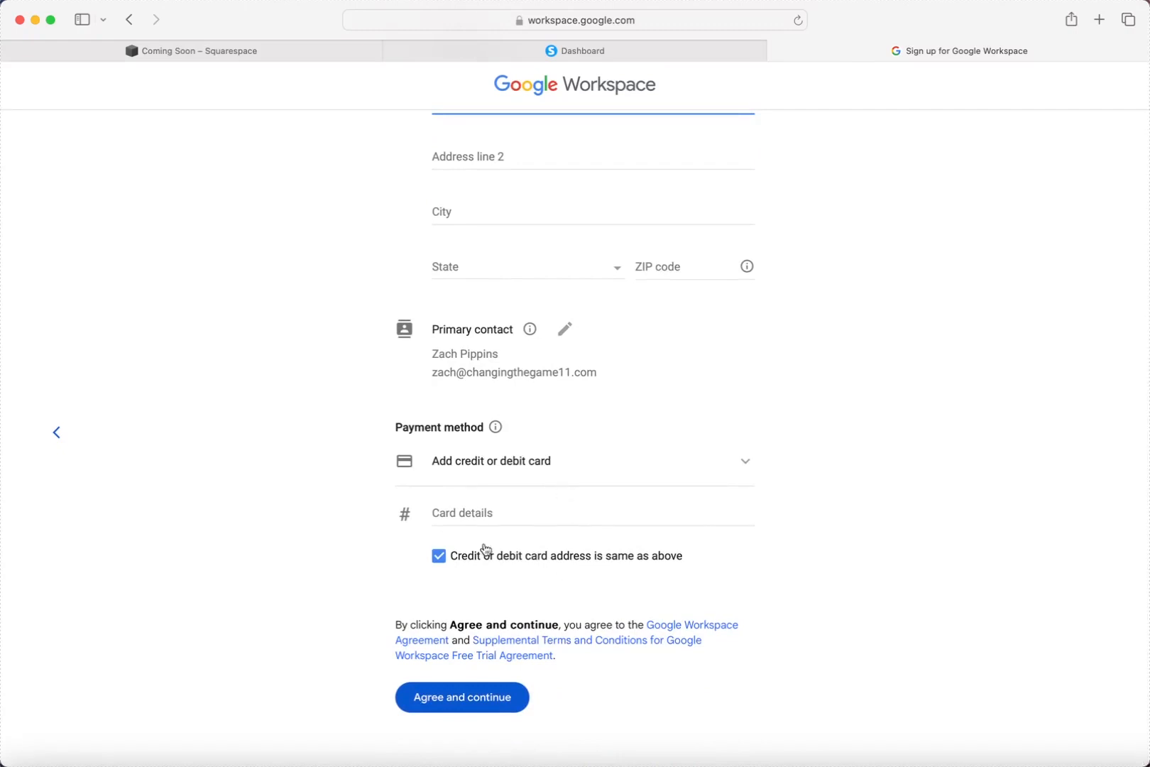
scroll(523, 481, "up", 1)
scroll(521, 481, "up", 3)
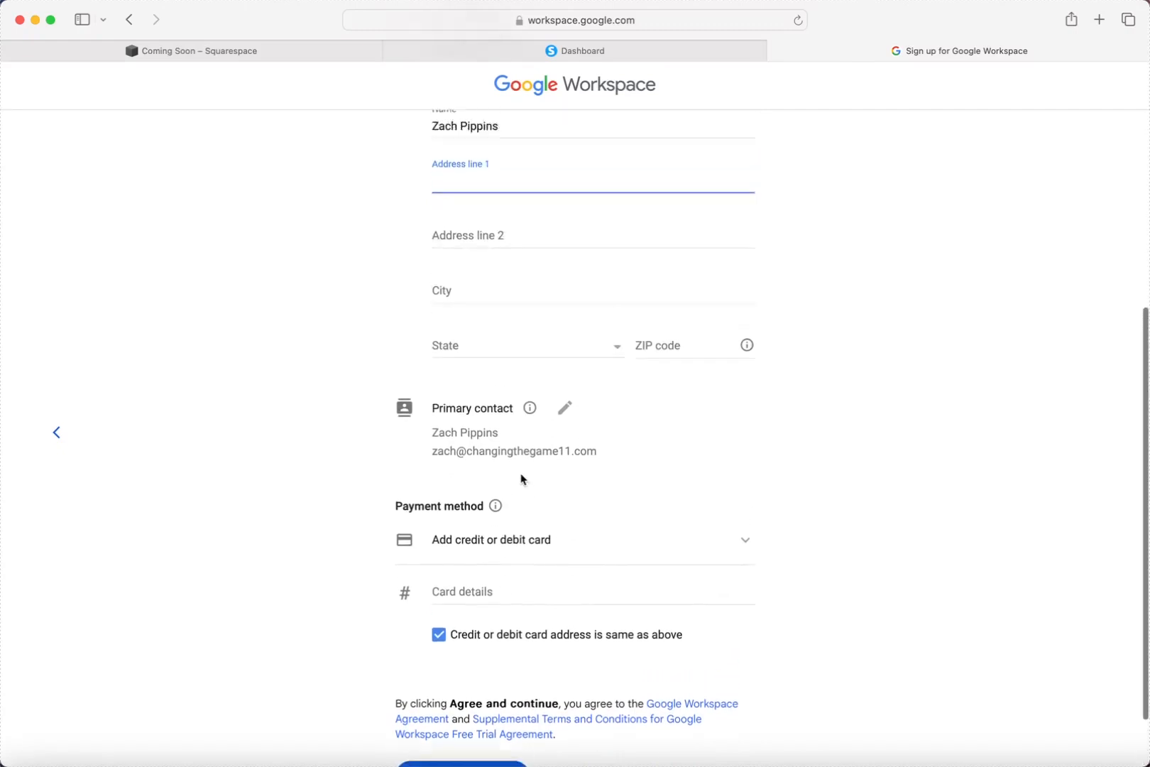
scroll(522, 480, "up", 3)
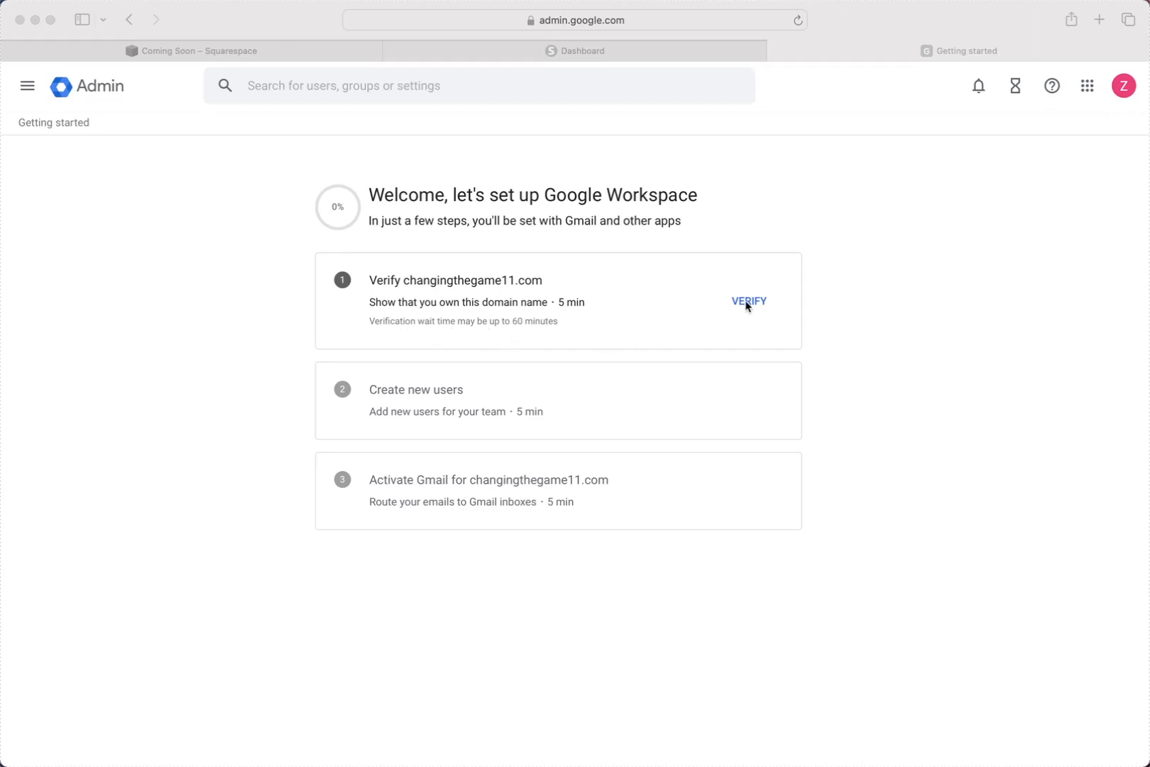
Start verification of changingthegame11.com from the Getting started page.
left_click(747, 282)
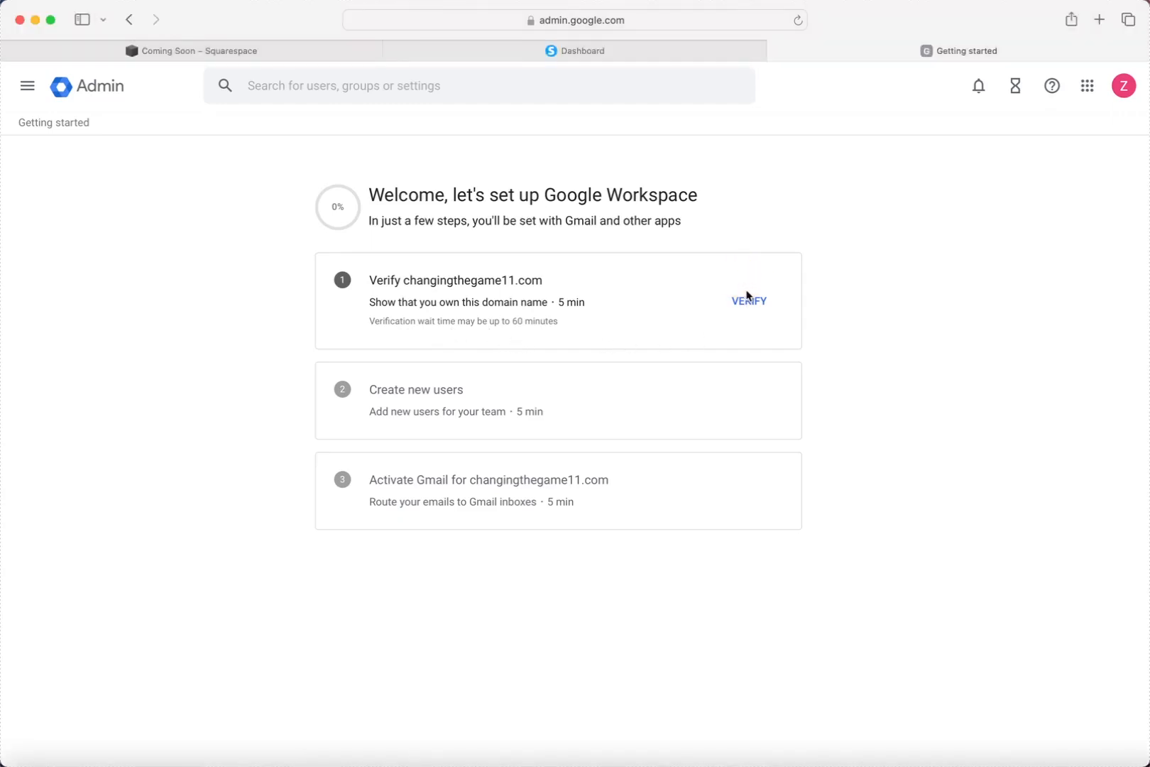
left_click(745, 300)
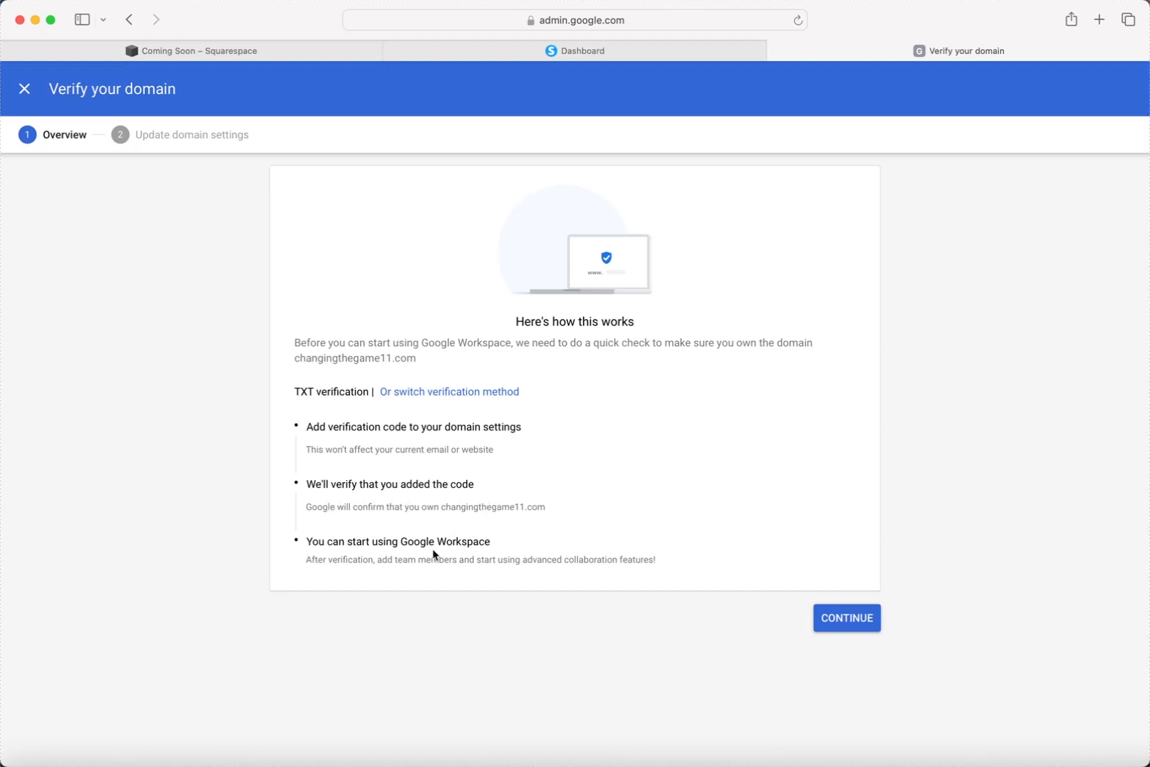
Continue to the Update domain settings step and copy the google-site-verification TXT code.
left_click(832, 626)
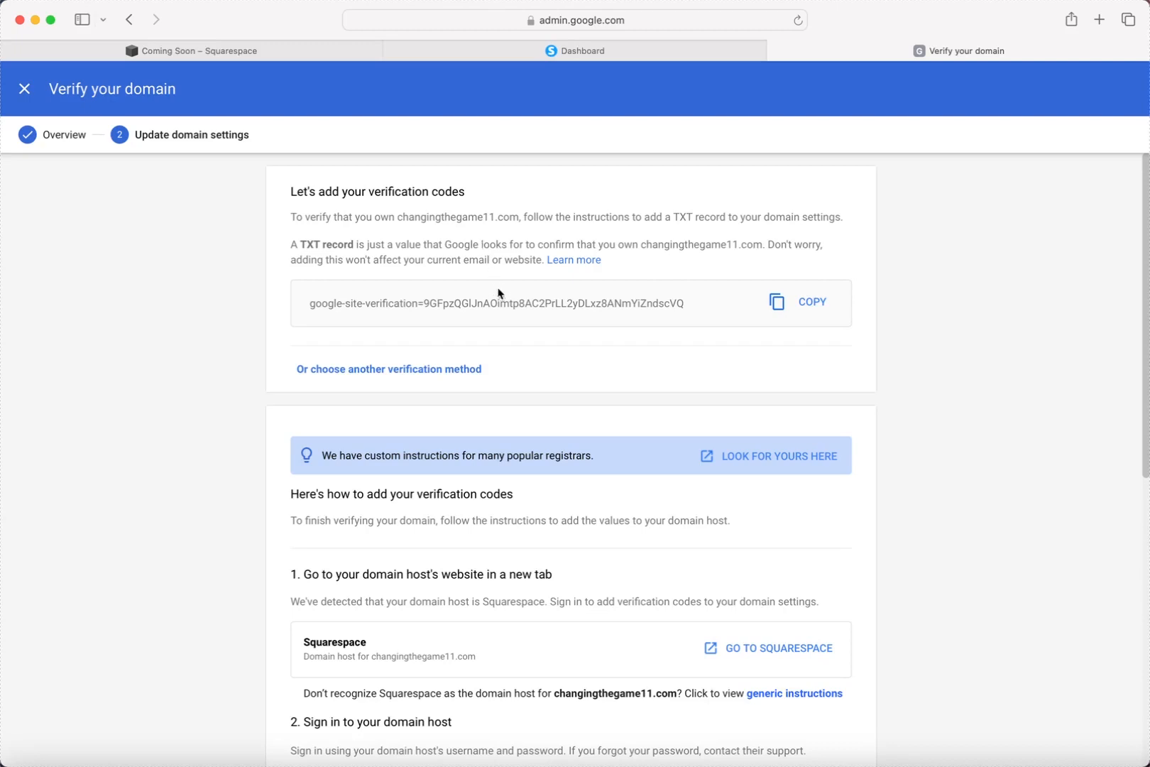
scroll(499, 292, "down", 4)
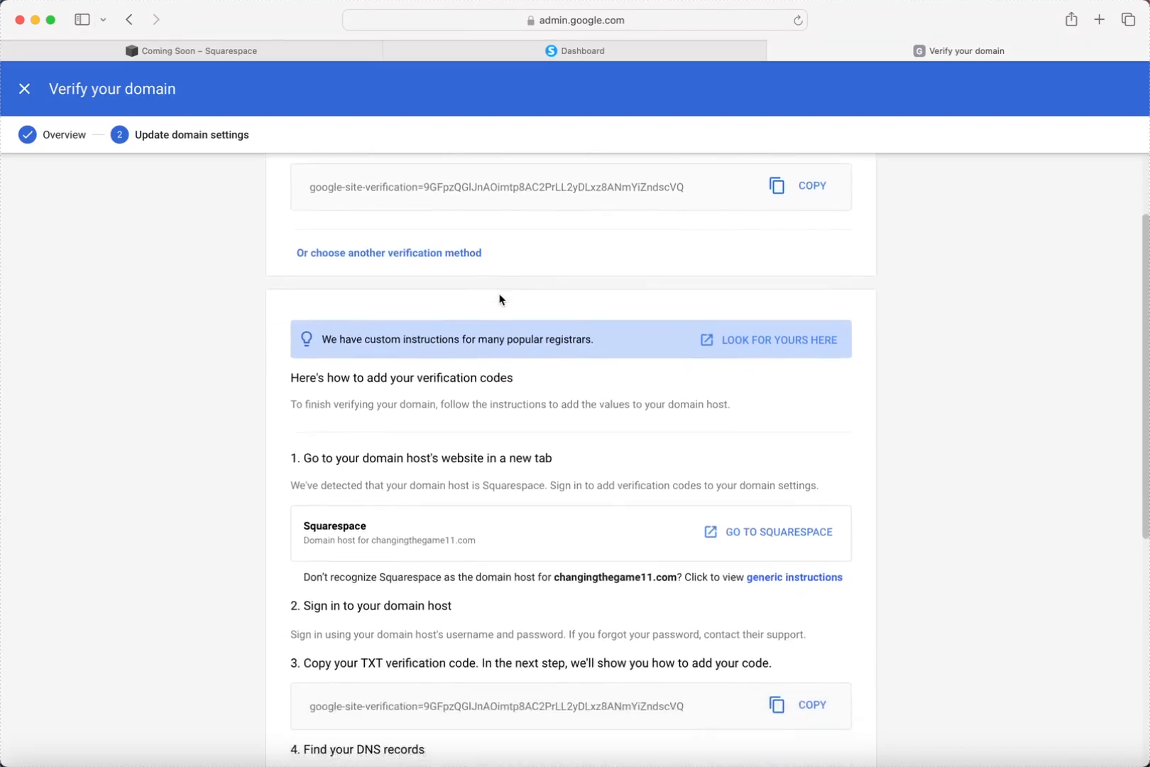
scroll(499, 299, "up", 4)
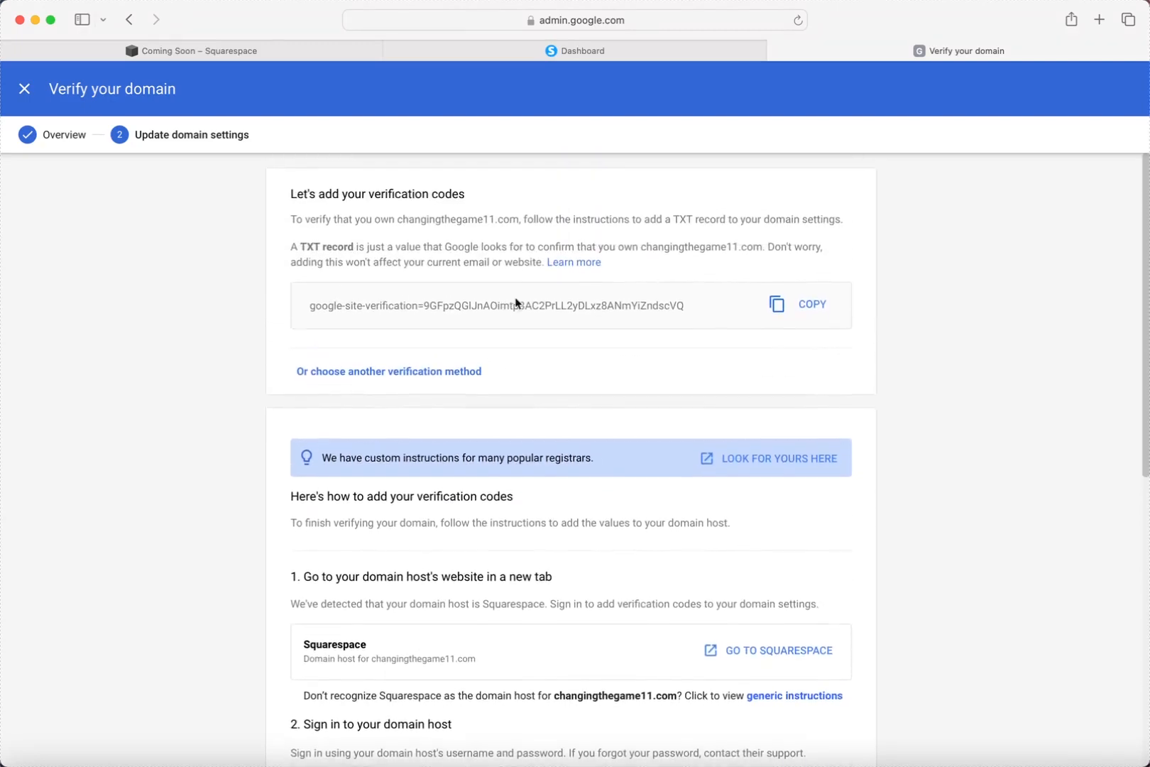
left_click(805, 303)
Scroll through the Squarespace instructions for adding the TXT record.
scroll(601, 426, "down", 3)
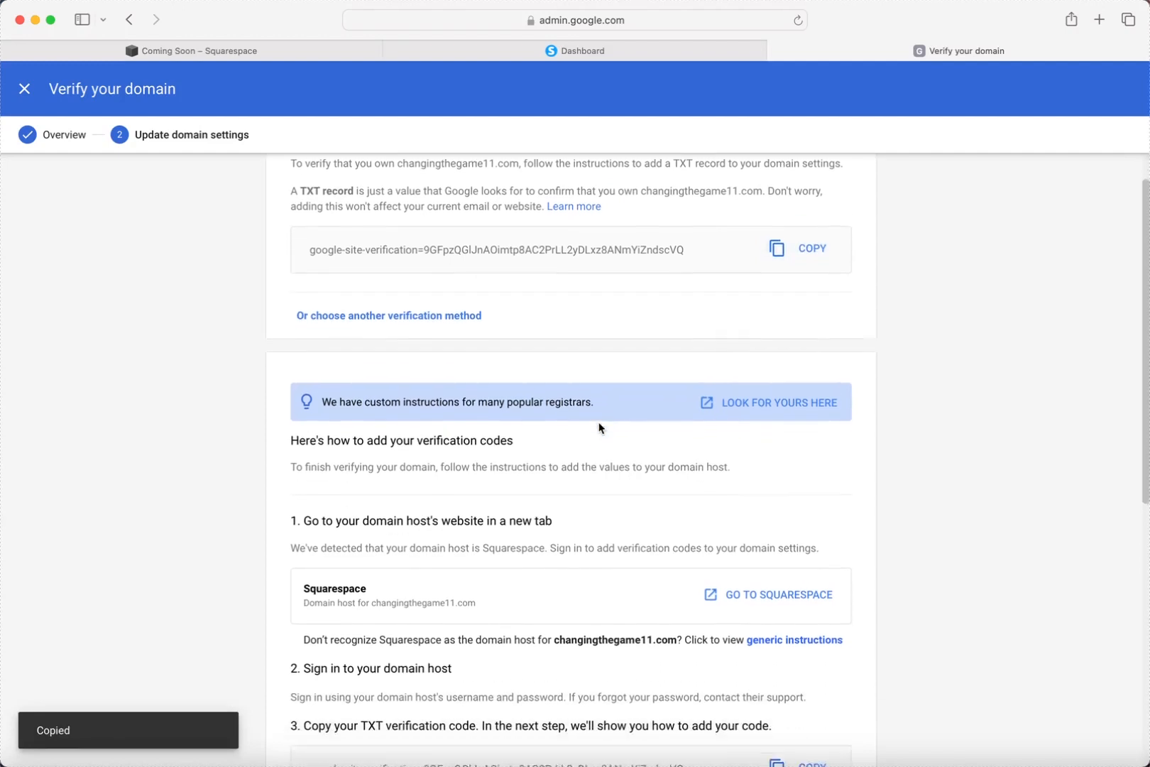
scroll(568, 461, "down", 2)
scroll(529, 515, "down", 1)
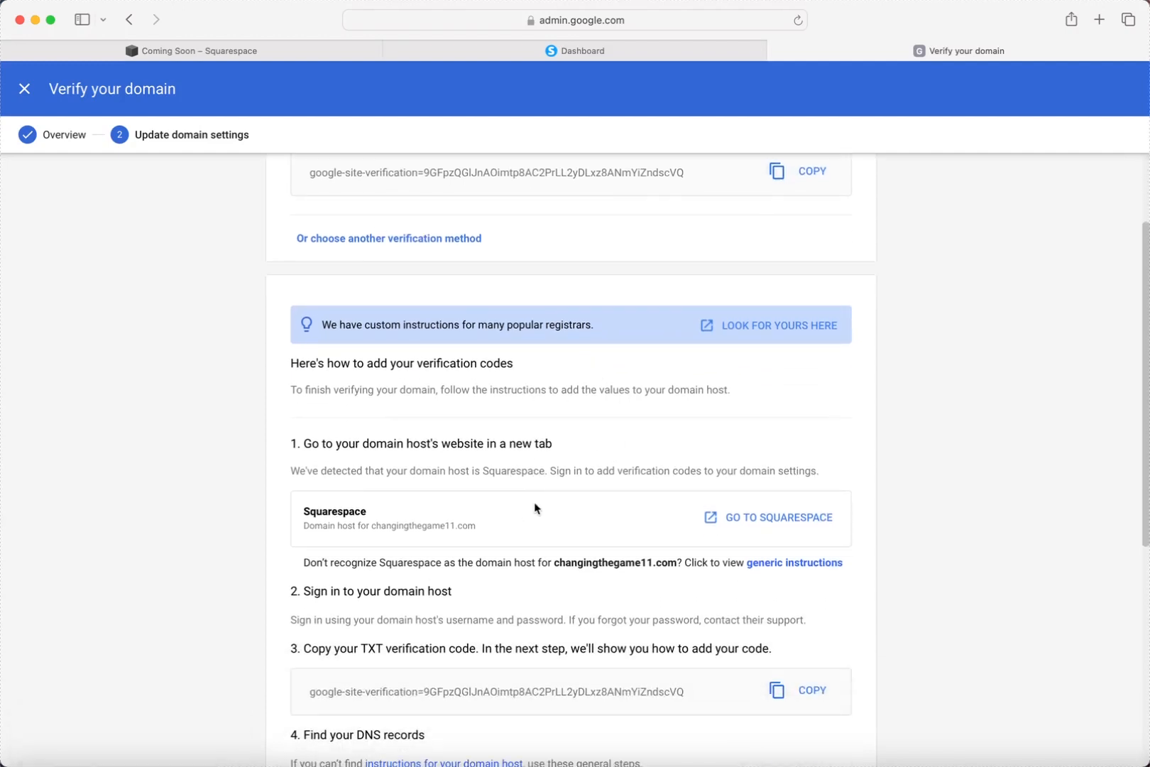
scroll(528, 511, "down", 2)
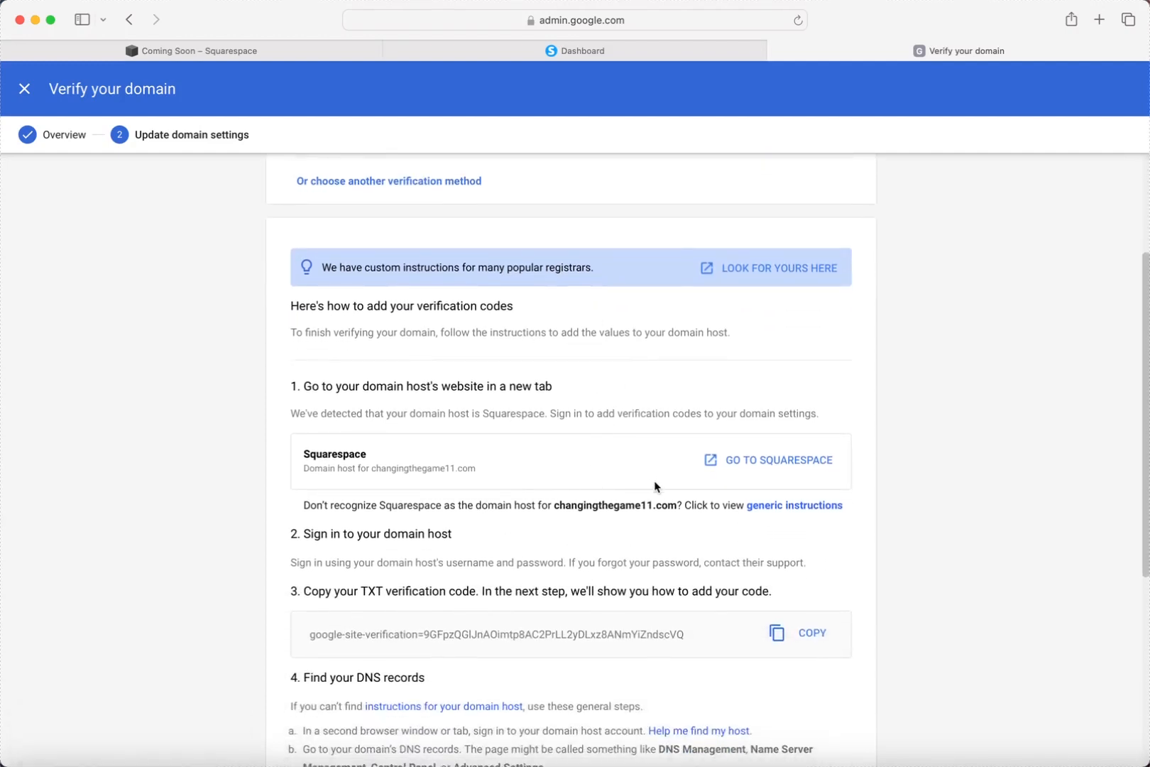
scroll(655, 490, "down", 3)
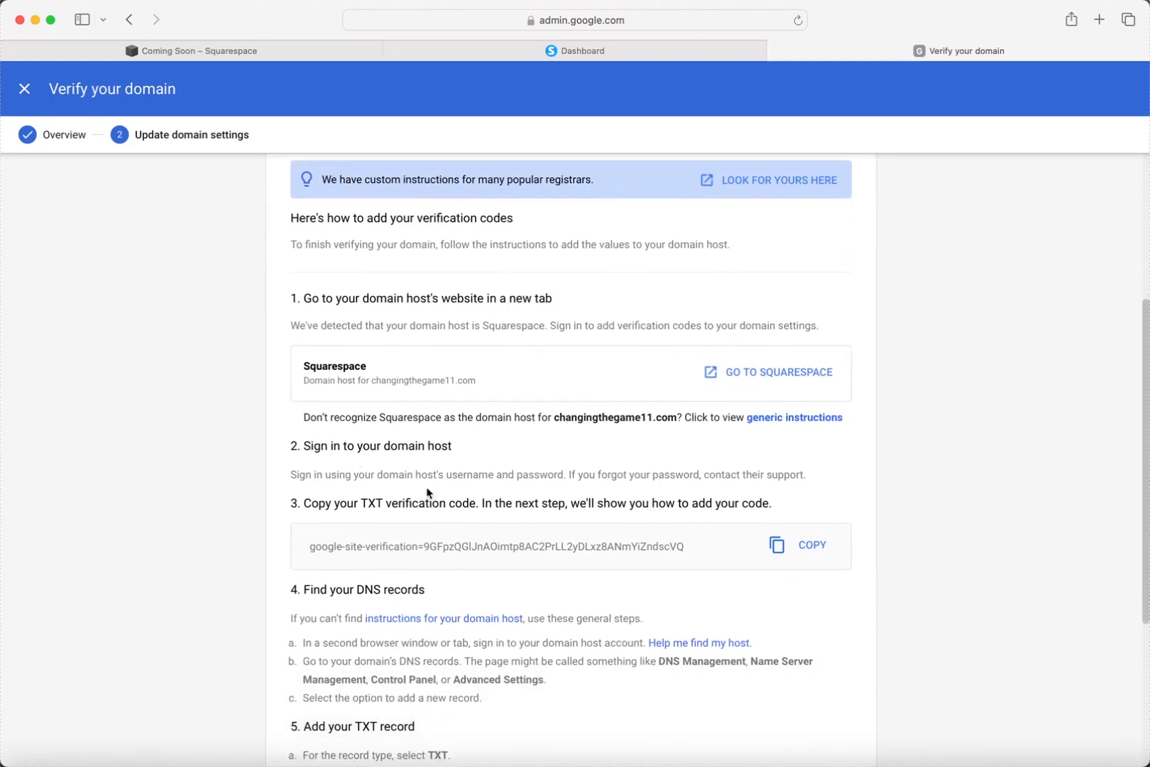
scroll(428, 493, "down", 2)
scroll(443, 506, "down", 1)
scroll(492, 548, "up", 1)
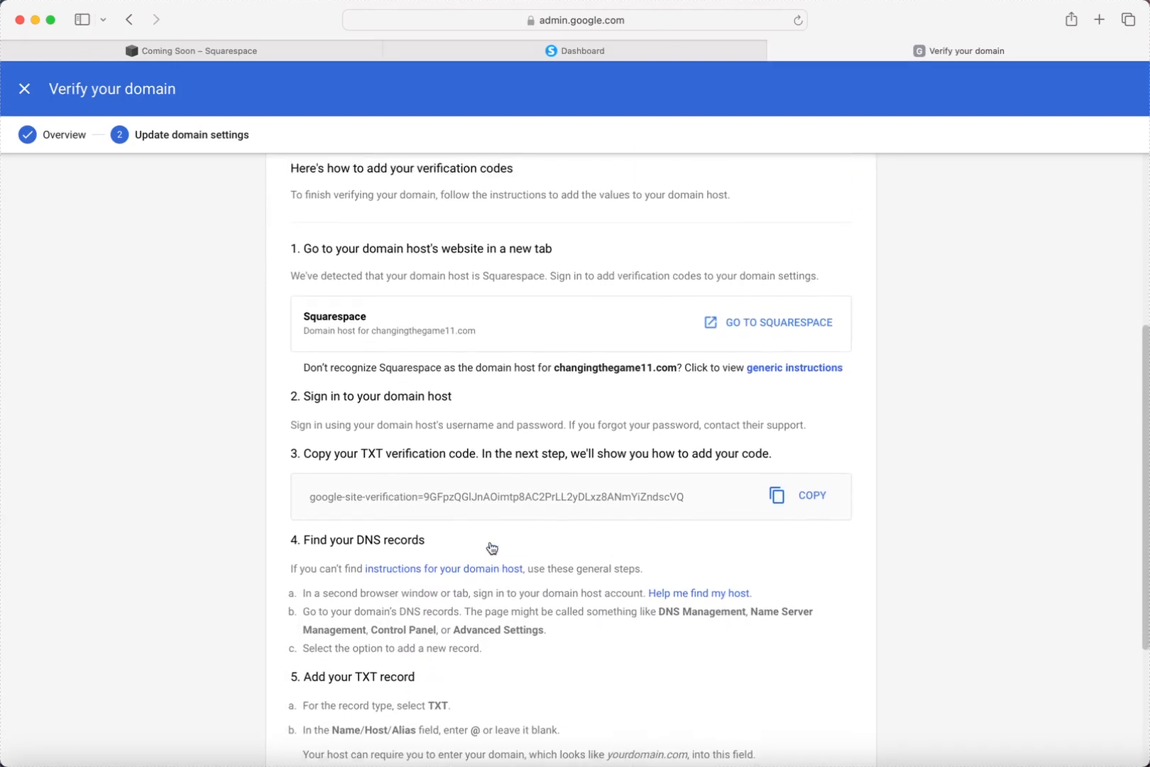
scroll(492, 548, "up", 1)
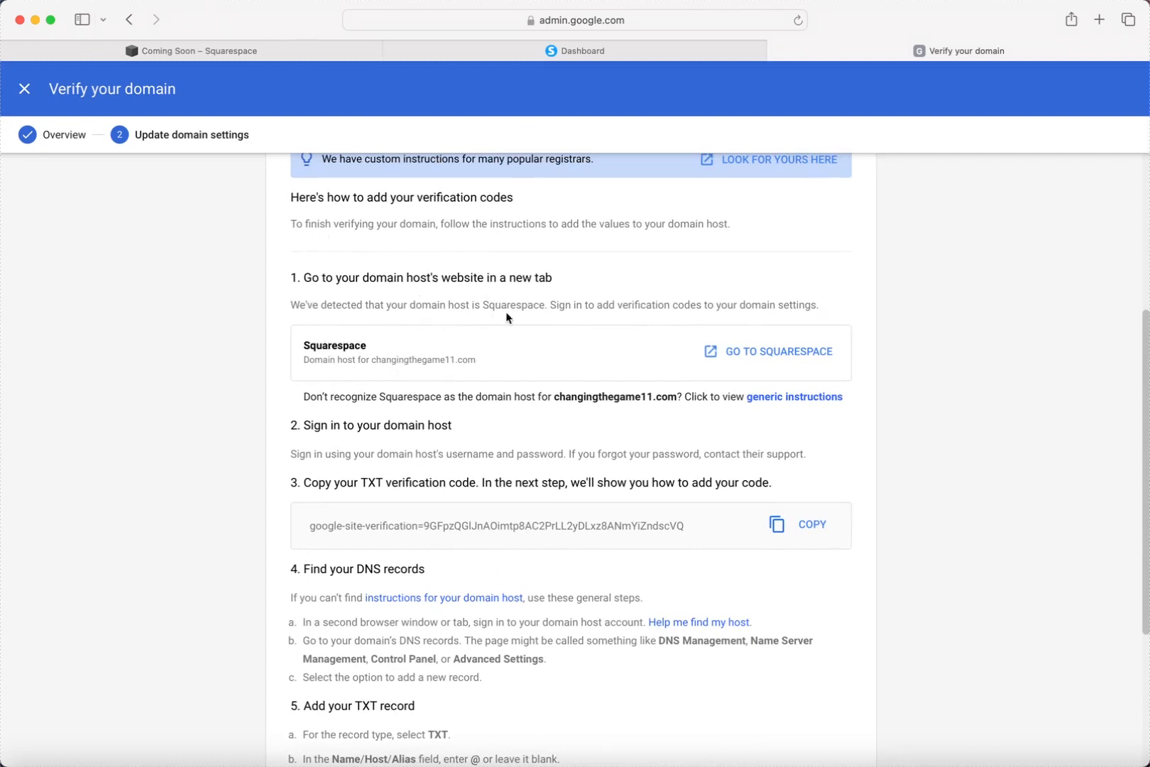
scroll(618, 326, "down", 2)
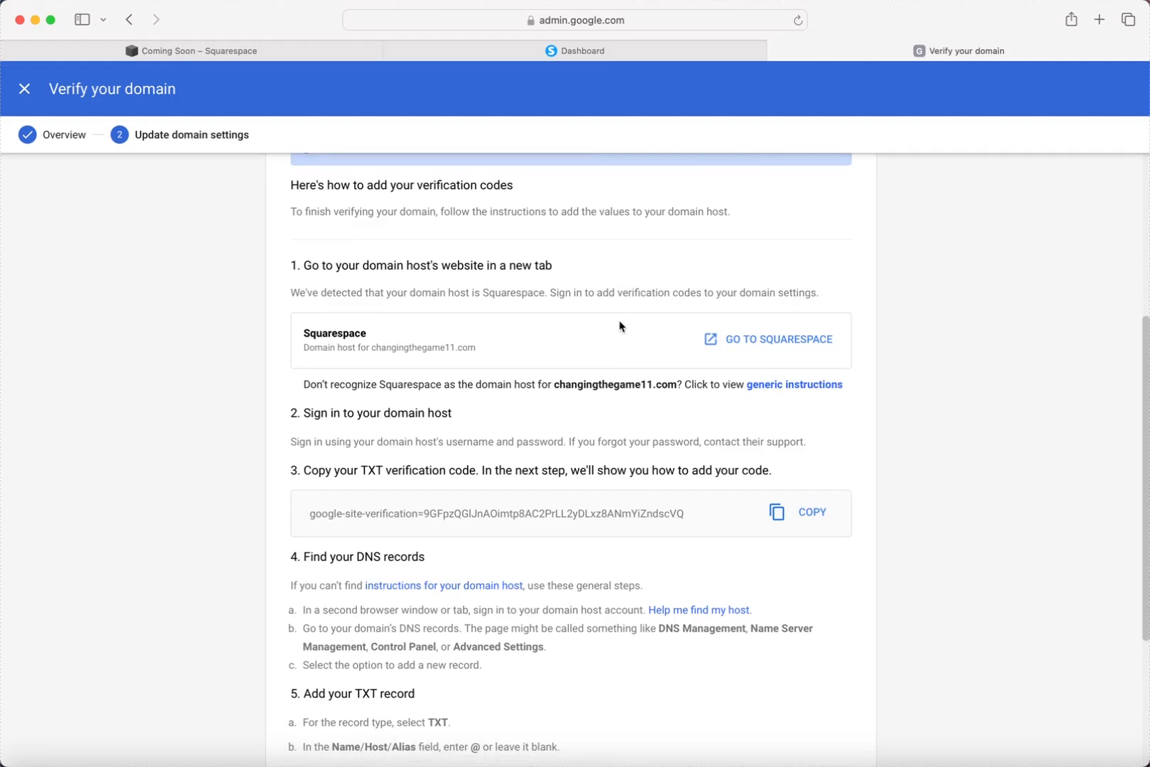
scroll(681, 346, "down", 1)
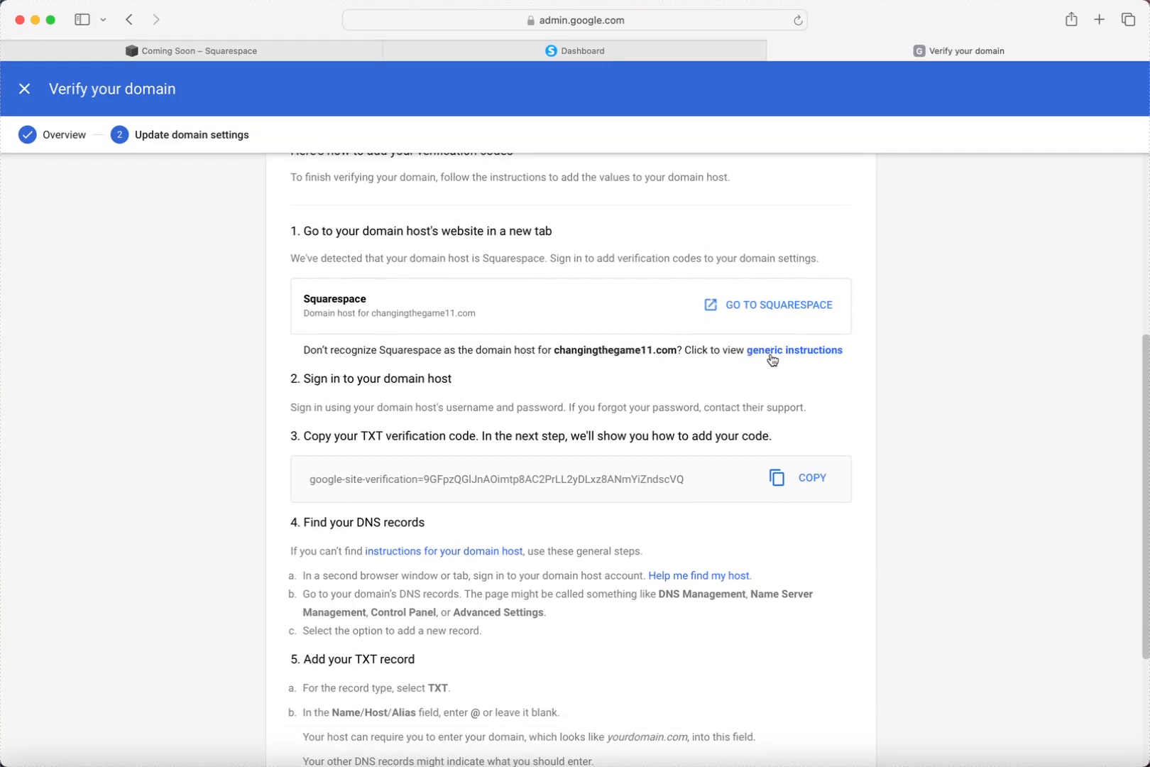
scroll(763, 366, "down", 1)
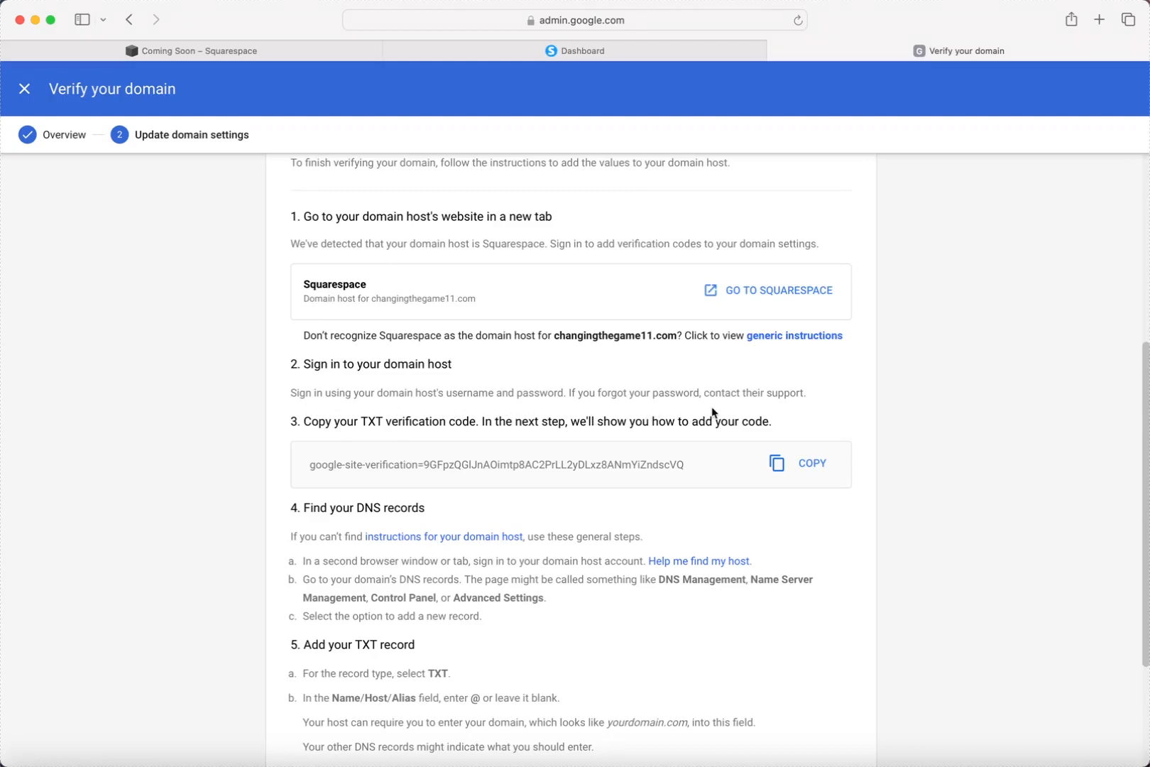
scroll(688, 411, "down", 3)
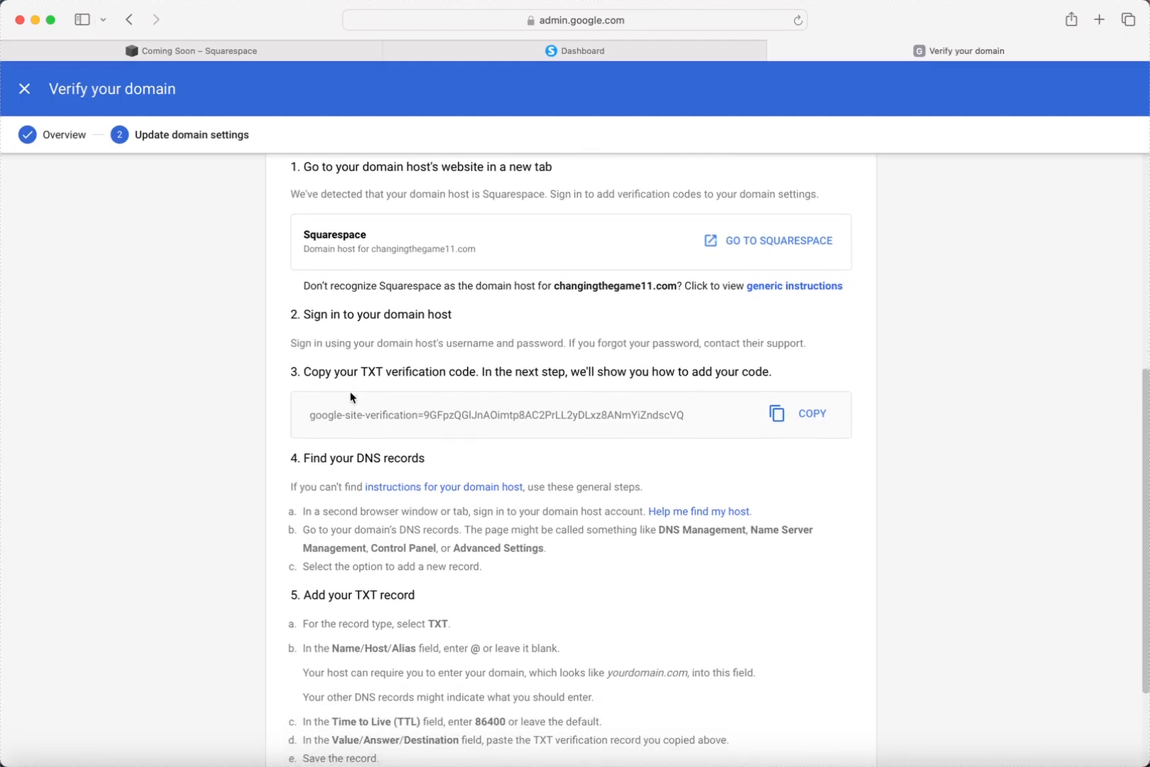
scroll(552, 394, "down", 1)
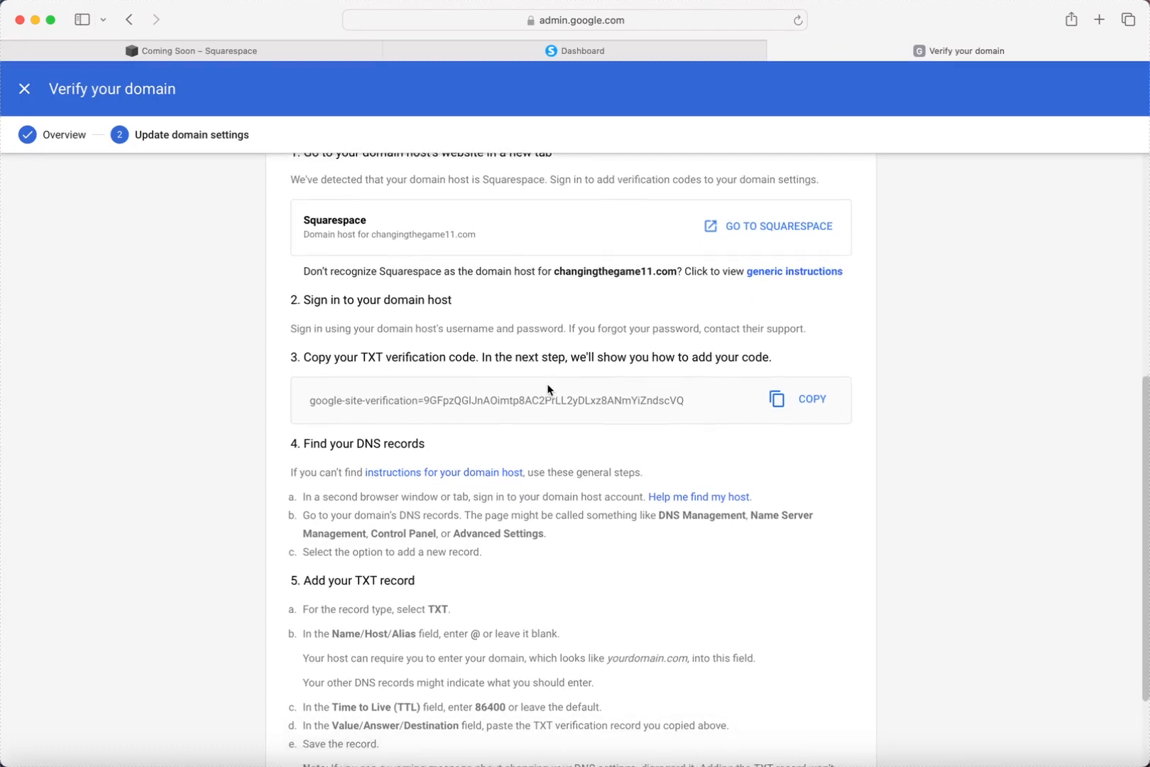
scroll(572, 396, "down", 4)
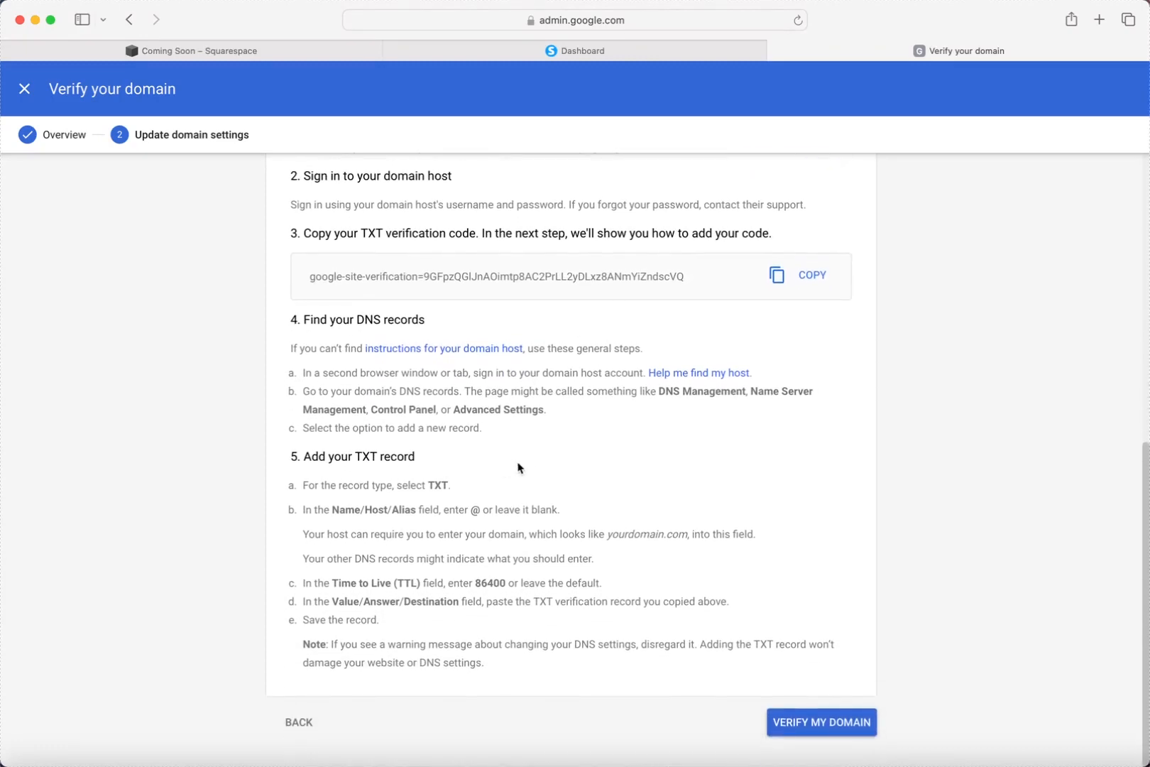
scroll(518, 467, "down", 2)
scroll(519, 465, "up", 3)
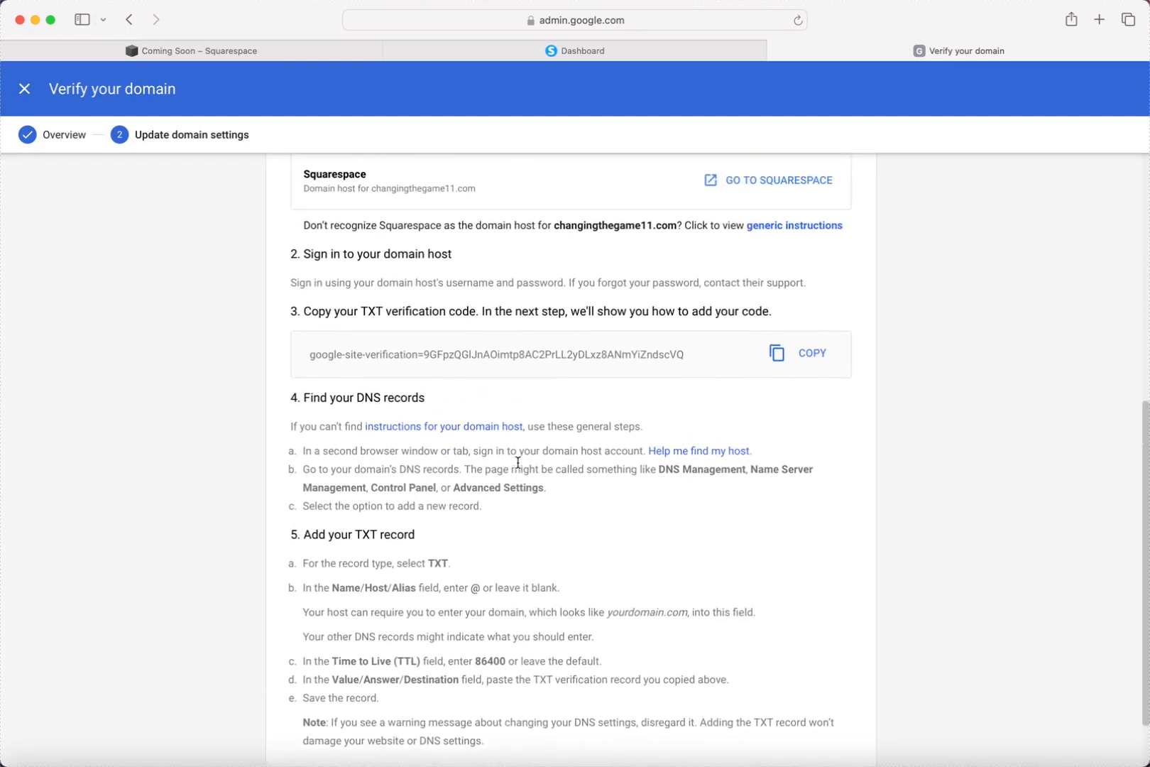
scroll(519, 462, "down", 3)
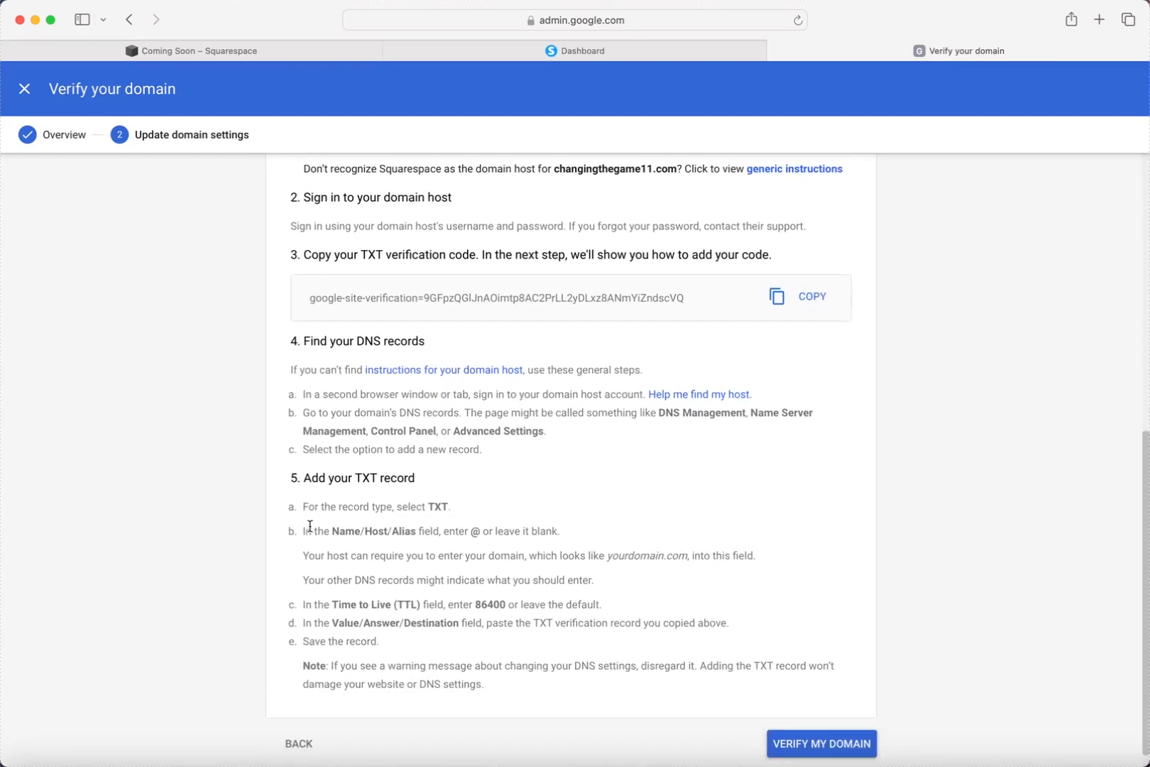
scroll(389, 552, "down", 1)
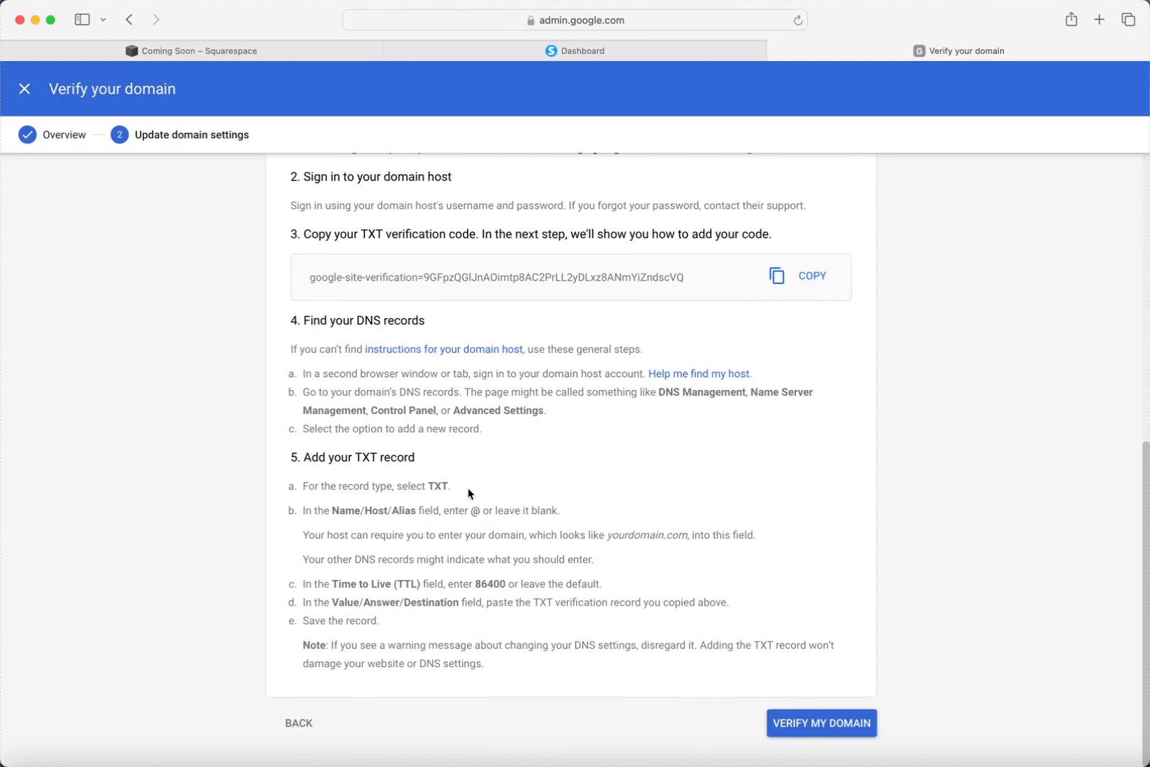
In Squarespace DNS settings, add a TXT record with host @ and paste the verification code.
left_click(322, 54)
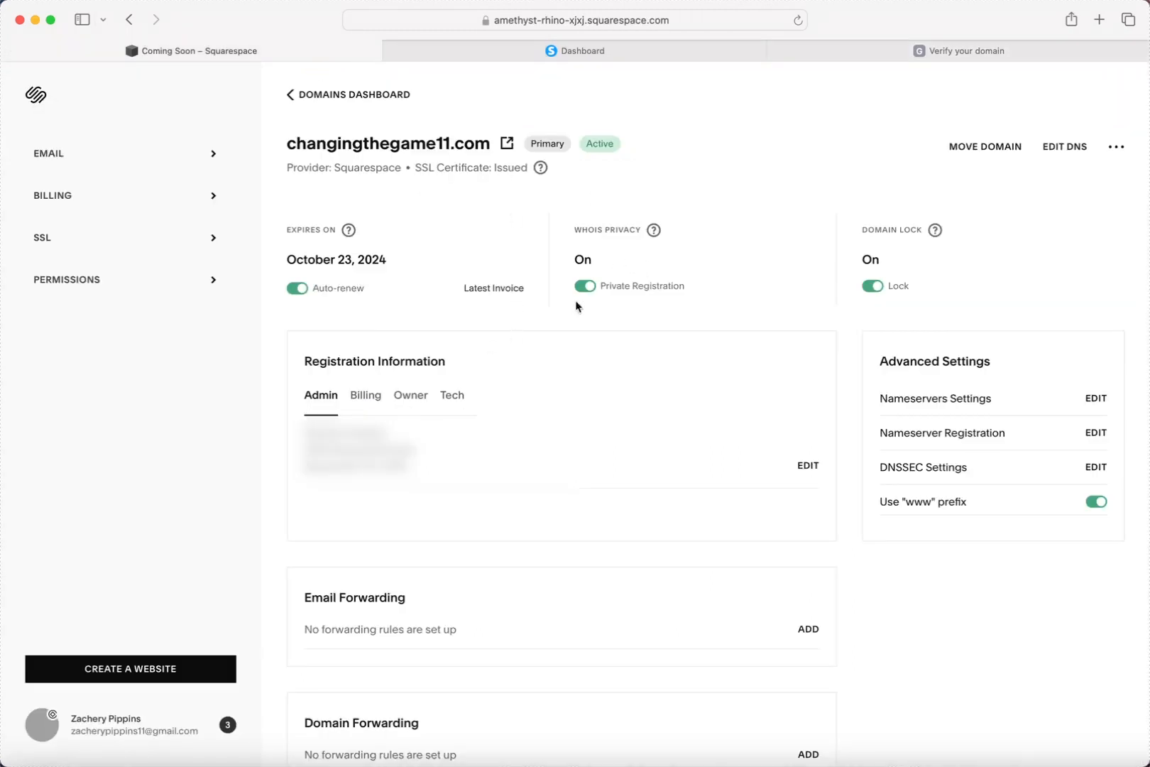
left_click(1051, 153)
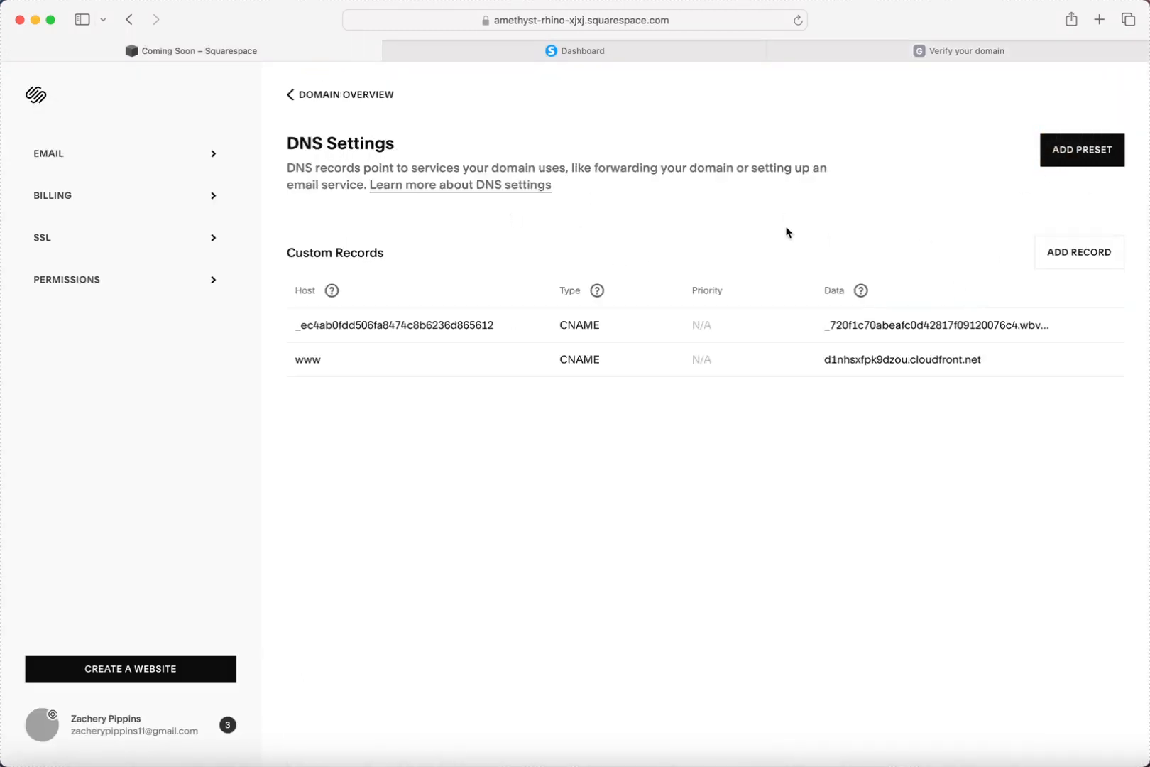
left_click(1044, 247)
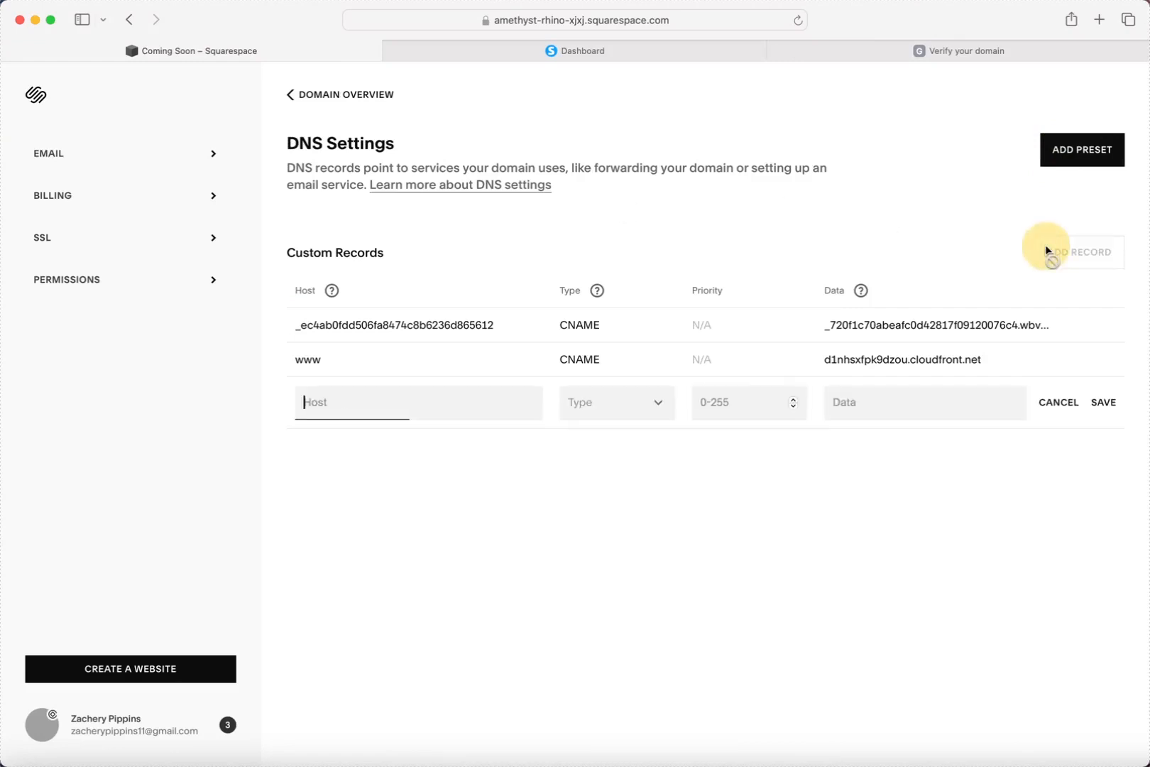
left_click(647, 399)
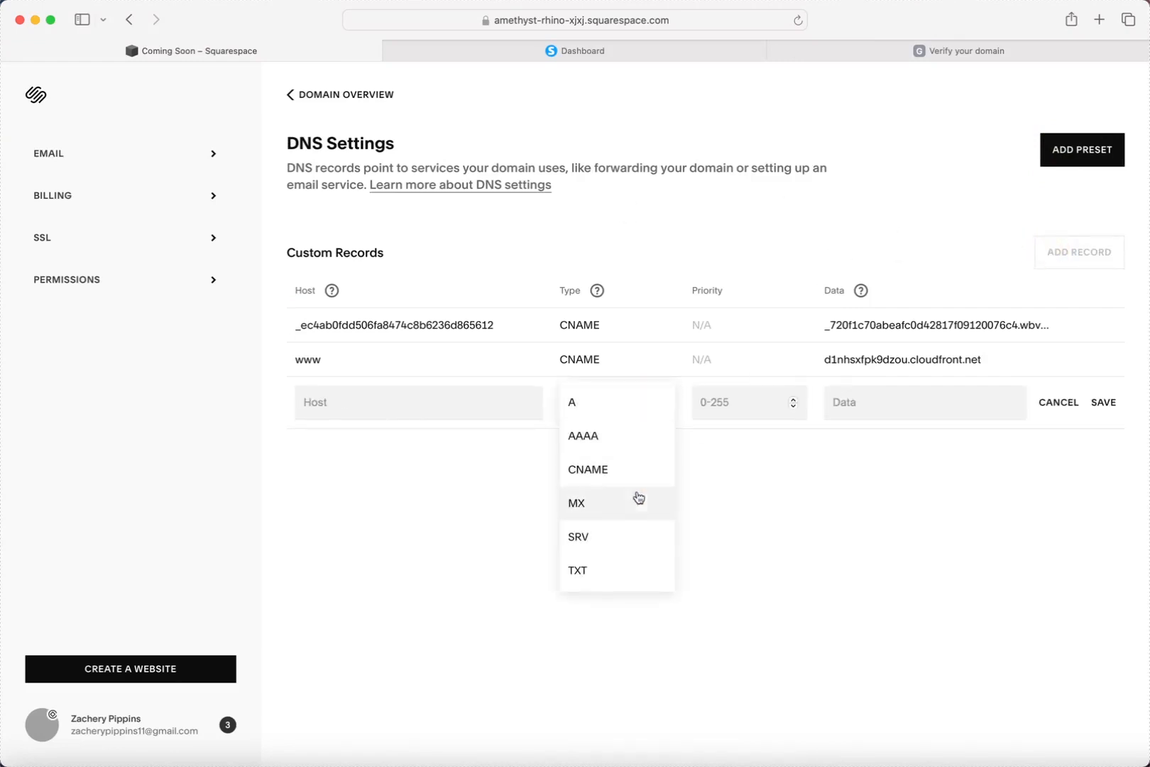
left_click(605, 569)
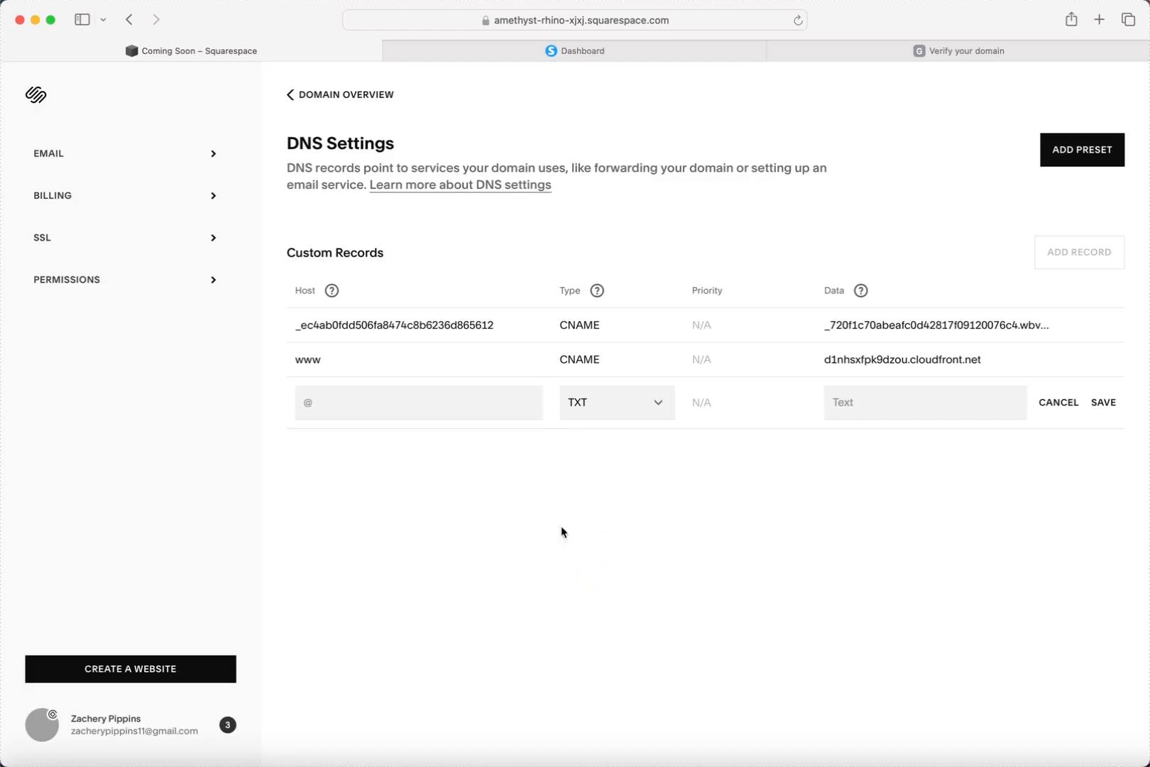
left_click(365, 406)
type("@")
left_click(857, 402)
key("super+v")
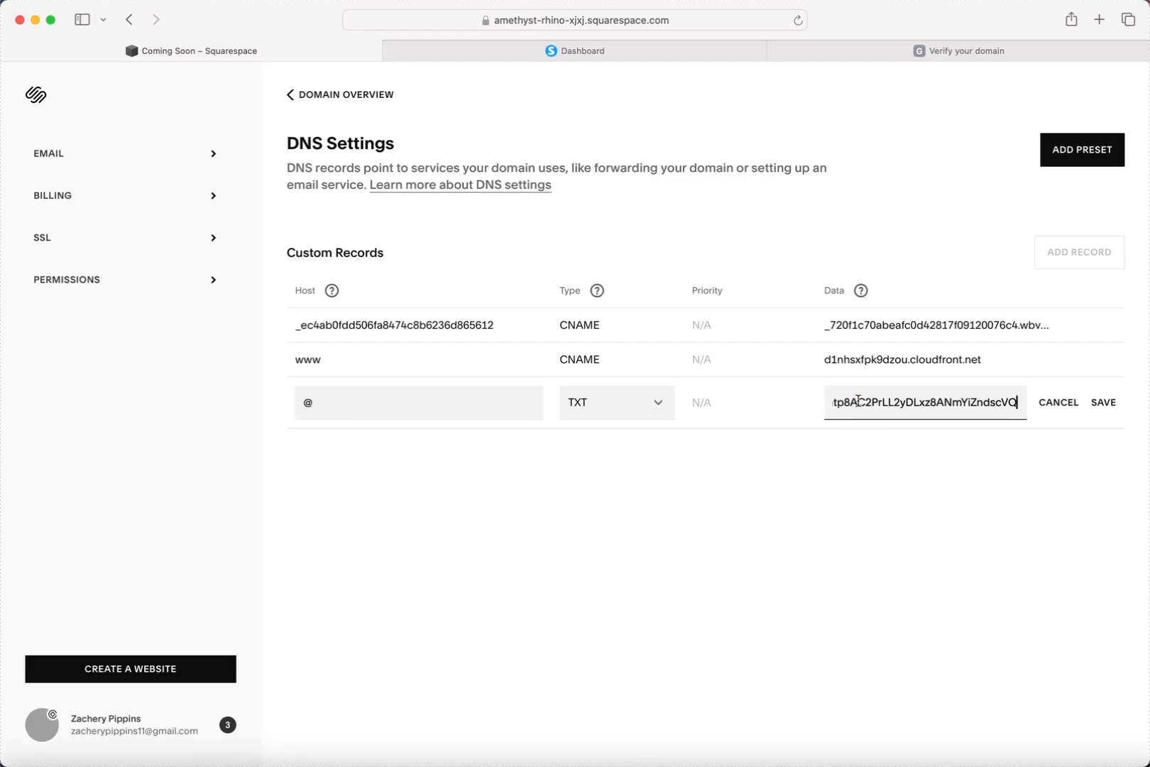
Recopy Google's verification code, replace the TXT record data with it, save, and return to Google.
left_click(962, 49)
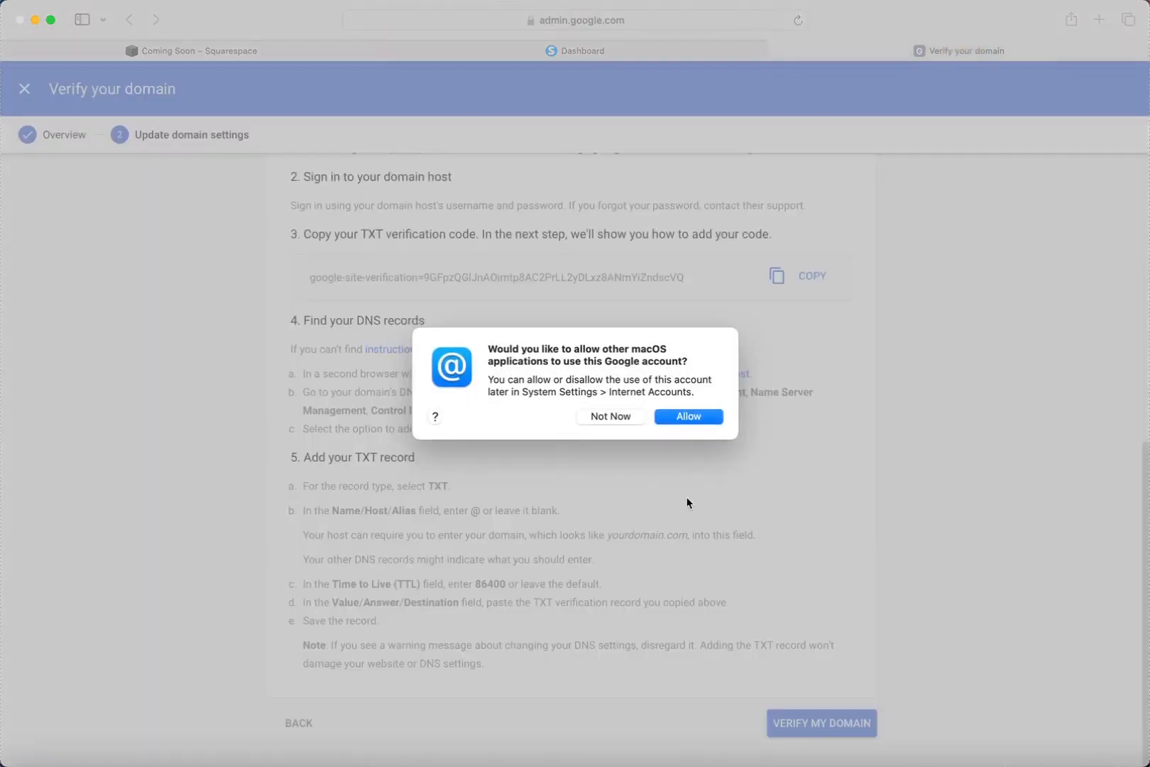
left_click(624, 416)
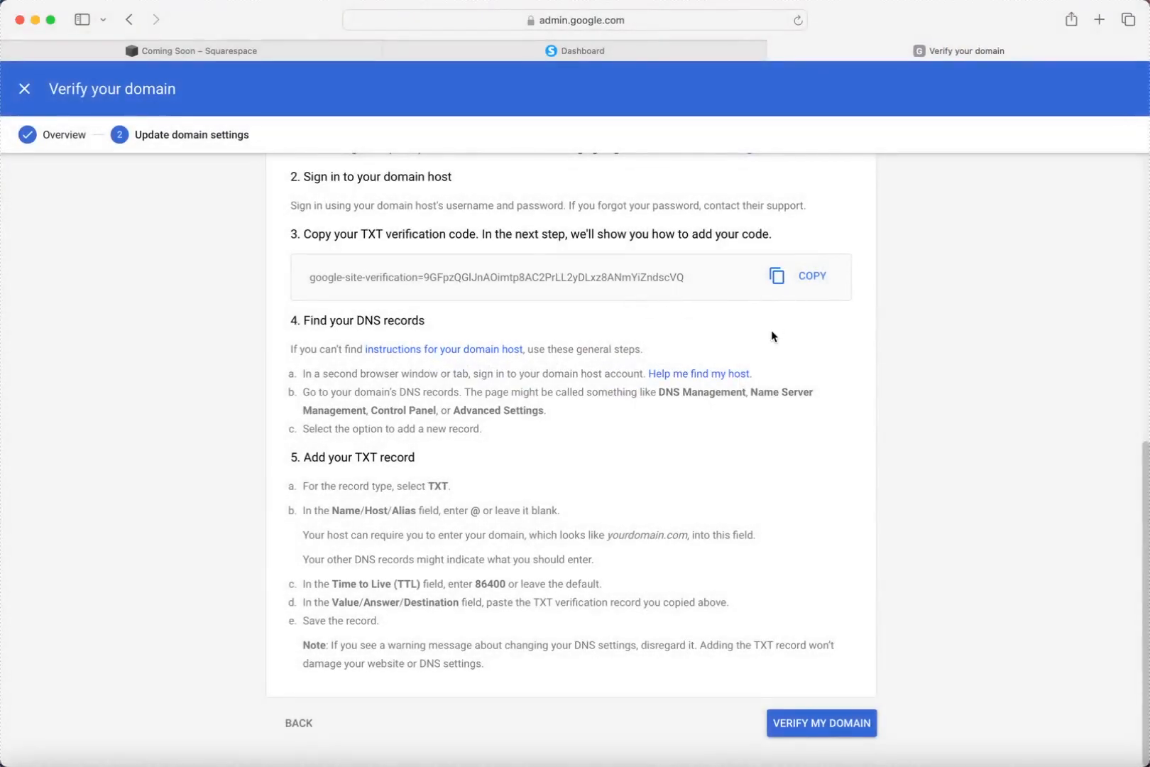
scroll(774, 334, "up", 1)
left_click(812, 325)
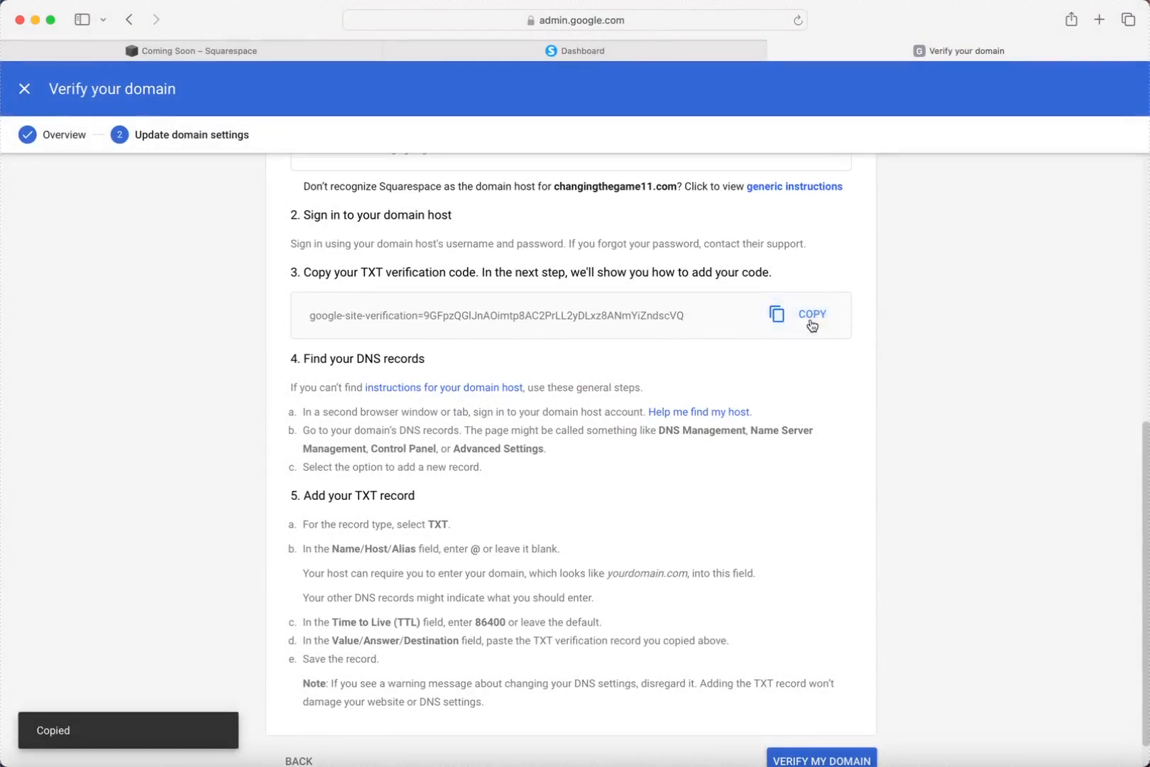
left_click(226, 55)
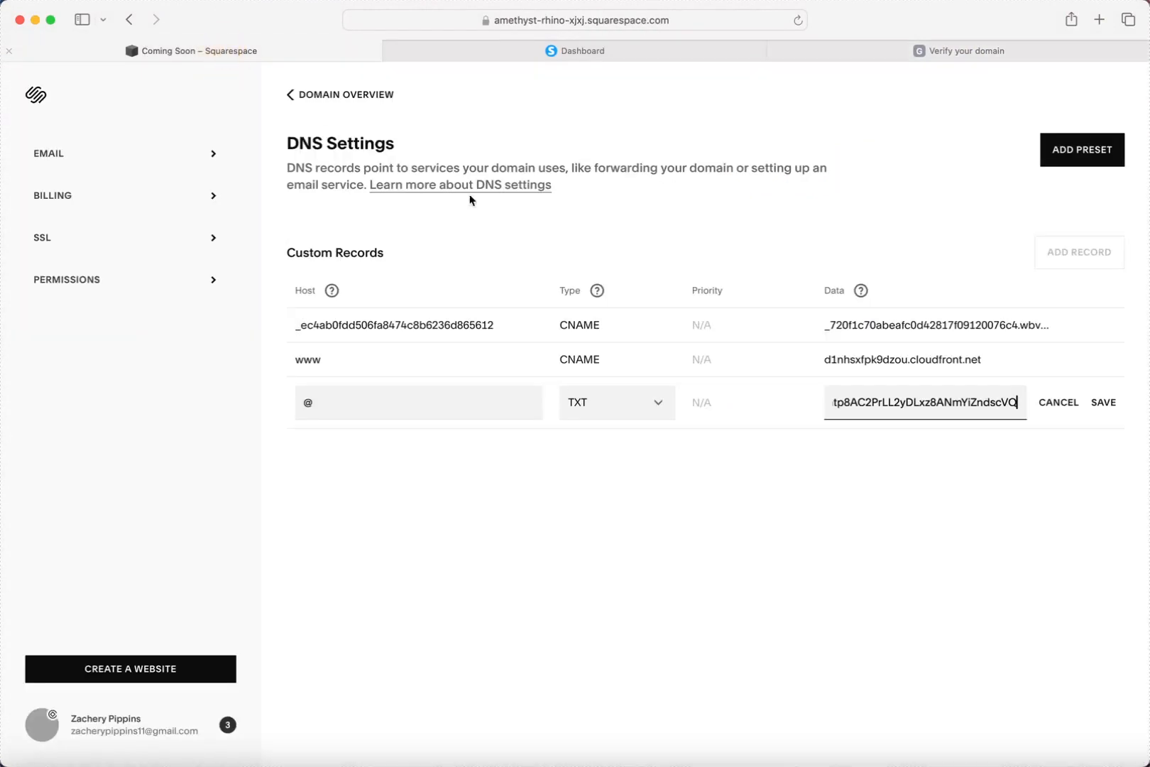
double_click(890, 401)
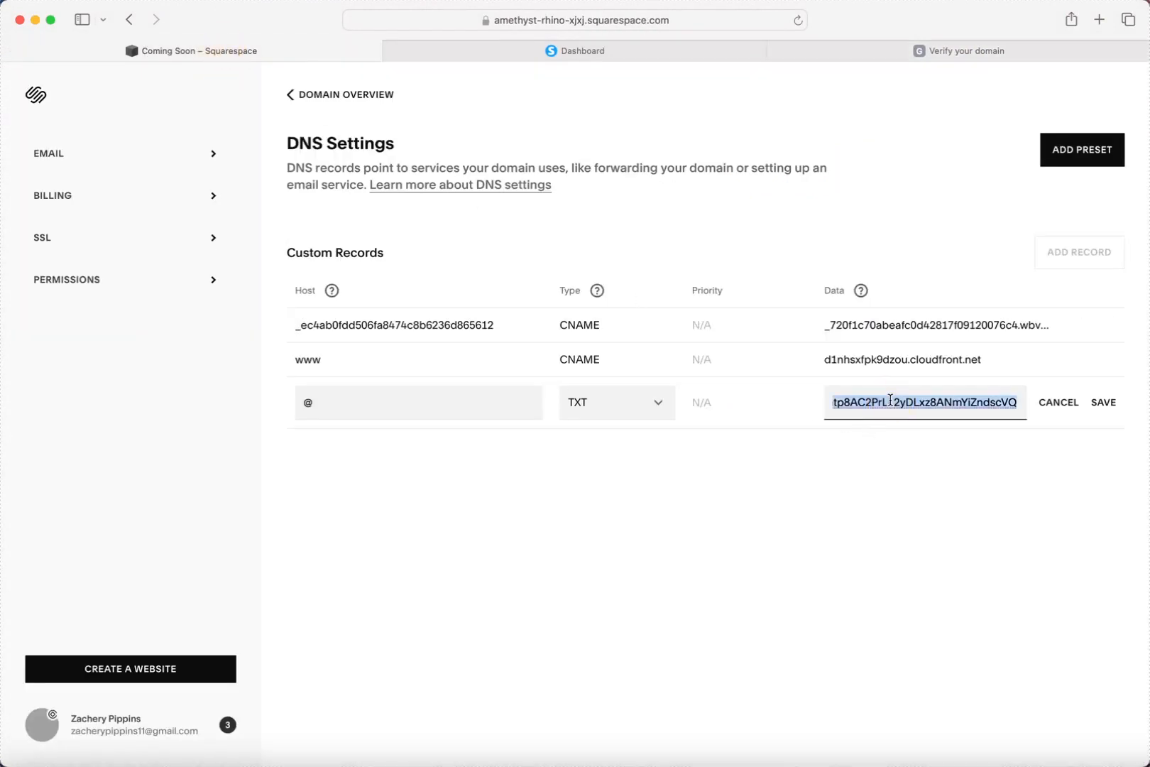
key("BackSpace")
key("super+v")
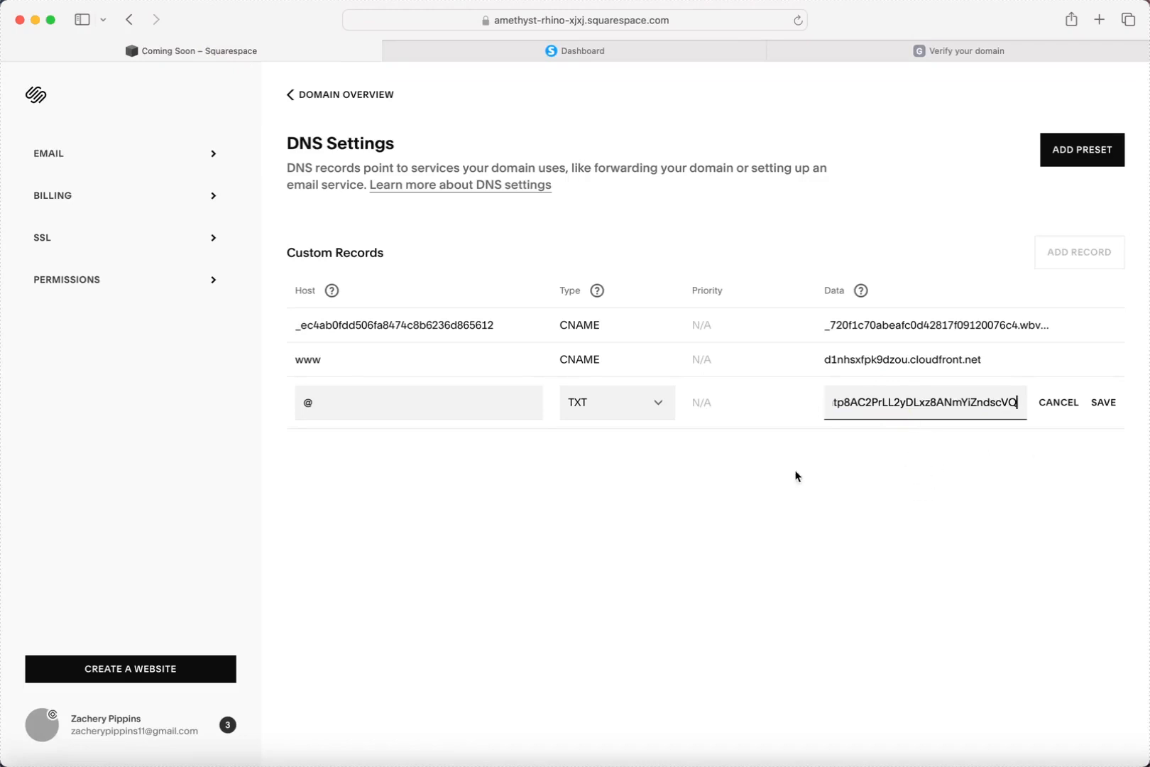
left_click(1104, 402)
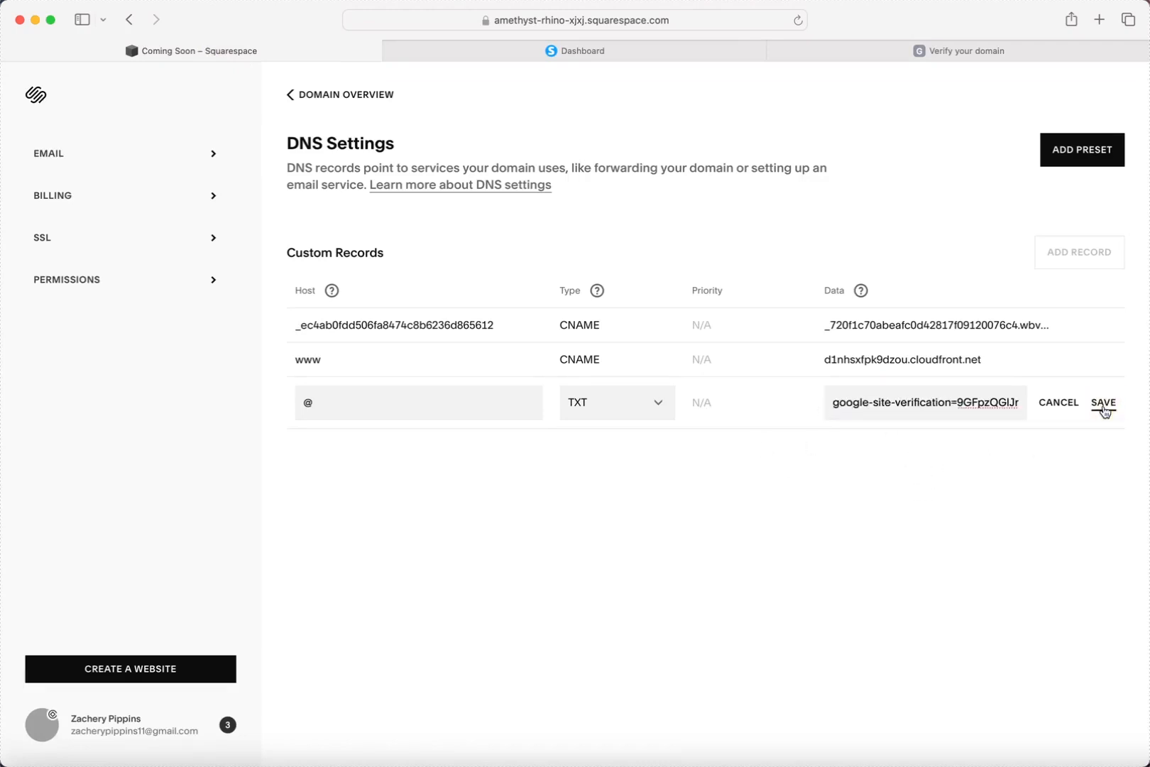
left_click(923, 45)
scroll(618, 461, "down", 1)
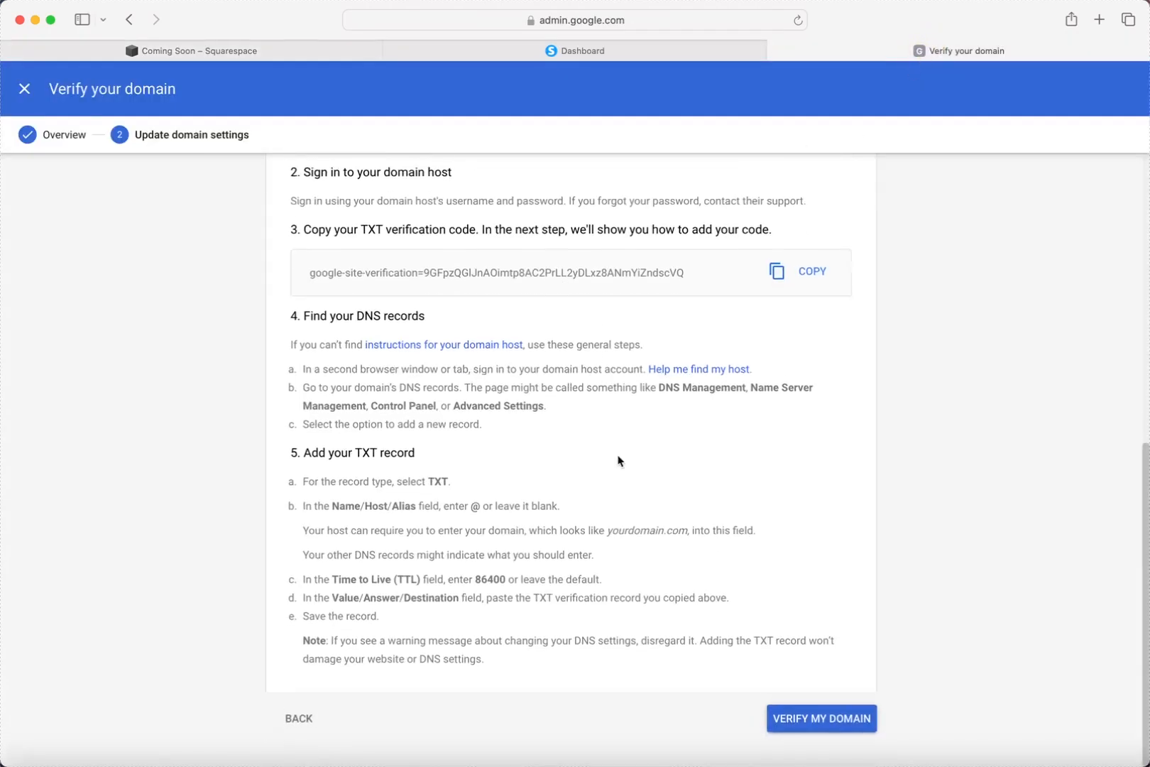
Ask Google to verify ownership of changingthegame11.com with VERIFY MY DOMAIN.
left_click(777, 725)
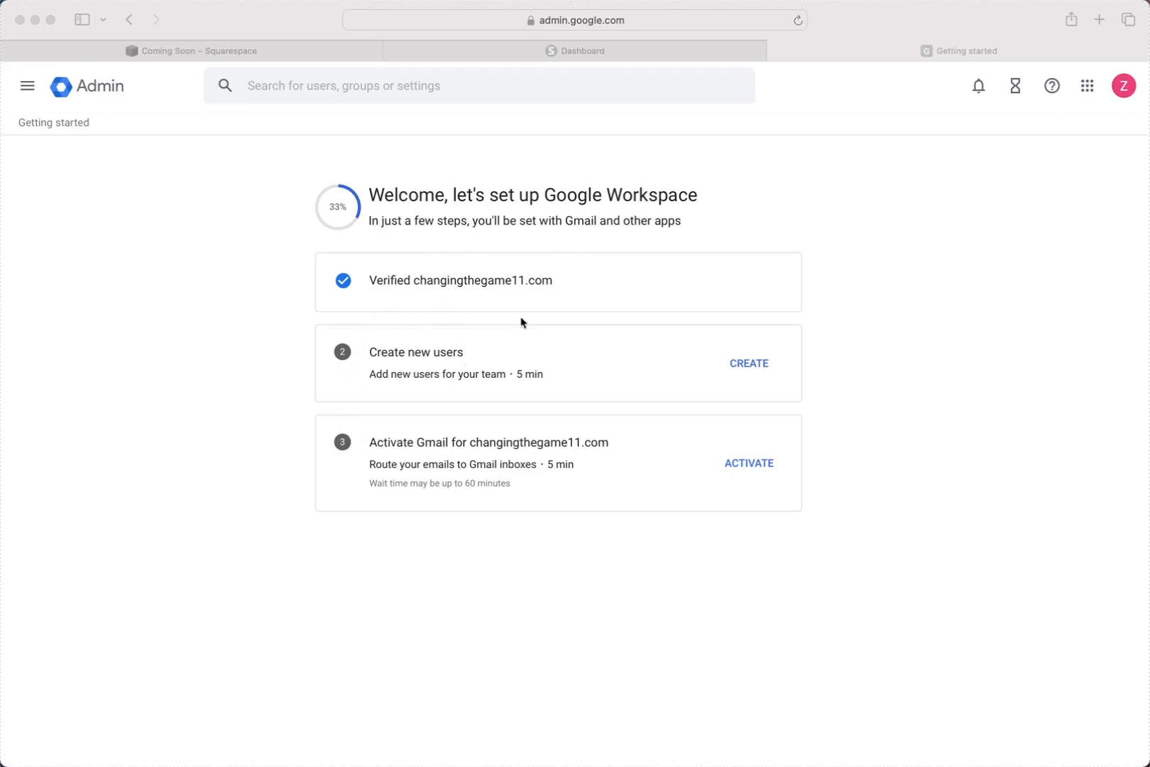
Start Gmail activation for changingthegame11.com, tick both readiness confirmations, and continue.
left_click(511, 376)
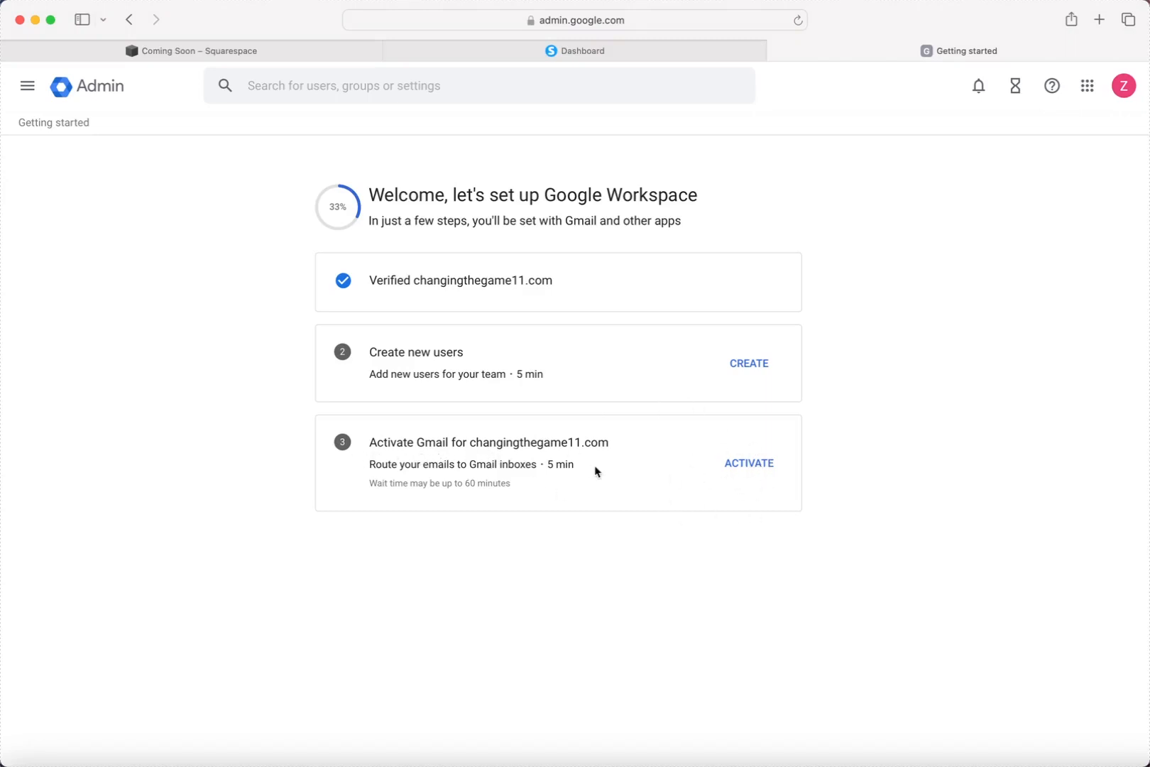
left_click(746, 466)
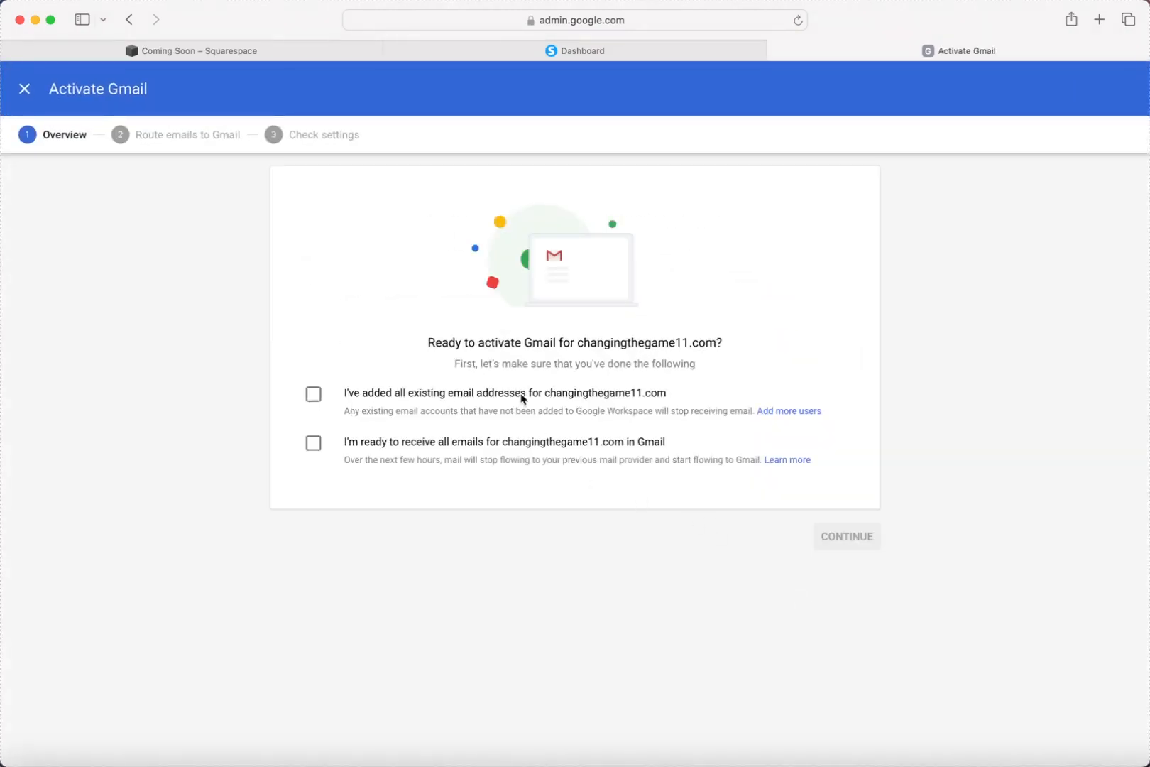
left_click(313, 394)
left_click(313, 444)
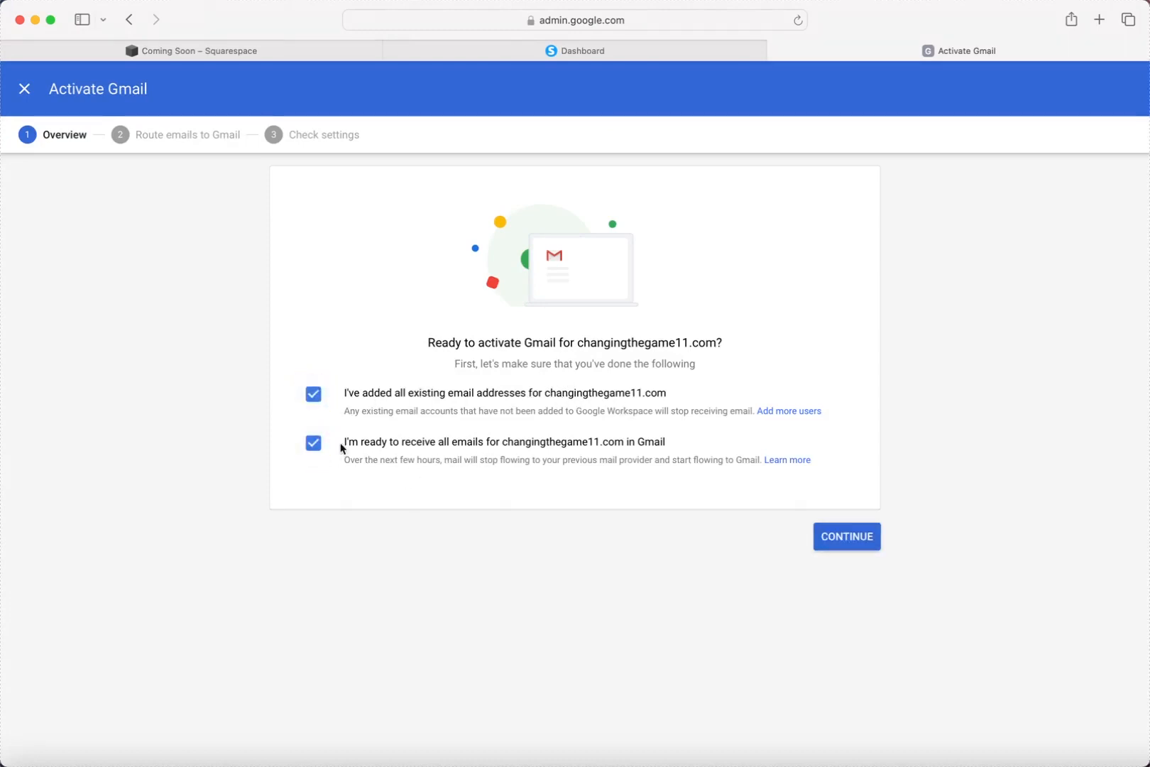
left_click(855, 537)
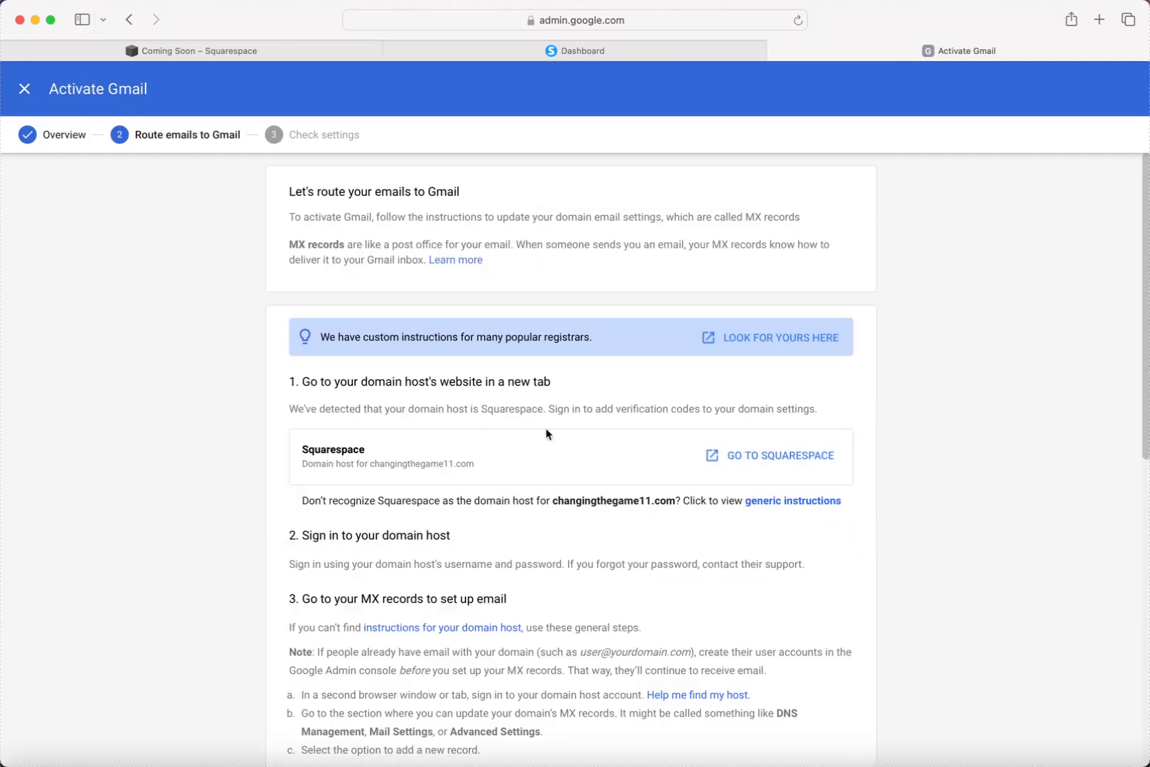
Read through the Route emails to Gmail instructions, highlighting the phrase 'MX records'.
scroll(547, 433, "down", 1)
scroll(547, 434, "up", 1)
scroll(516, 307, "down", 1)
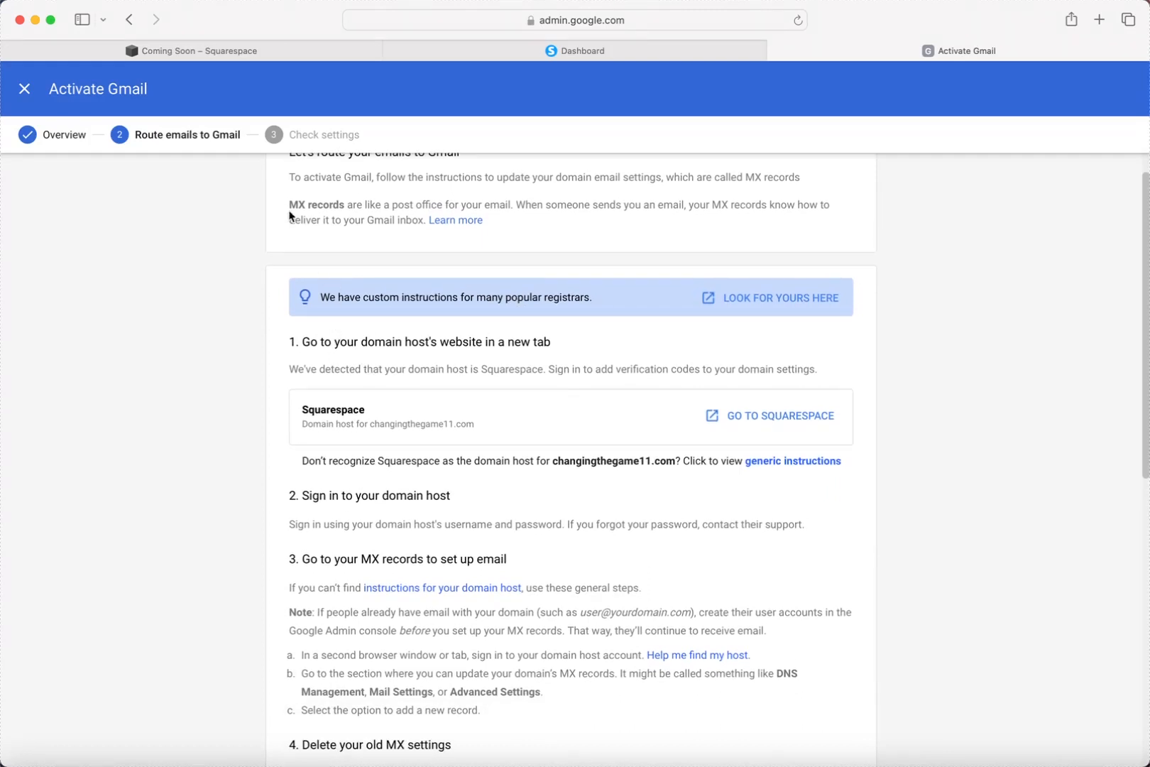
left_click_drag(289, 208, 346, 203)
scroll(372, 247, "down", 3)
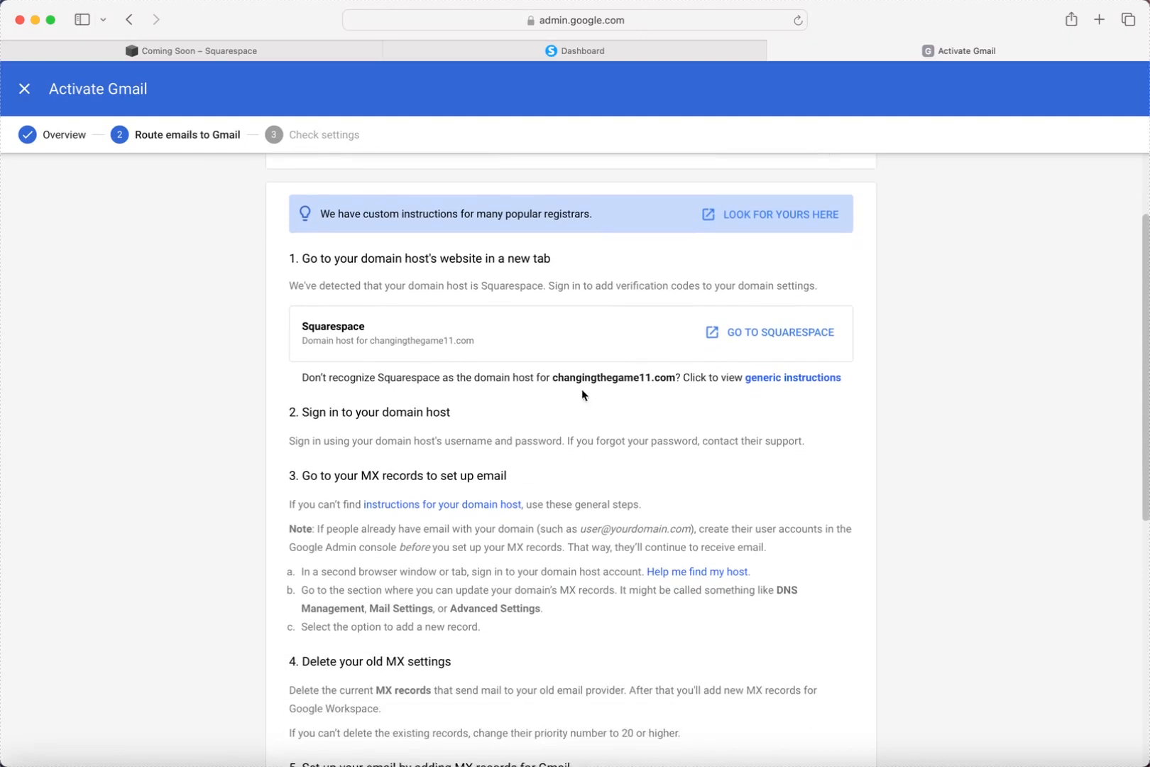
scroll(408, 442, "down", 2)
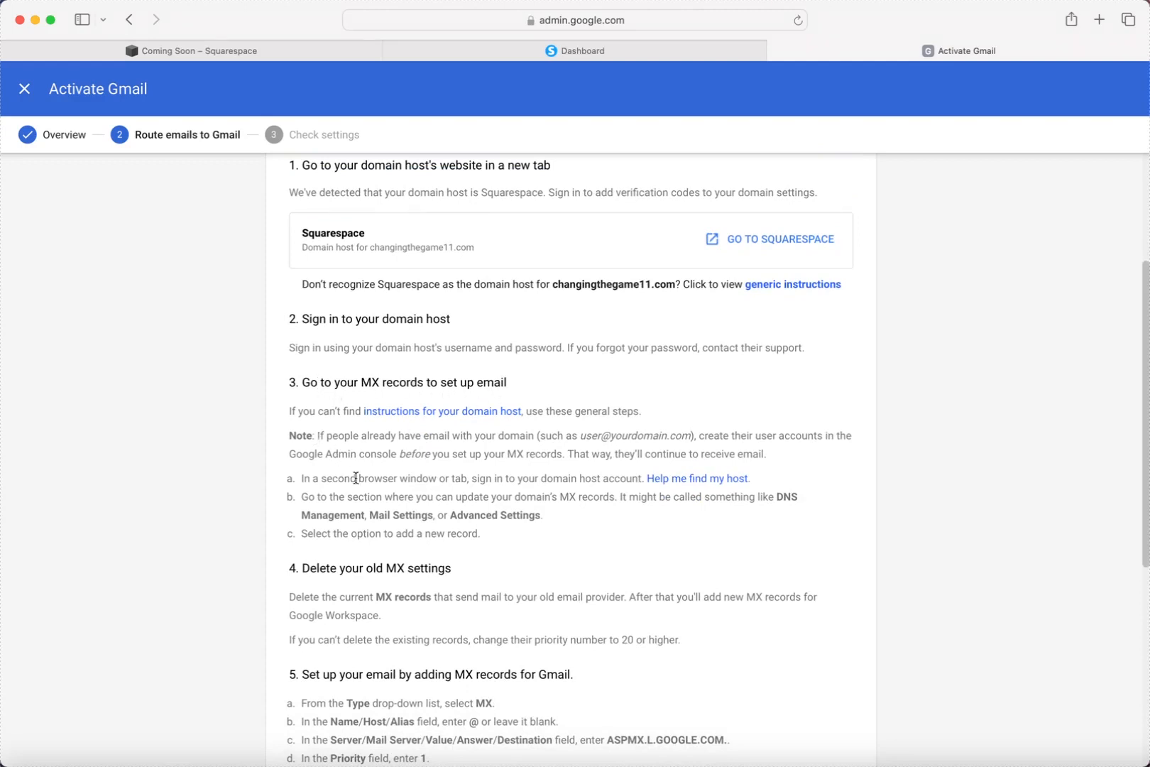
scroll(375, 485, "down", 4)
scroll(373, 480, "down", 1)
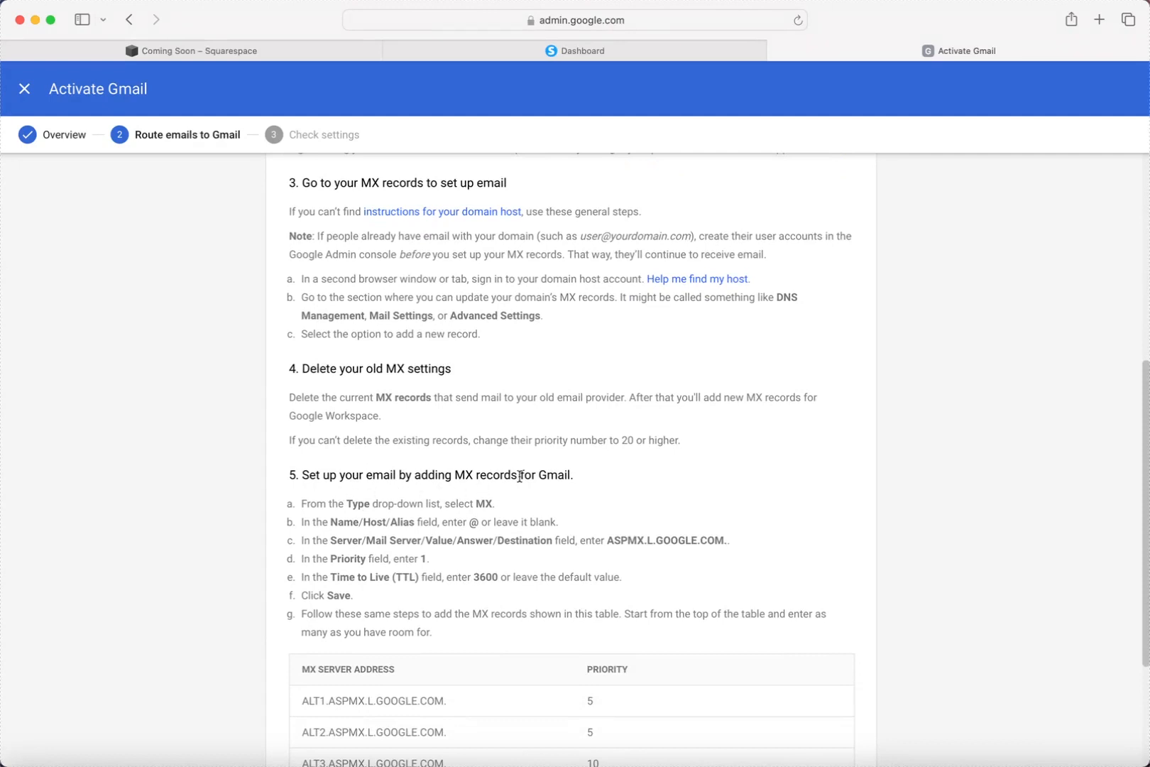
scroll(561, 477, "down", 3)
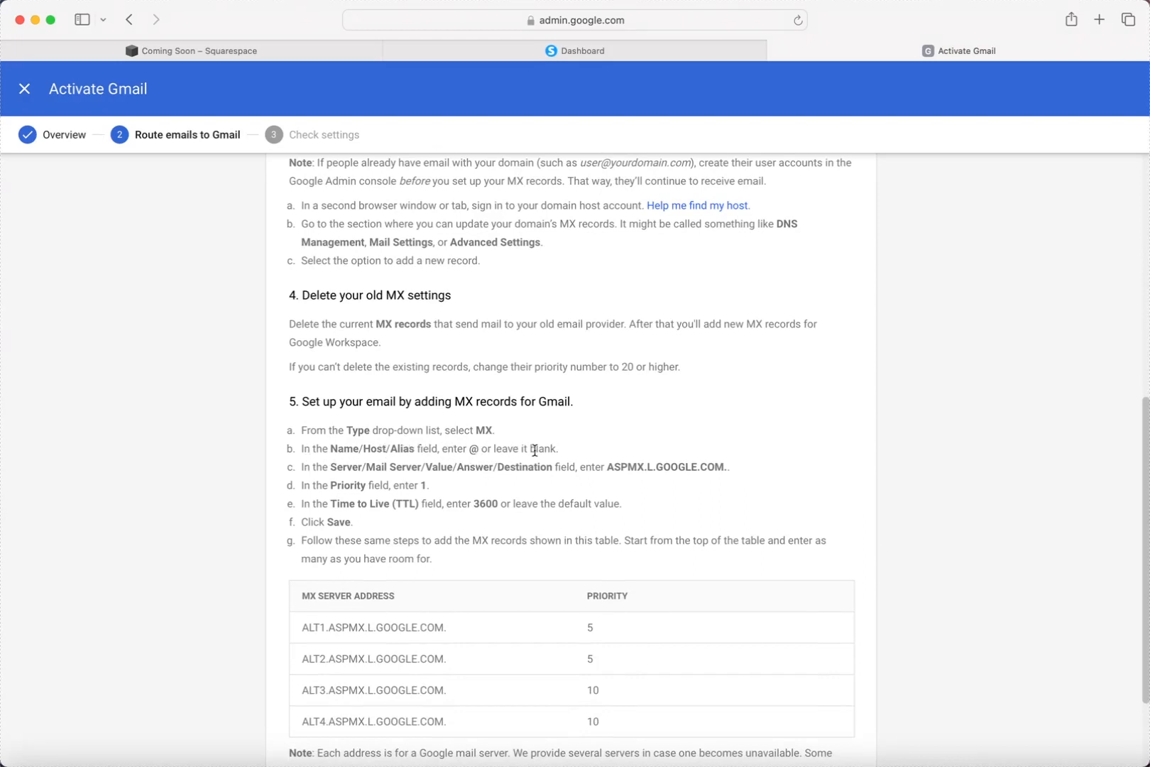
scroll(544, 449, "down", 1)
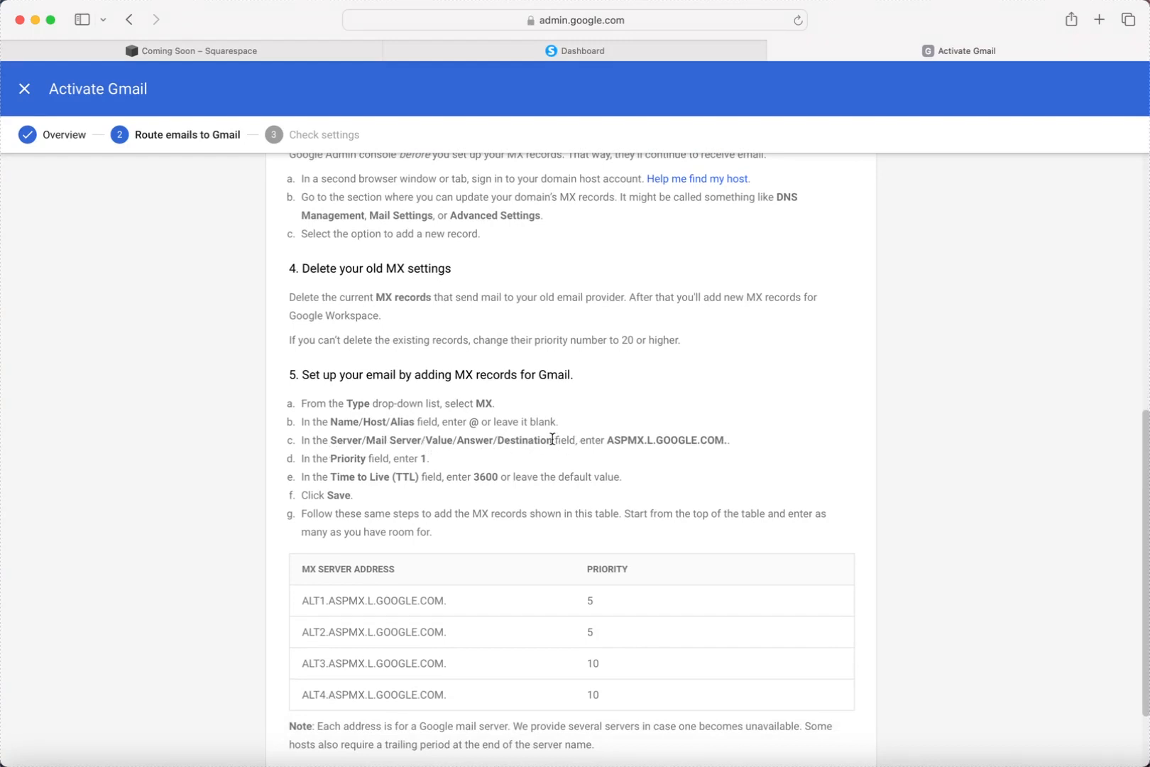
Highlight the step 5c mail server field and Google server address, then return to Squarespace DNS settings.
left_click_drag(553, 439, 332, 440)
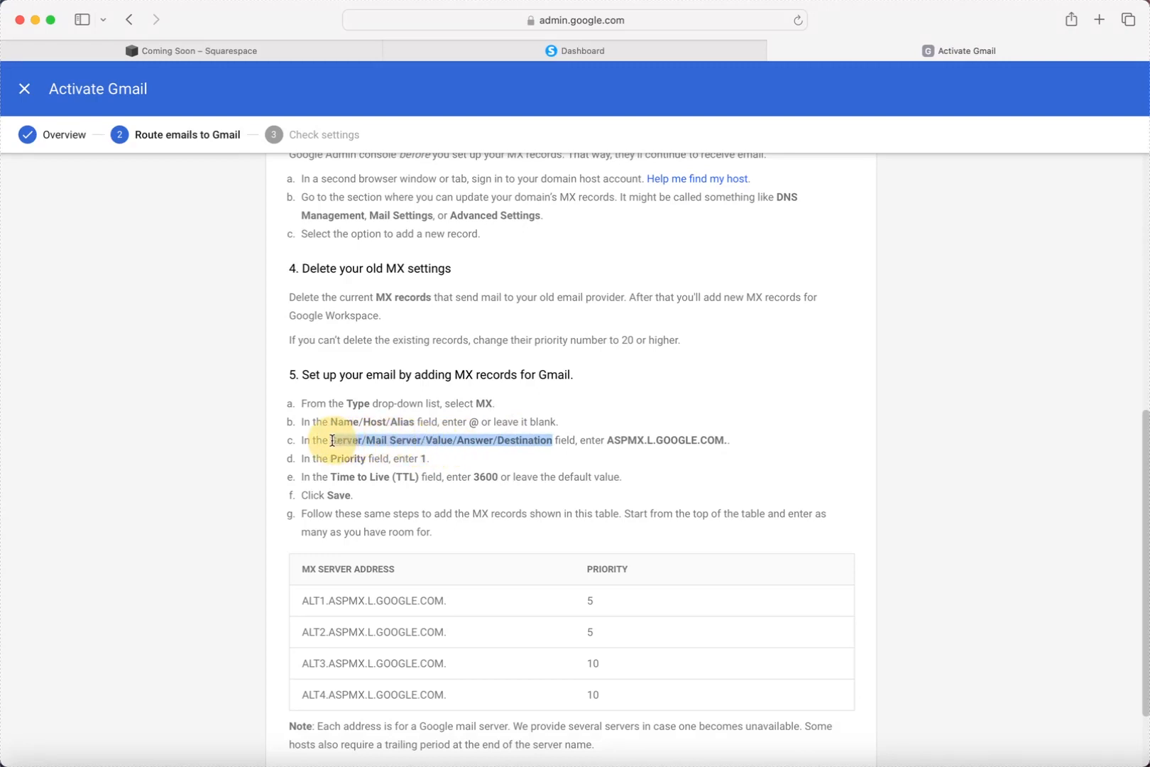
left_click(568, 439)
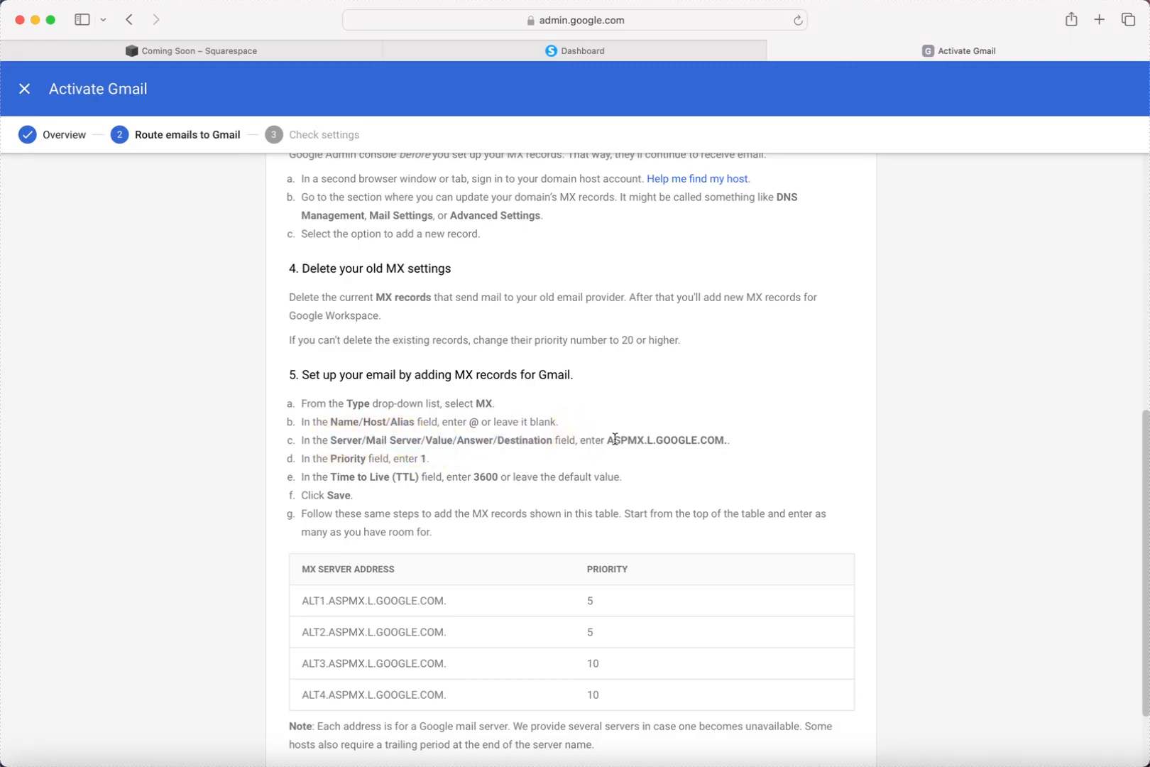
left_click_drag(608, 440, 716, 435)
scroll(556, 515, "down", 3)
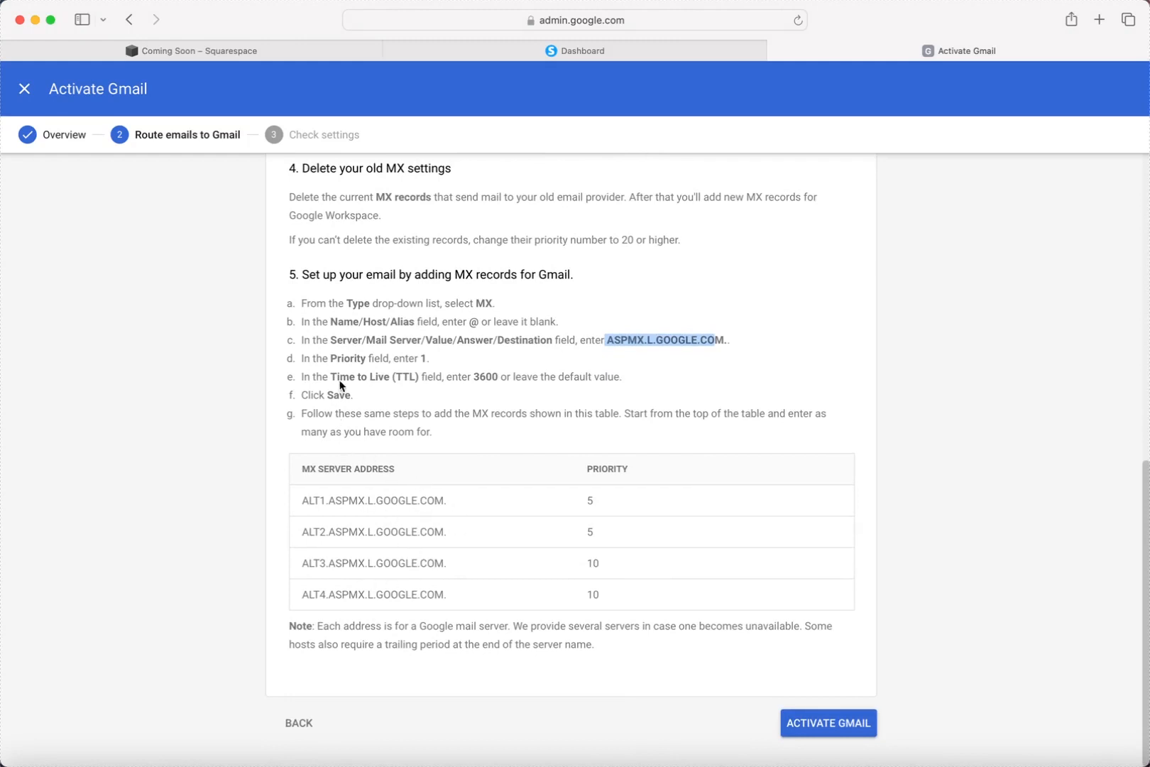
left_click(350, 360)
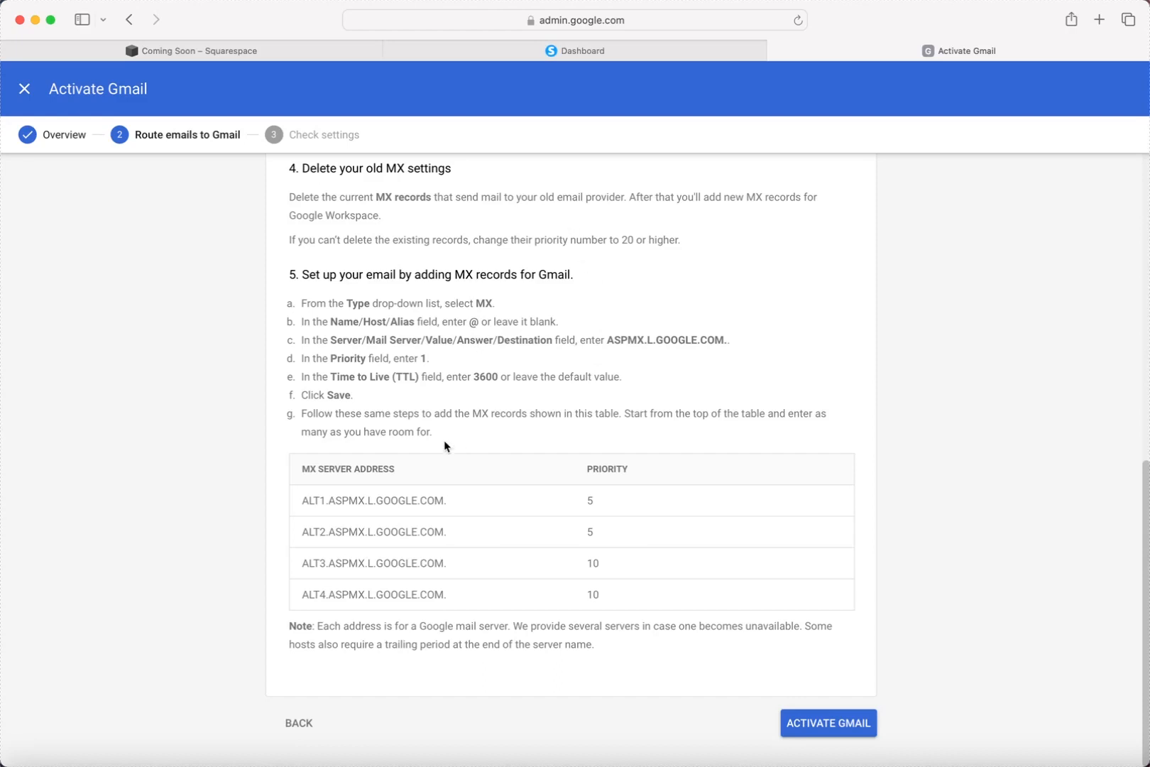
left_click(170, 51)
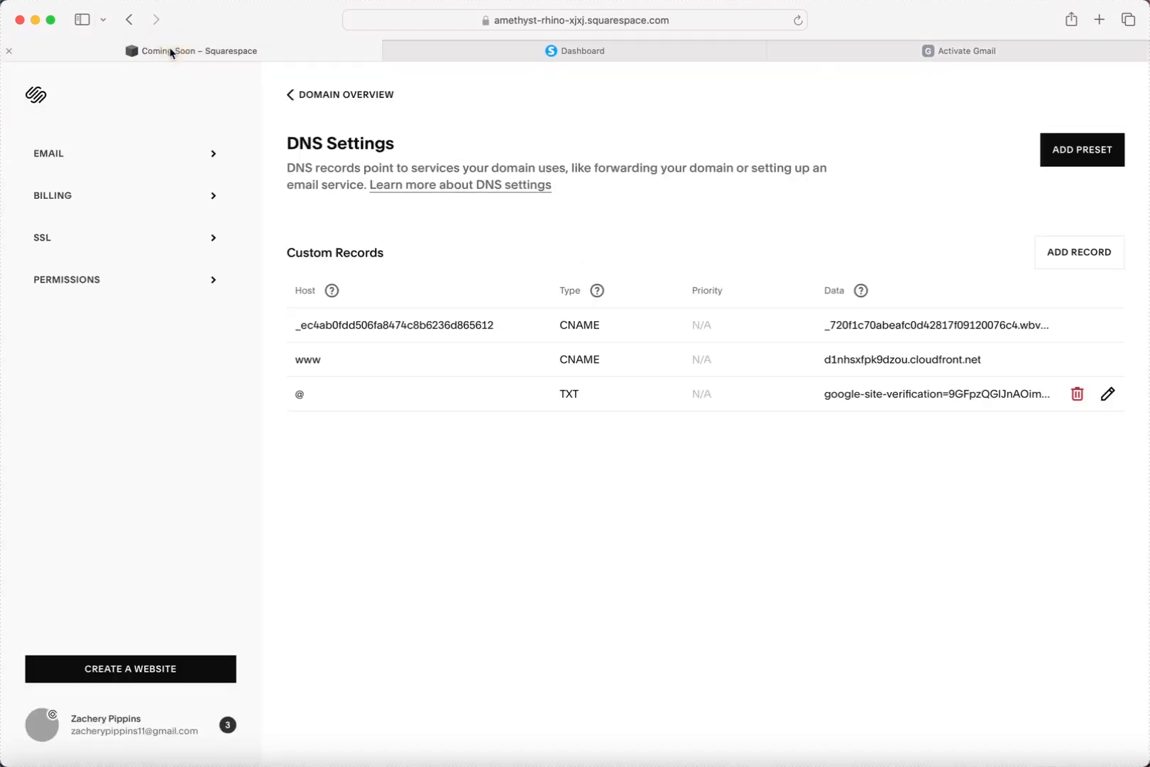
Add a new custom MX record with host @ and priority 5.
left_click(1046, 252)
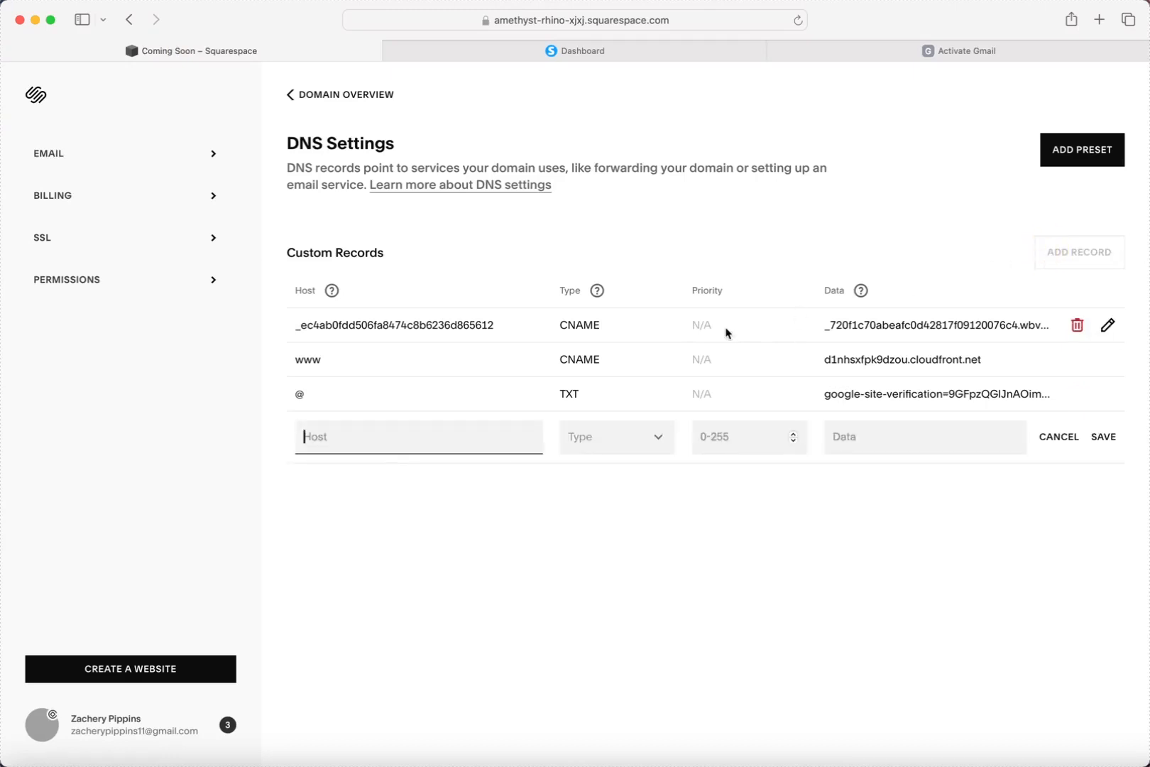
left_click(637, 441)
left_click(614, 551)
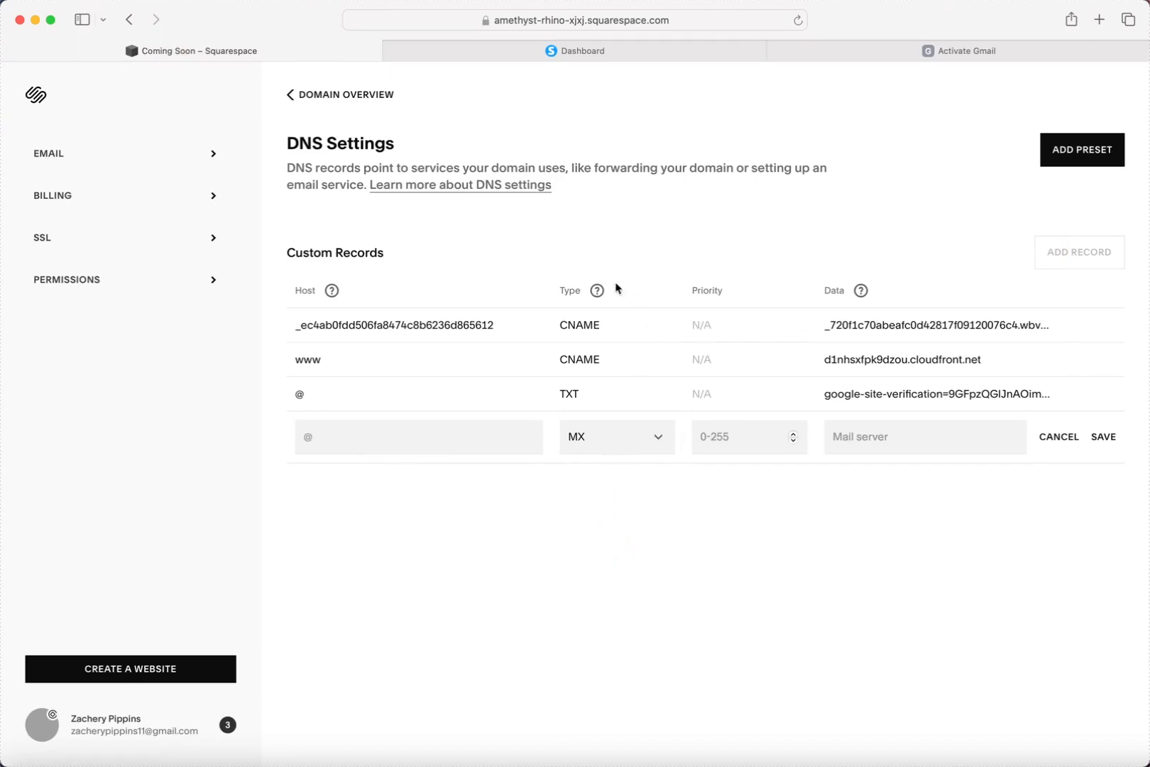
mouse_move(595, 292)
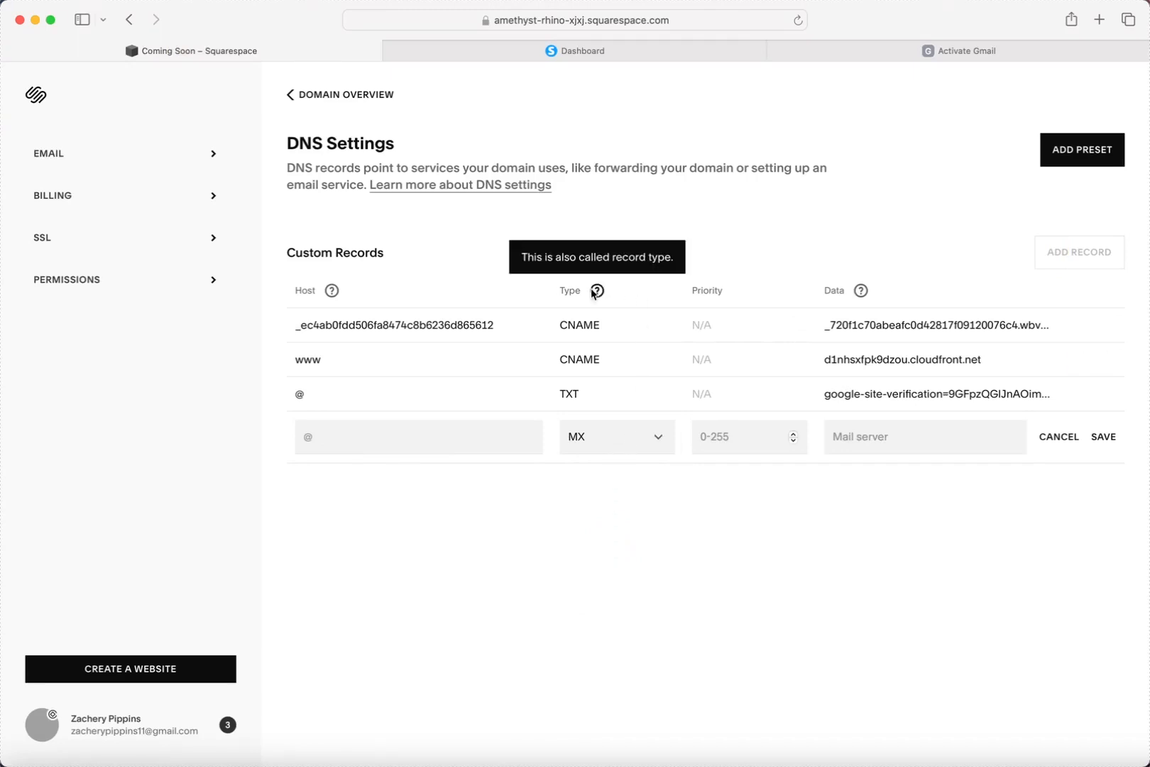
left_click(393, 436)
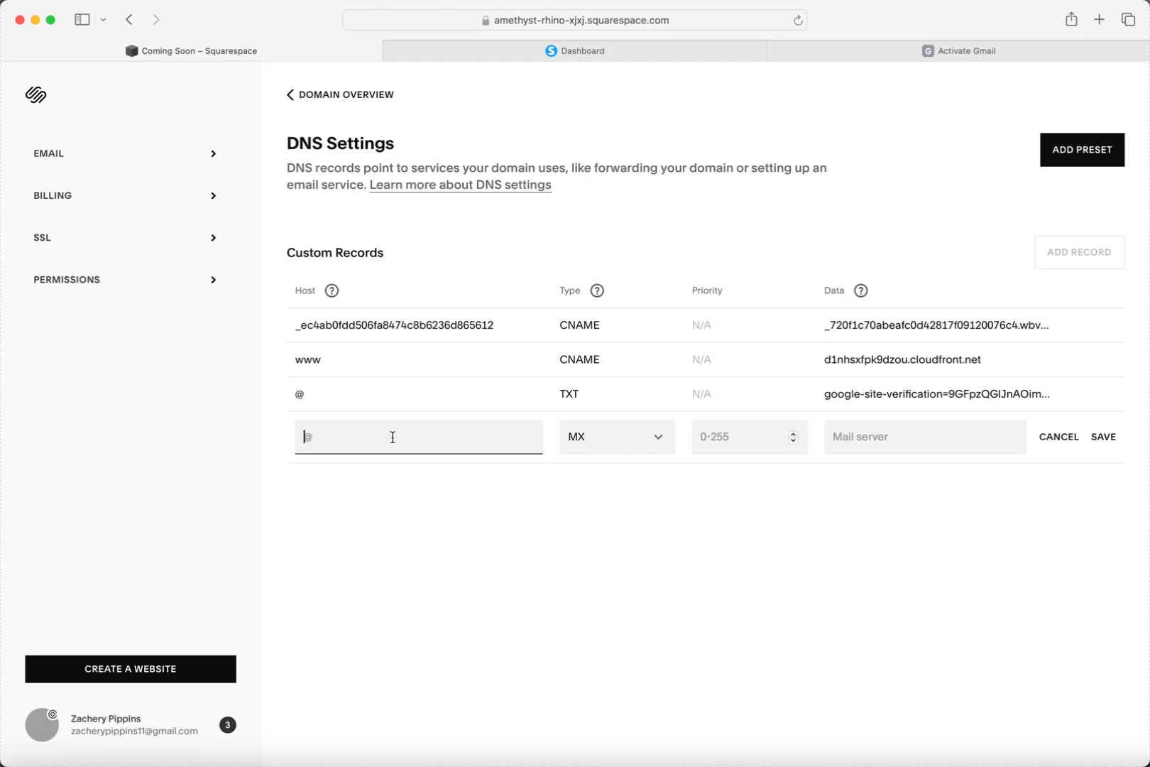
type("@")
left_click(793, 441)
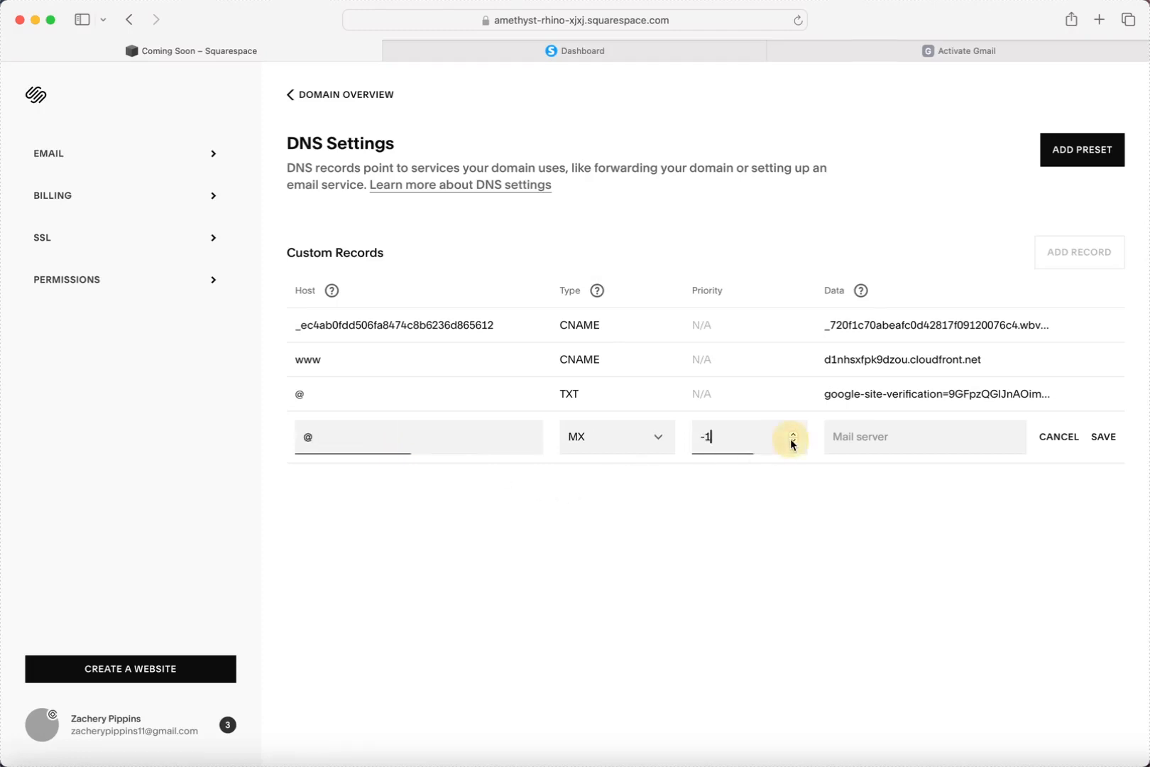
left_click(794, 434)
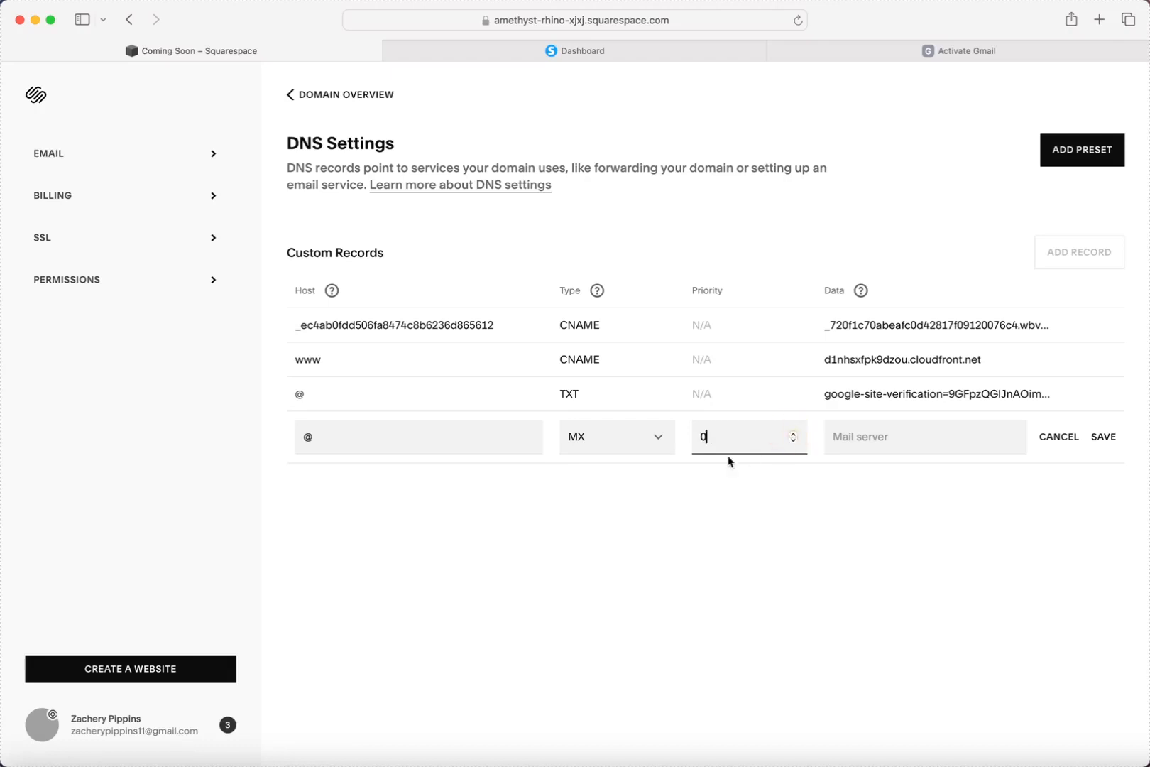
left_click(859, 57)
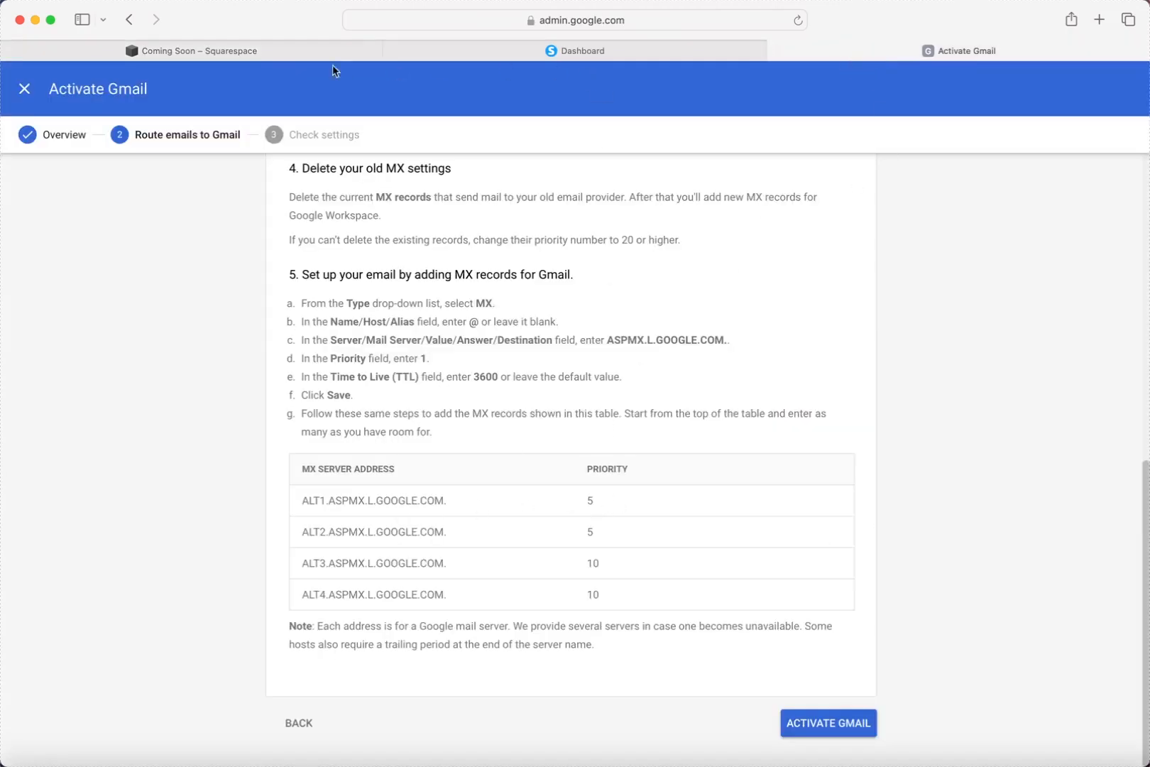
left_click(257, 45)
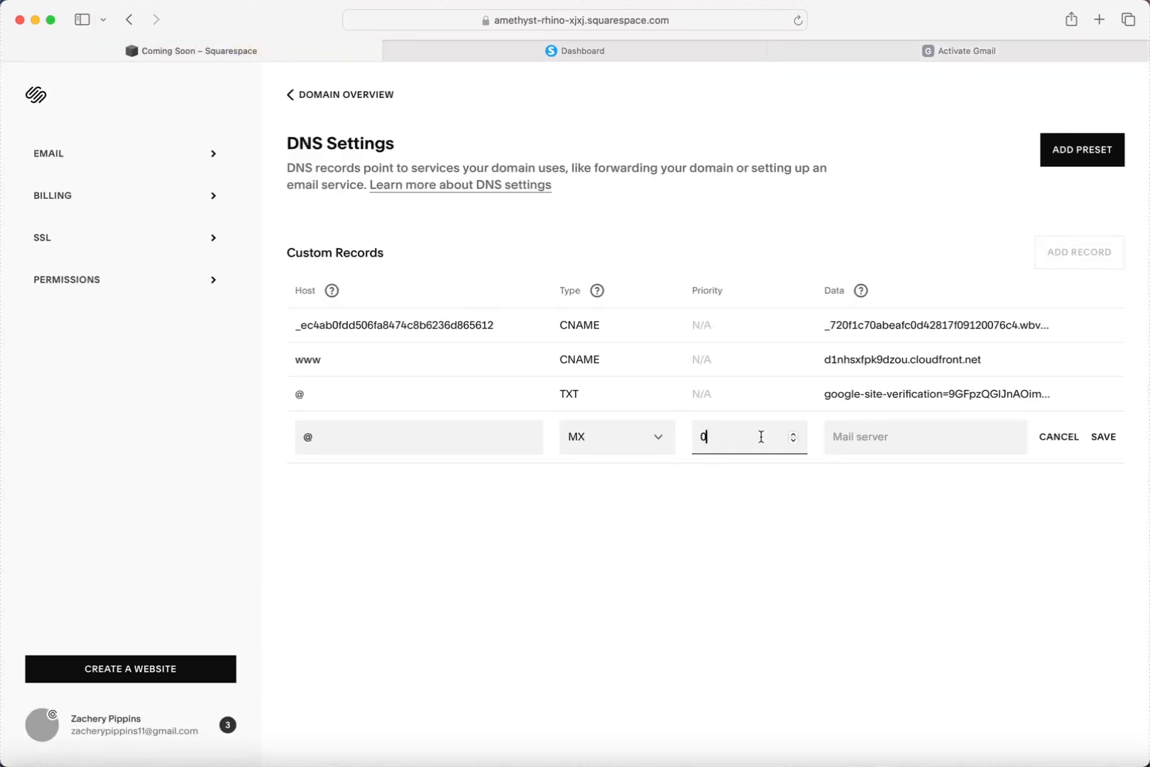
key("BackSpace")
type("5")
Paste ALT1.ASPMX.L.GOOGLE.COM as the mail server, remove the trailing period, and save.
left_click(860, 435)
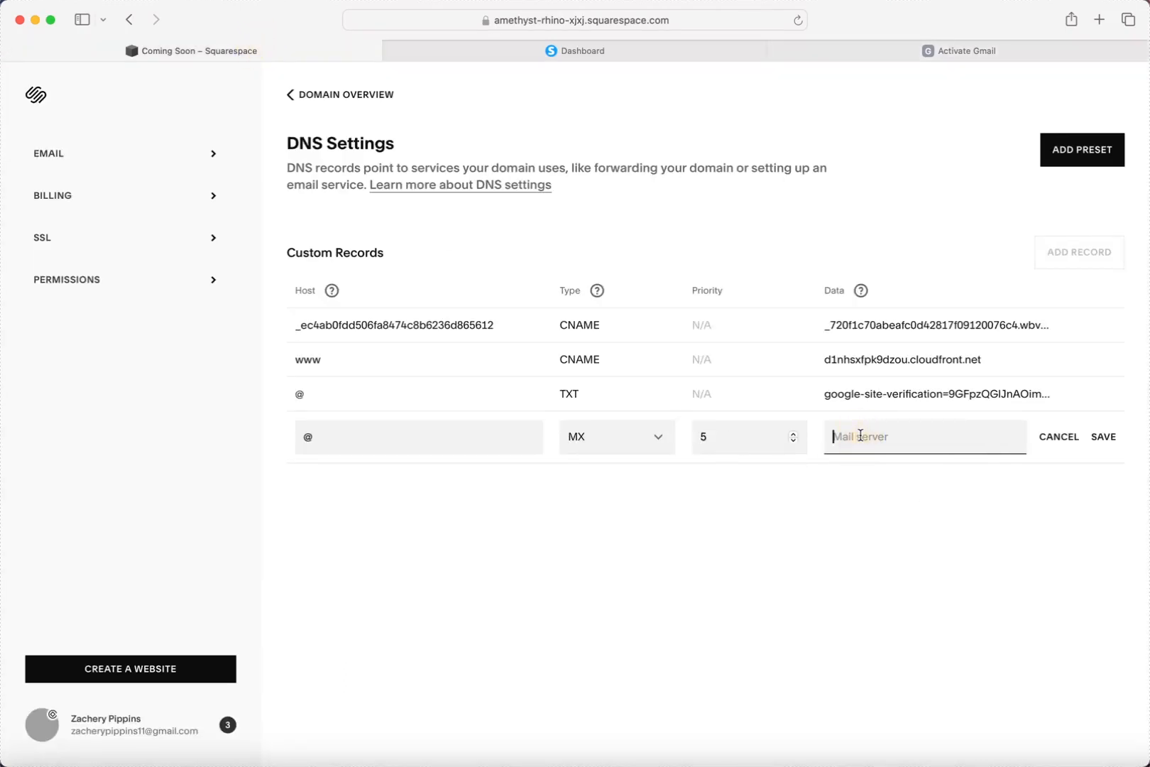
left_click(872, 51)
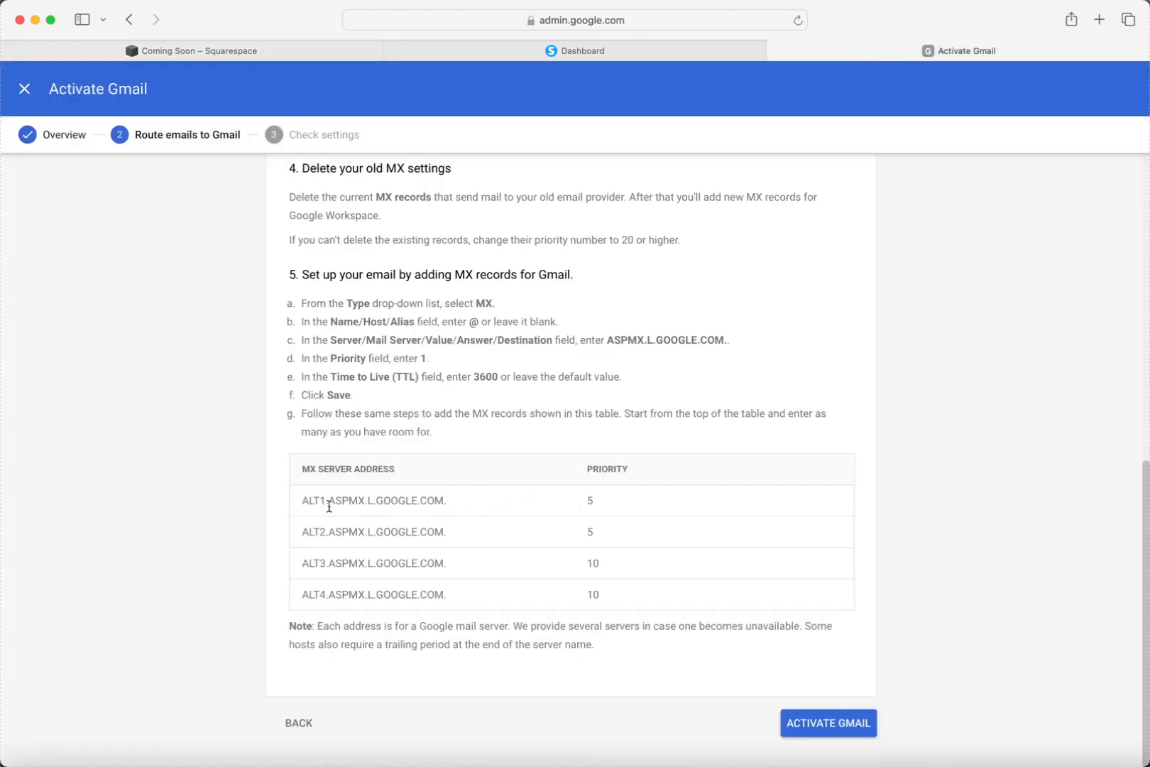
left_click_drag(302, 500, 445, 510)
key("super+c")
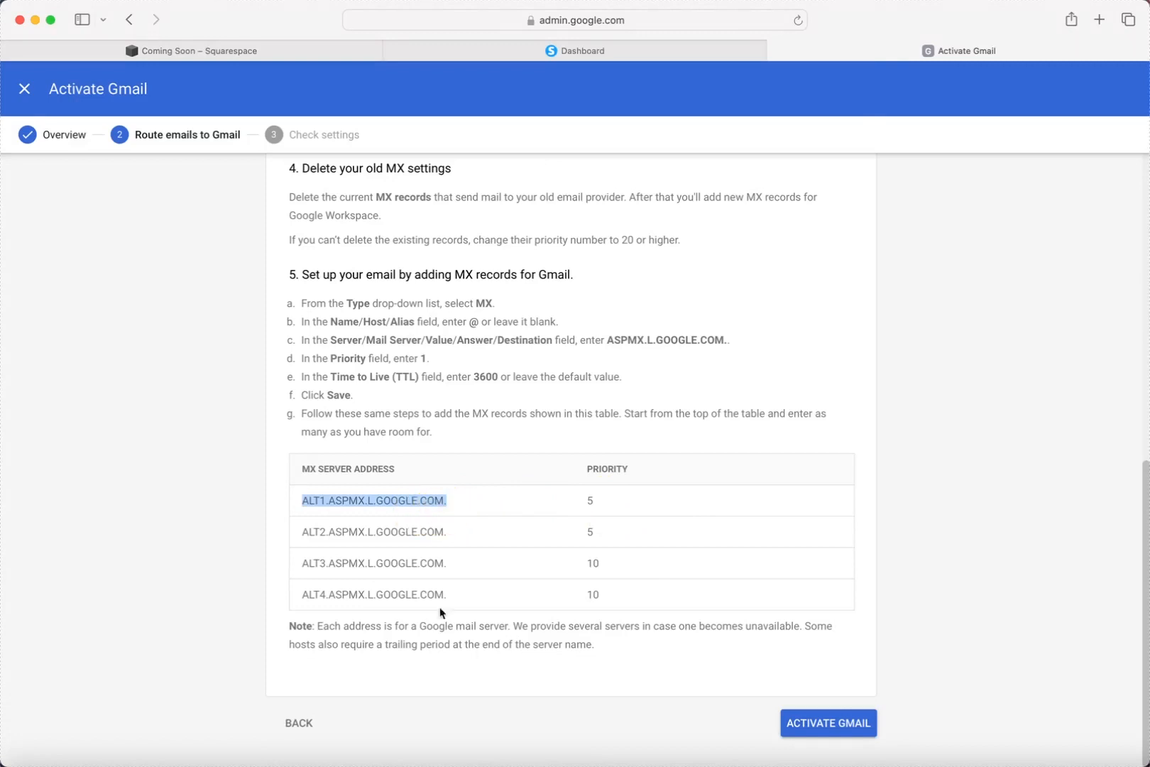
left_click(186, 51)
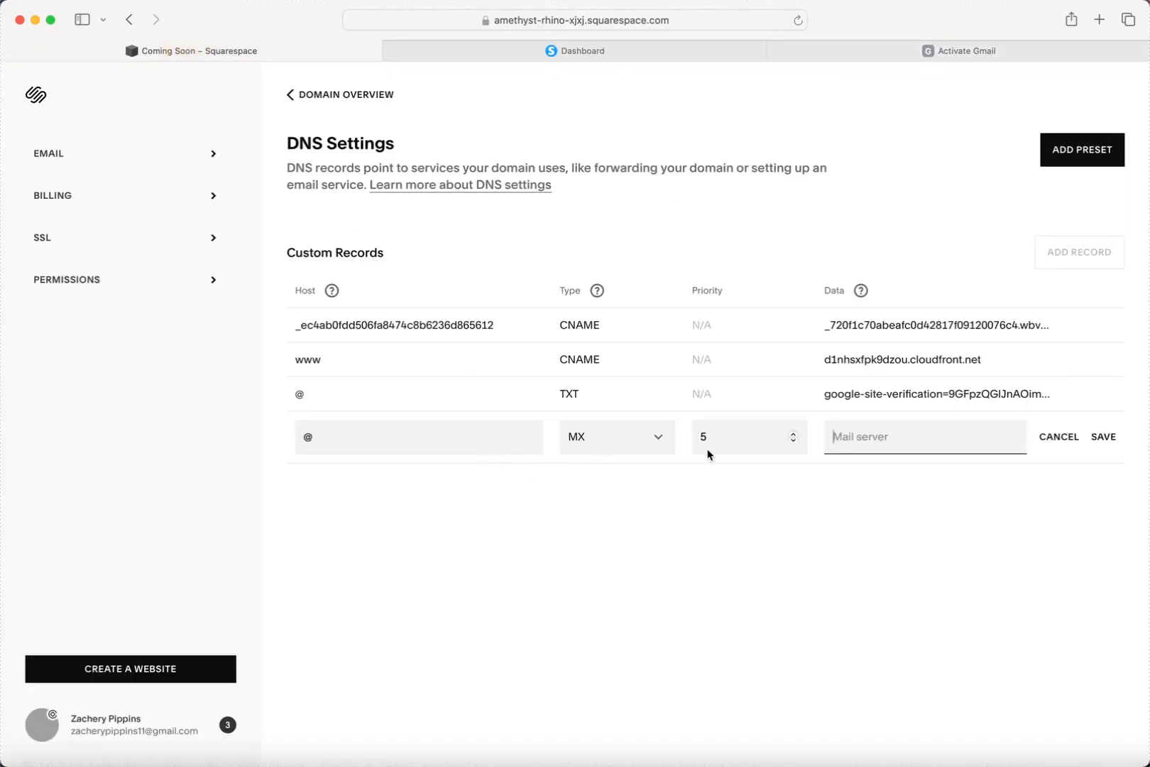
key("super+v")
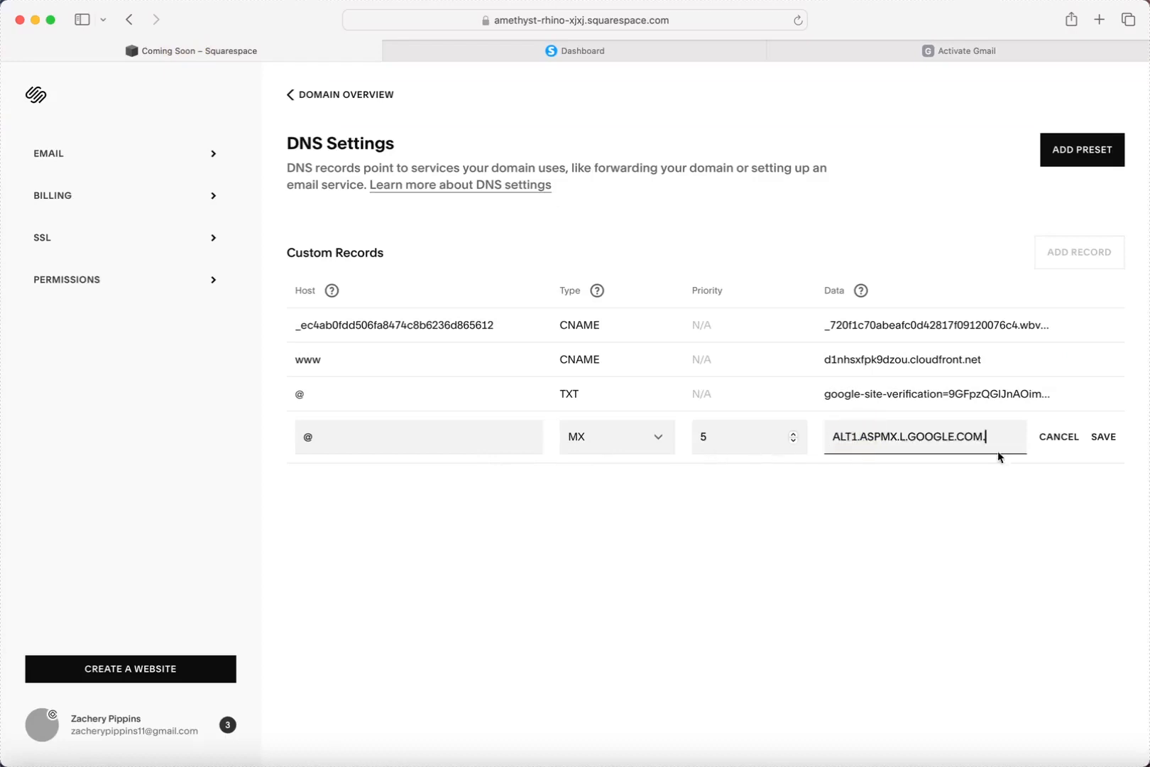
left_click(1103, 437)
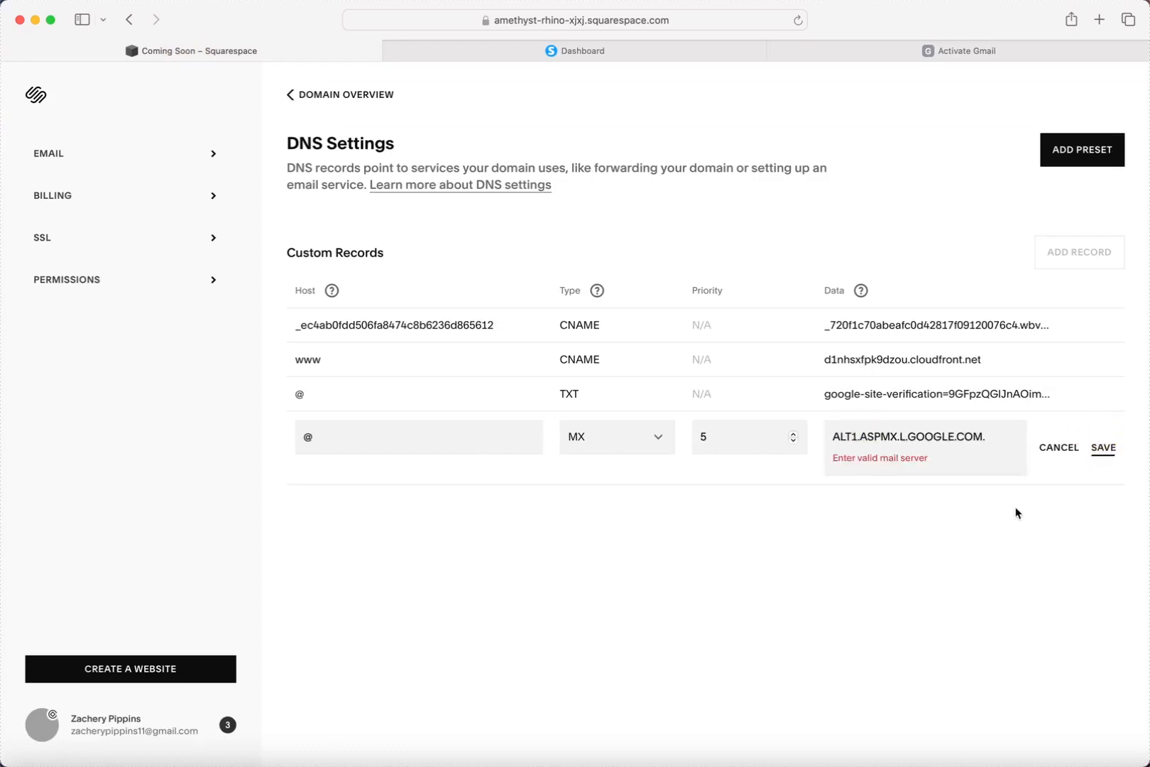
left_click(1012, 429)
key("BackSpace")
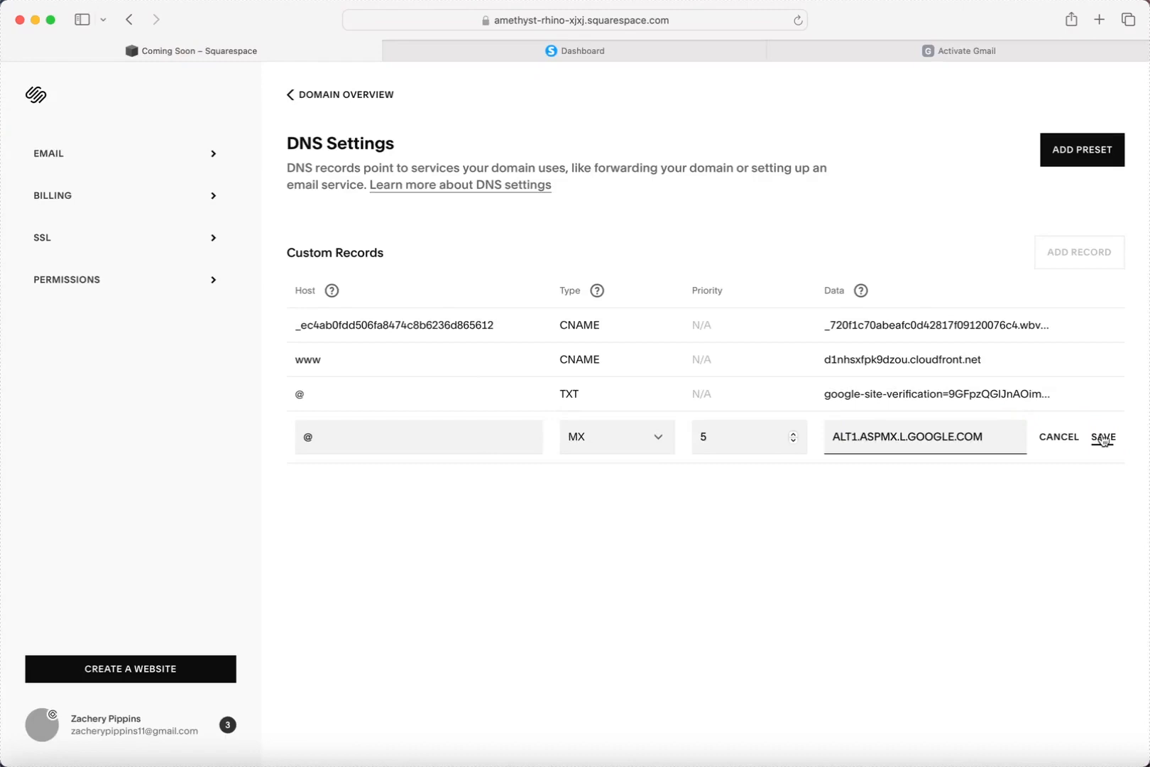
left_click(1102, 436)
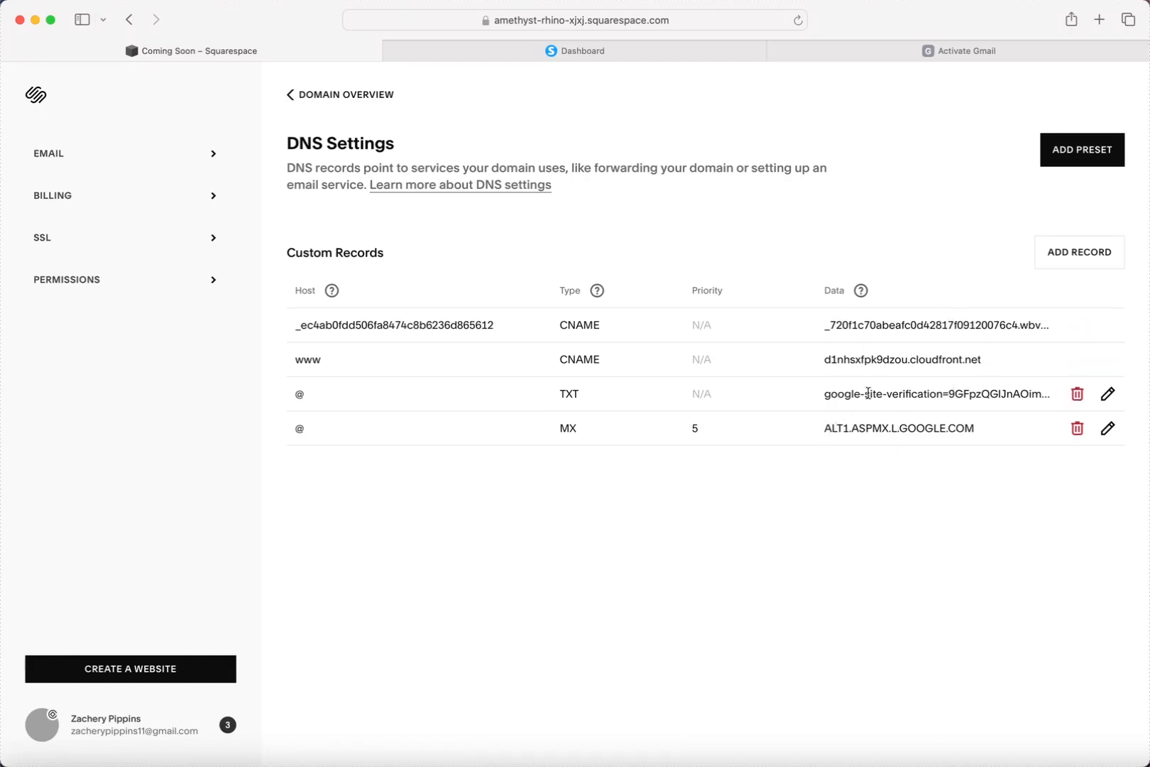
Copy the ALT2.ASPMX.L.GOOGLE.COM server address from Google's MX instructions.
left_click(958, 54)
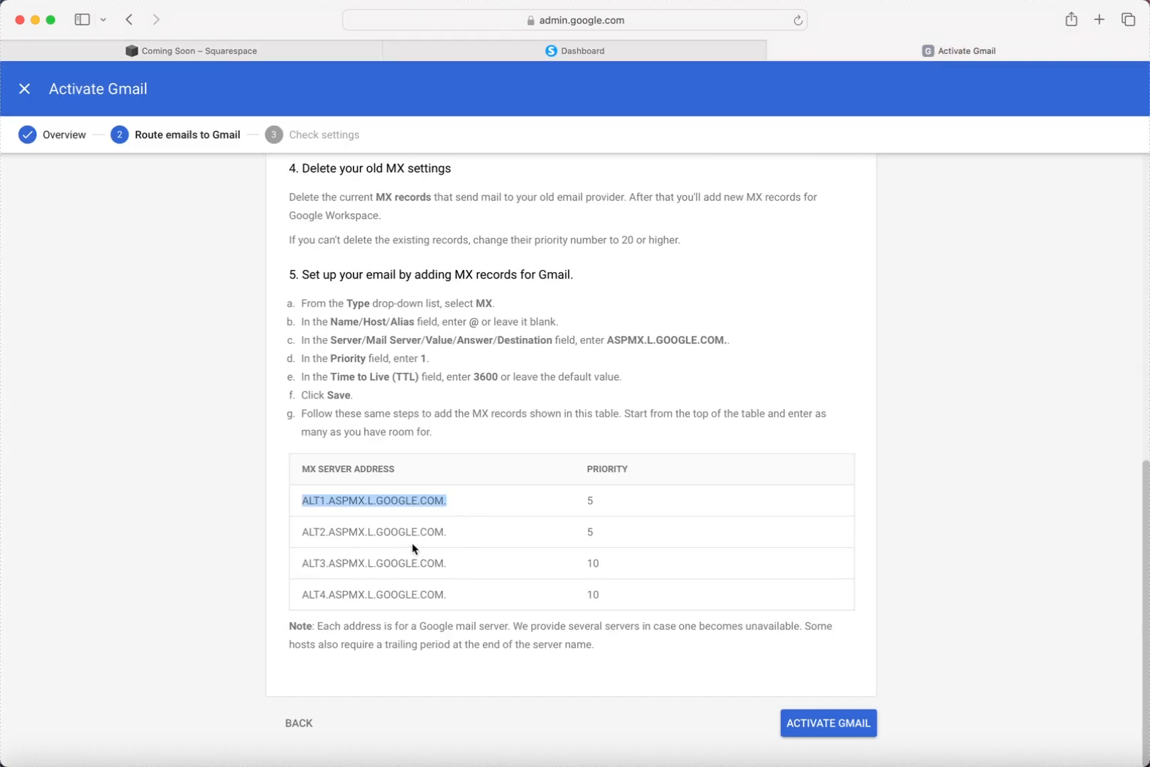
scroll(426, 525, "up", 1)
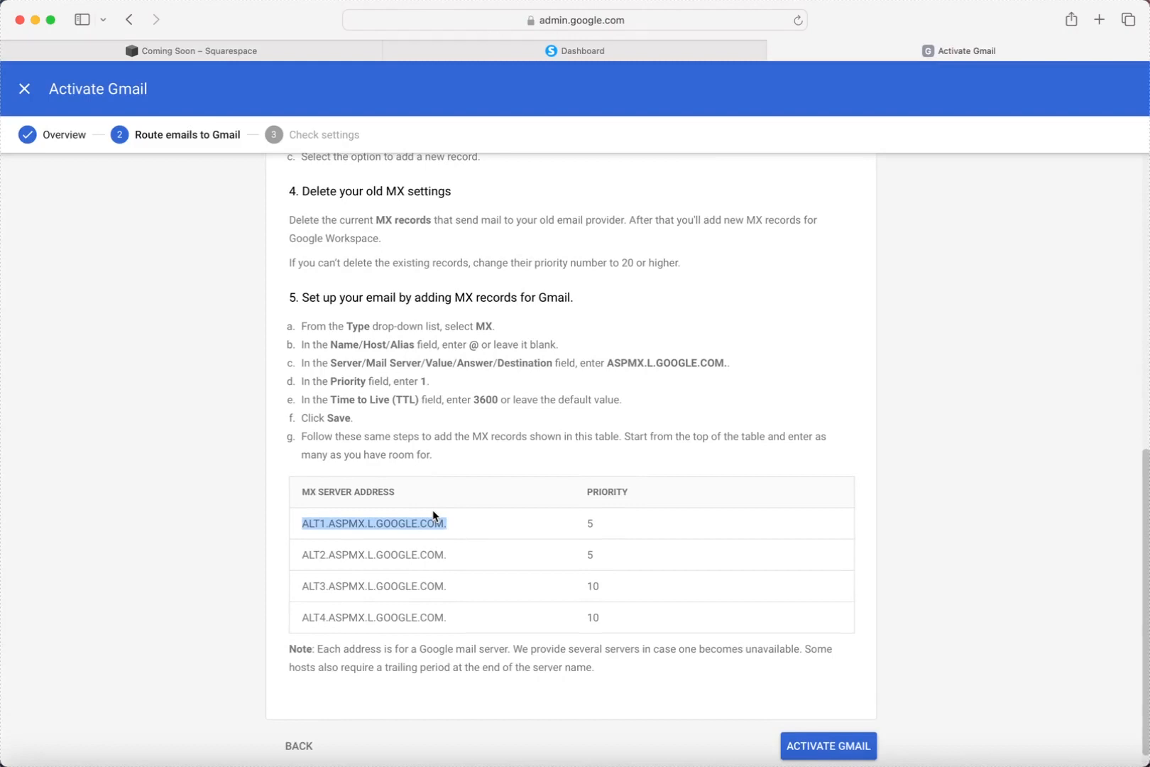
scroll(452, 536, "down", 1)
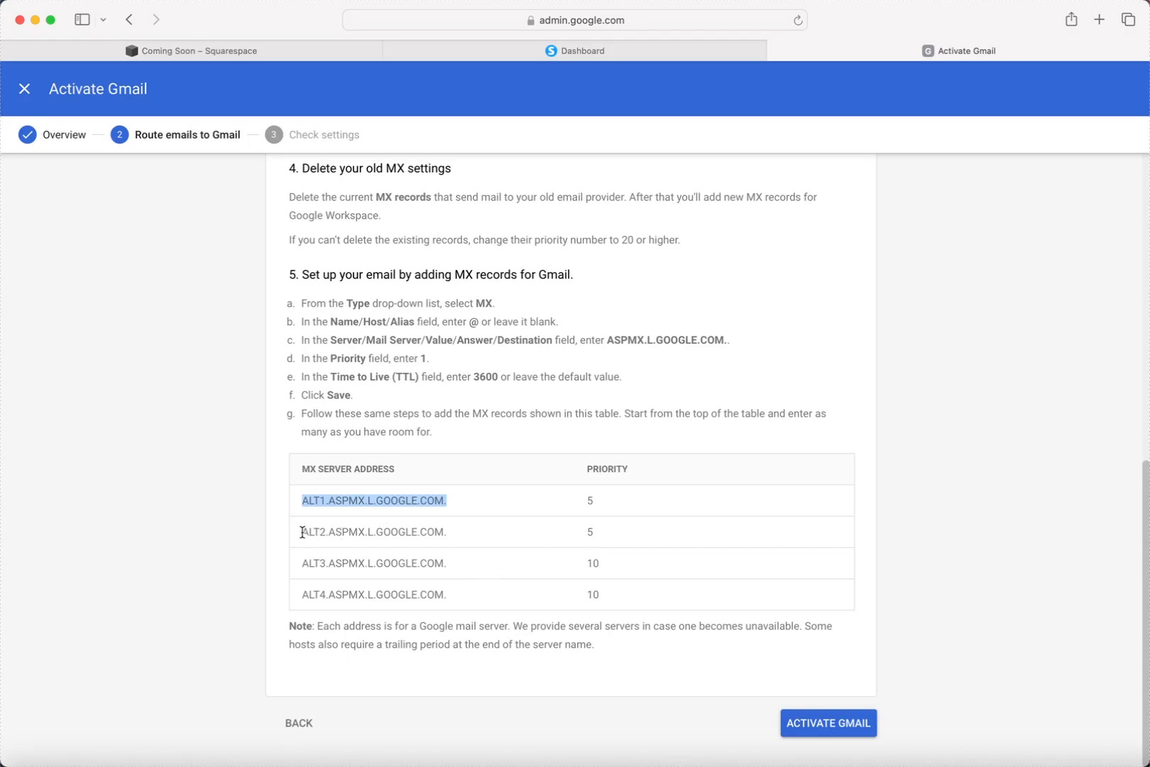
left_click_drag(303, 531, 437, 533)
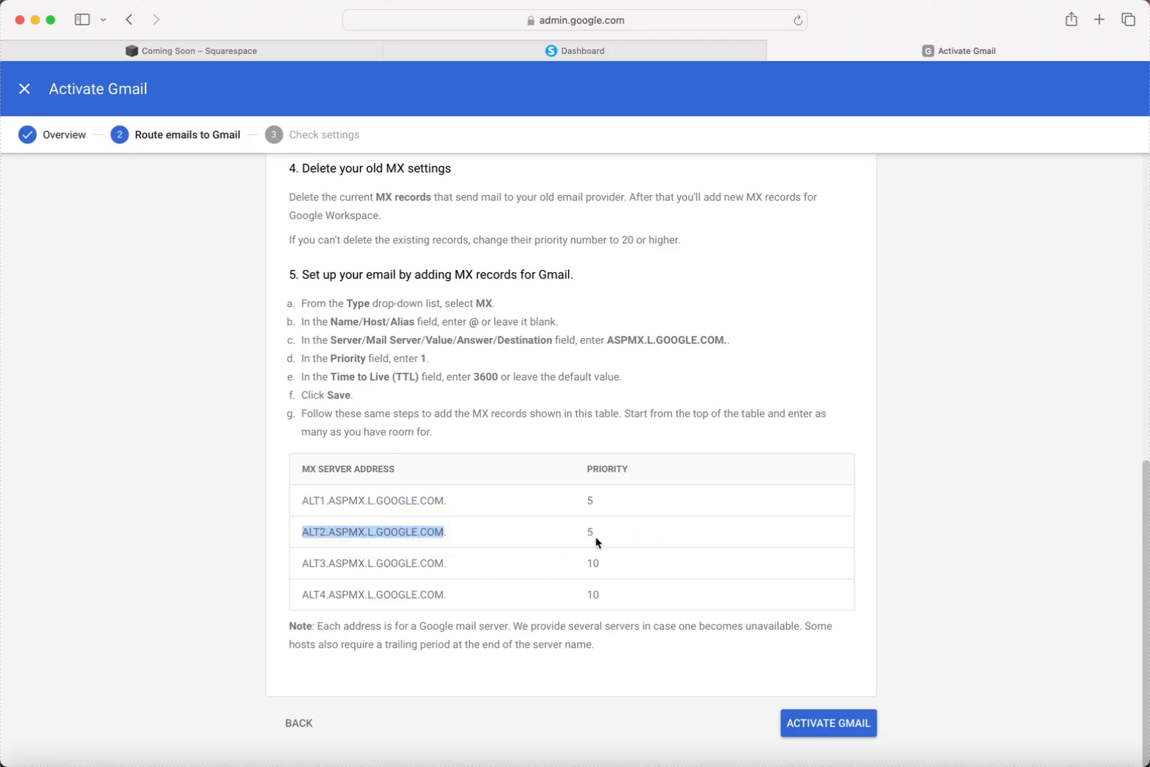
left_click(227, 51)
Add and save an MX record: host @, priority 5, mail server ALT2.ASPMX.L.GOOGLE.COM.
left_click(1066, 259)
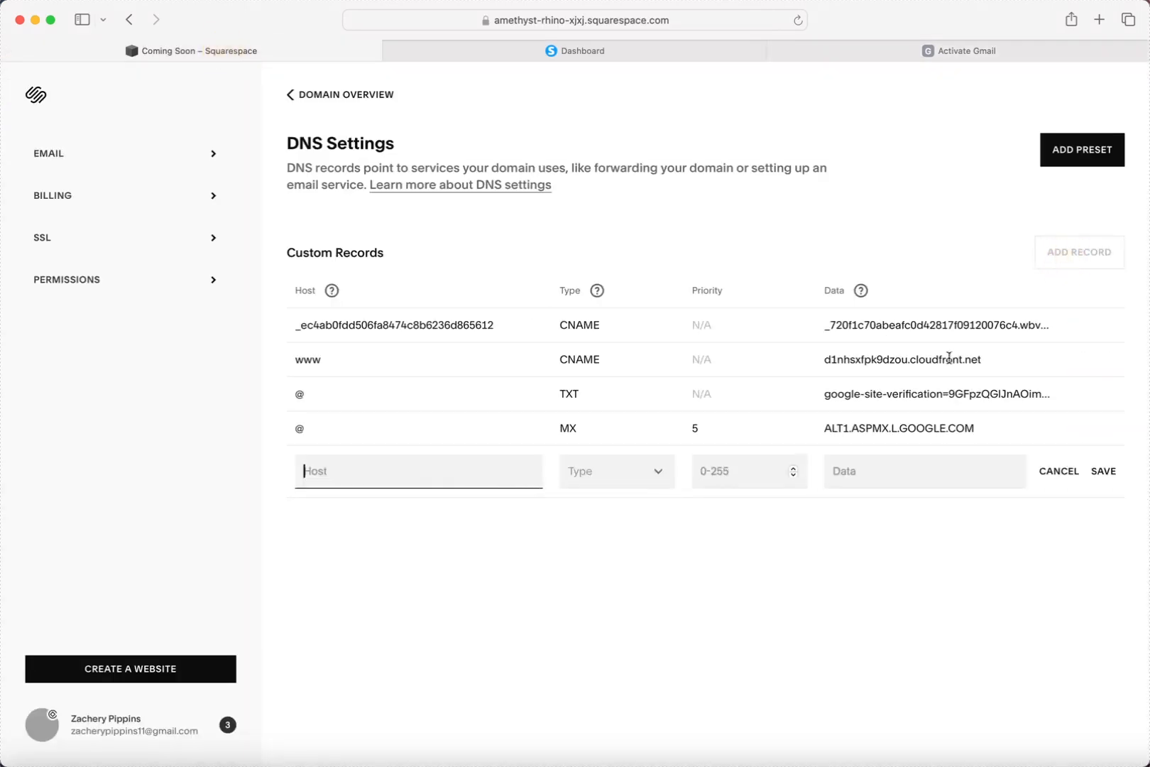
left_click(647, 481)
left_click(615, 572)
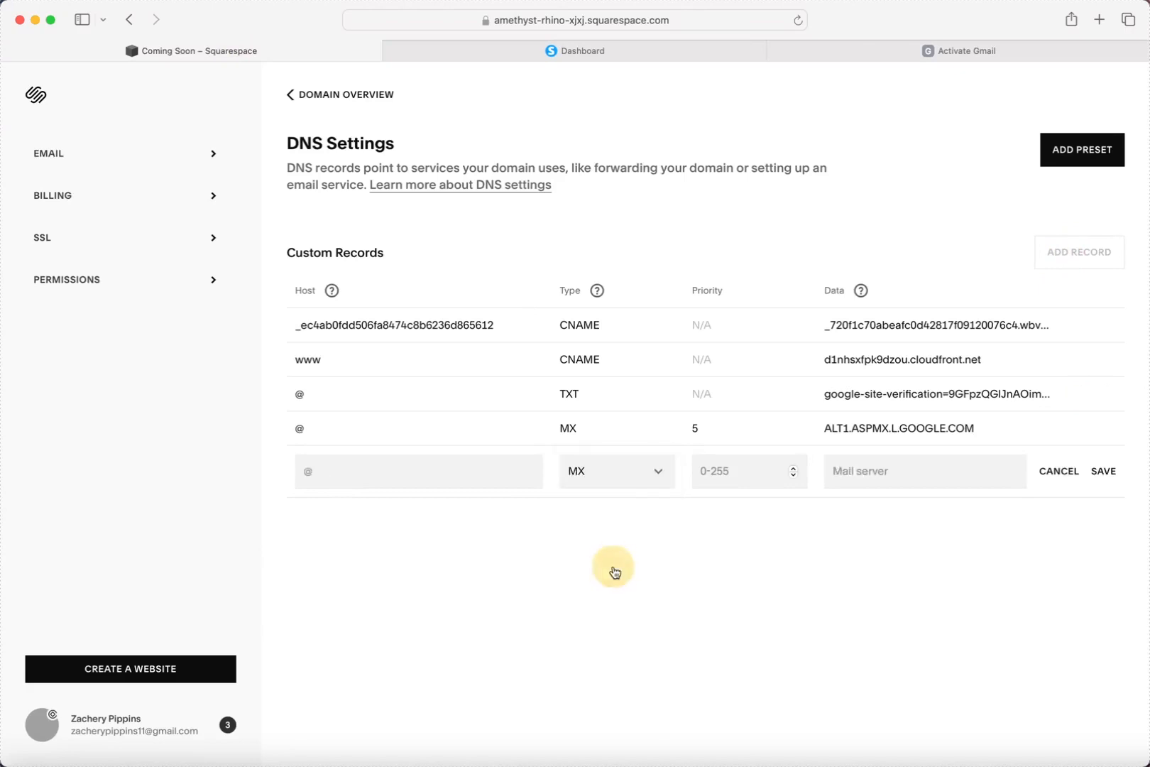
left_click(433, 478)
type("@")
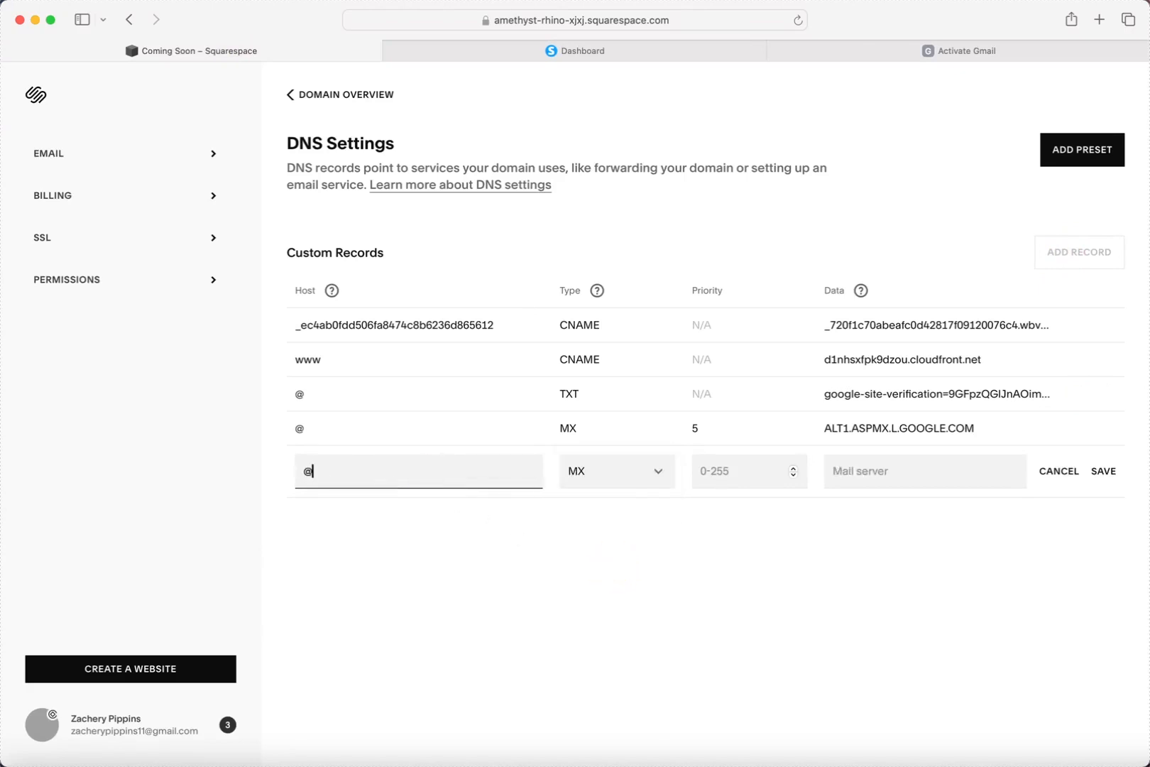
left_click(739, 472)
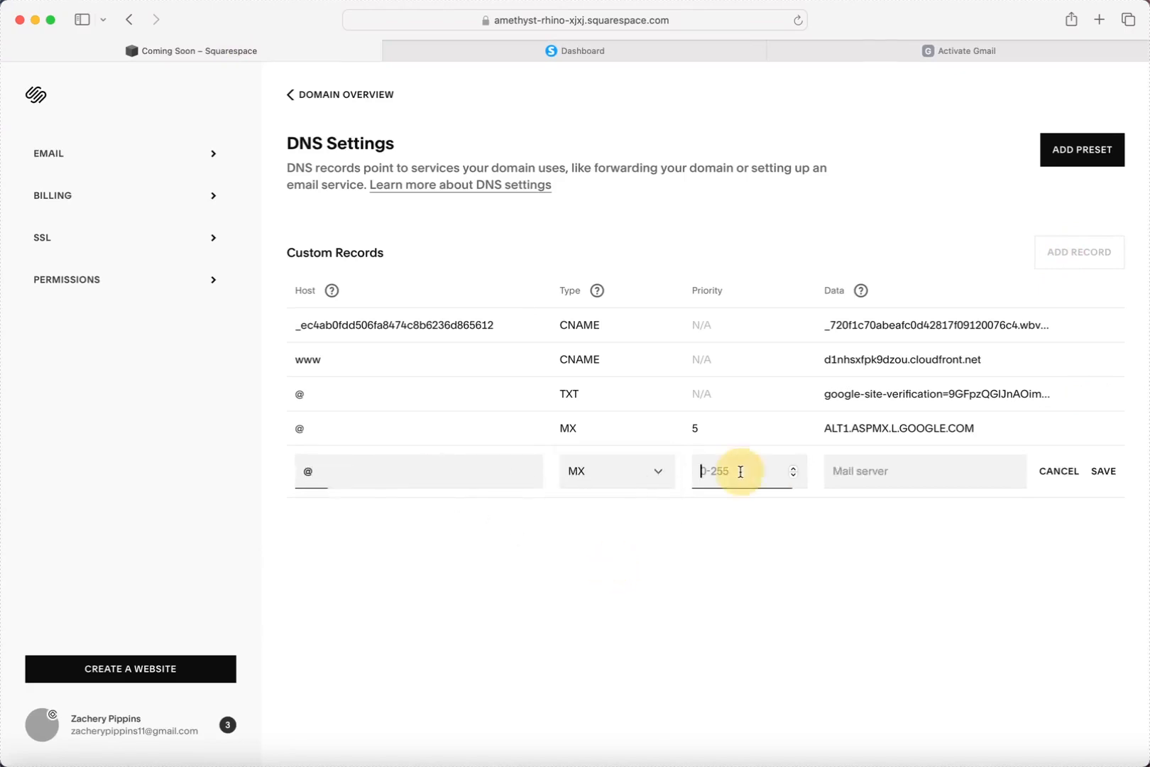
type("5")
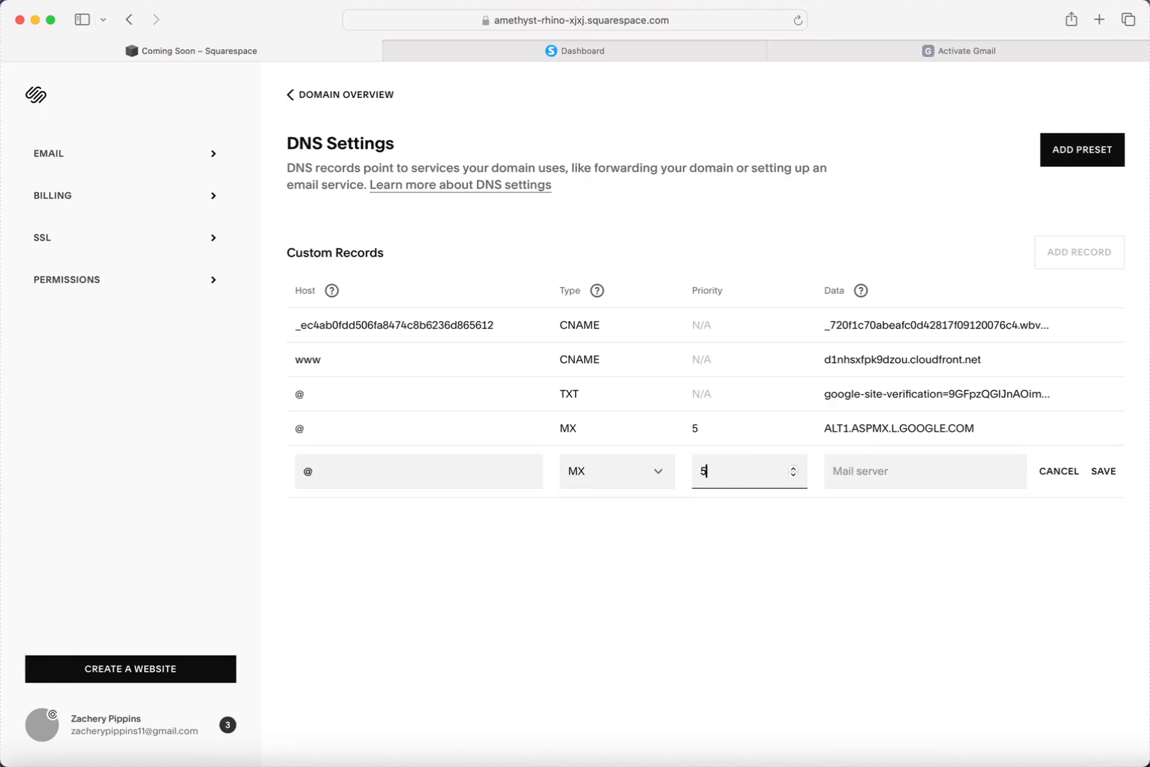
left_click(864, 470)
type("ALT2.ASPMX.L.GOOGLE.COM")
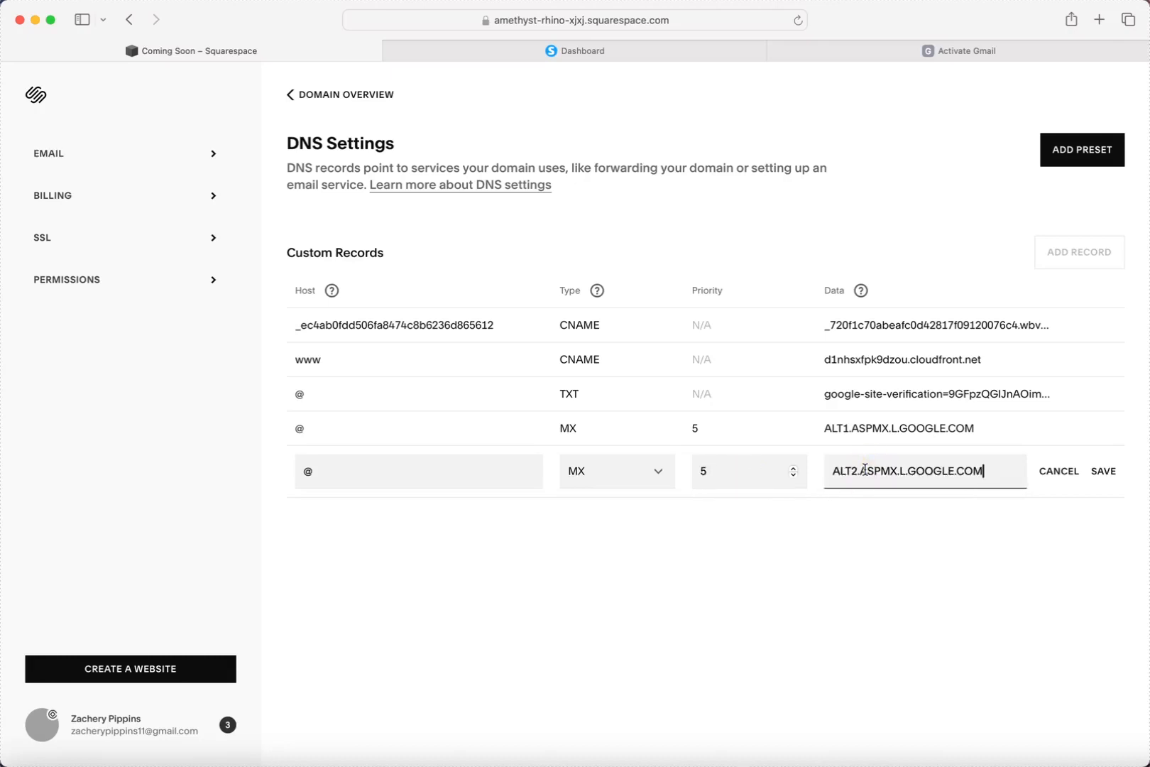
left_click(1103, 471)
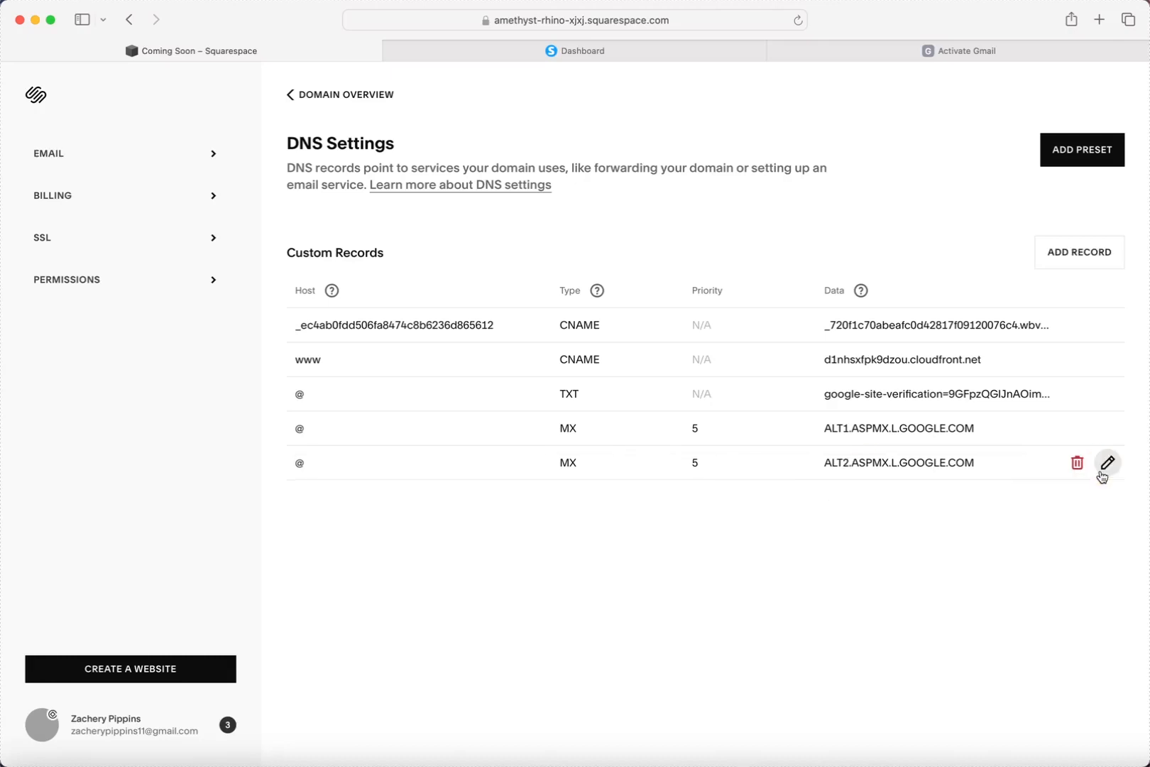
Copy the ALT3.ASPMX.L.GOOGLE.COM address and note its priority 10 from Google's instructions.
left_click(927, 50)
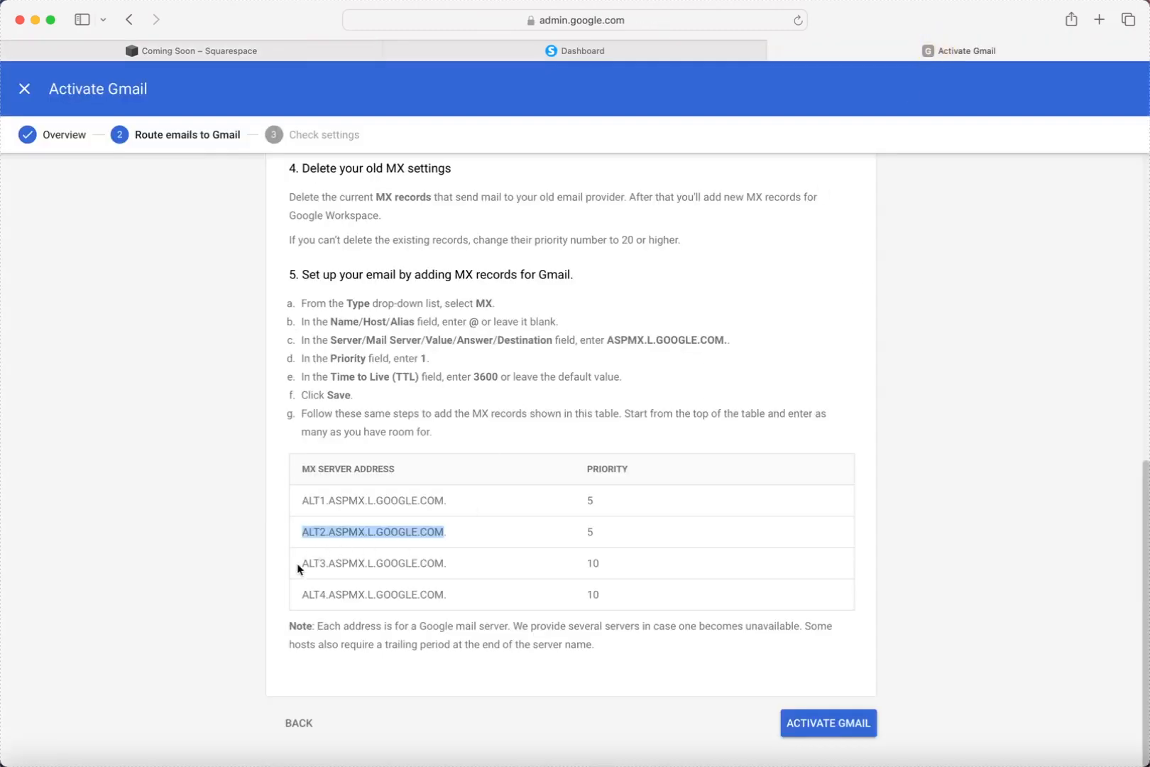
left_click_drag(299, 566, 445, 566)
key("super+c")
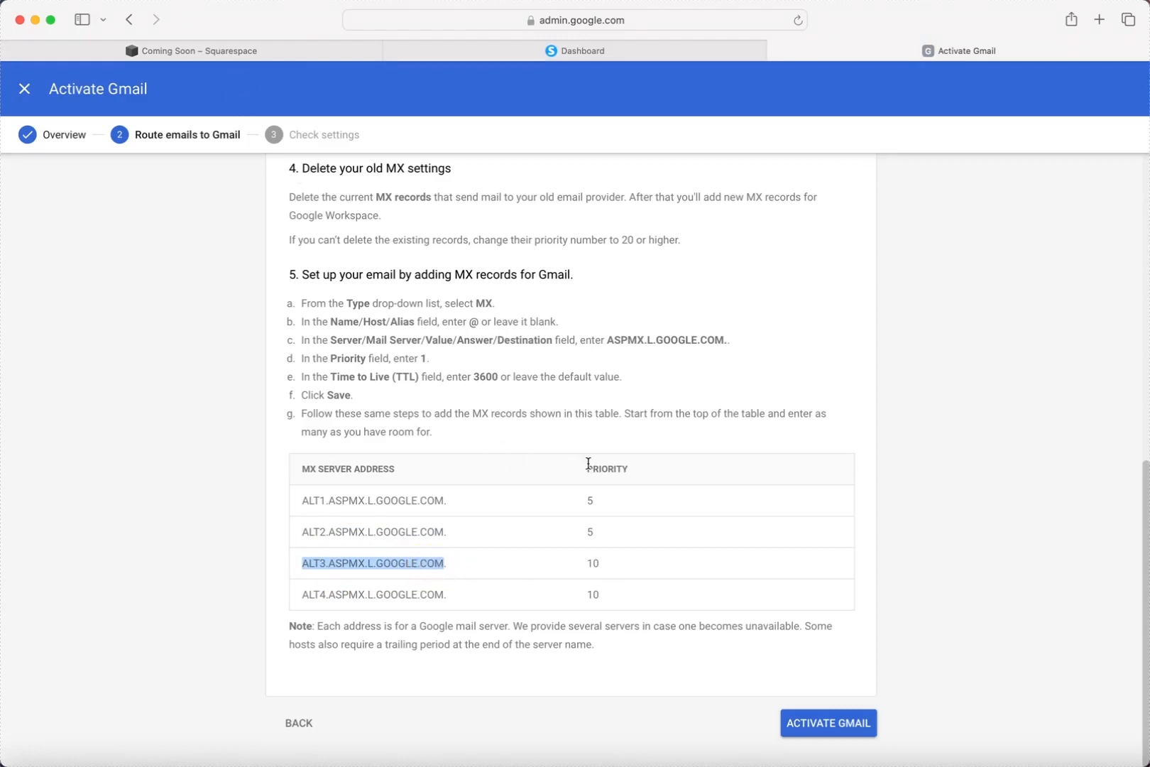
double_click(582, 563)
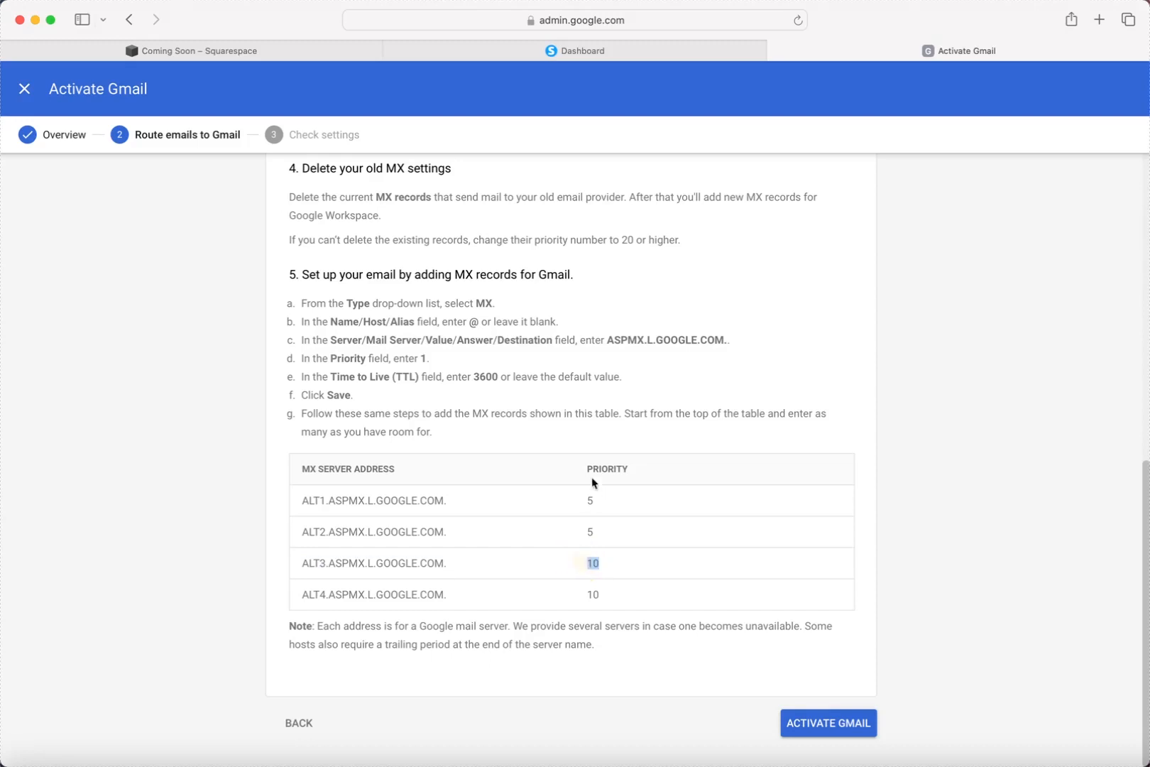
left_click(295, 48)
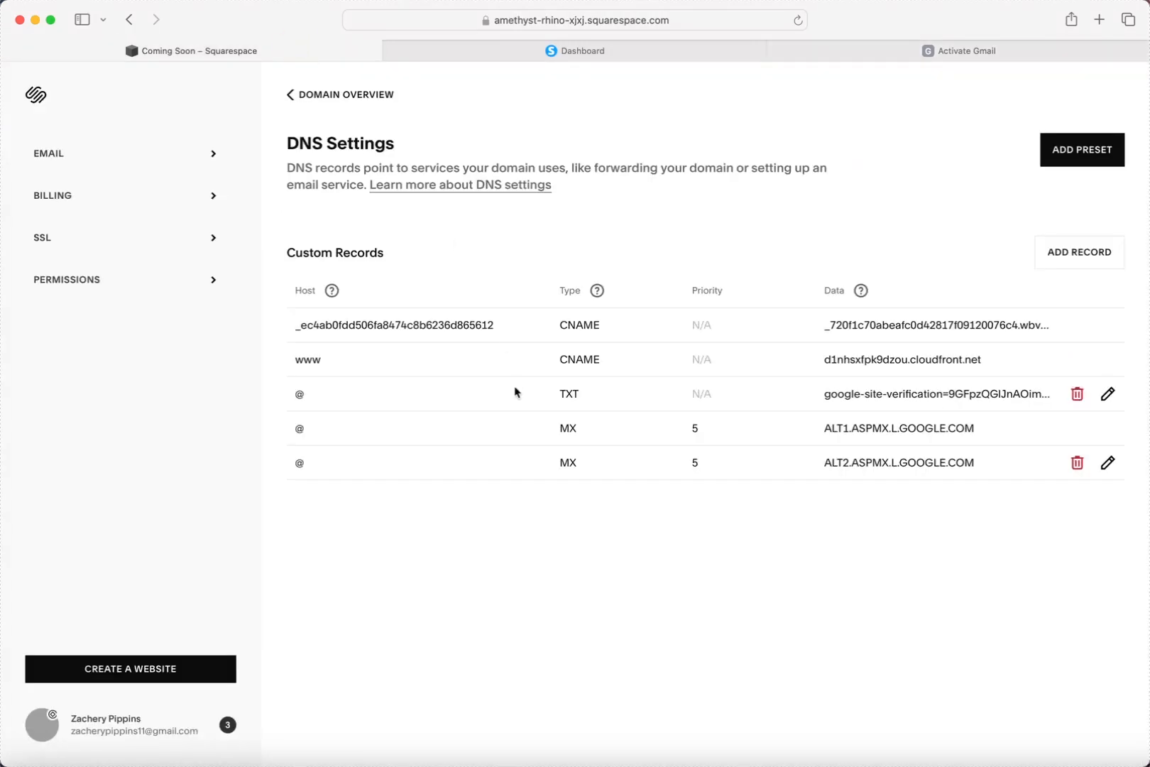
Add and save an MX record: host @, priority 10, mail server ALT3.ASPMX.L.GOOGLE.COM.
left_click(1092, 260)
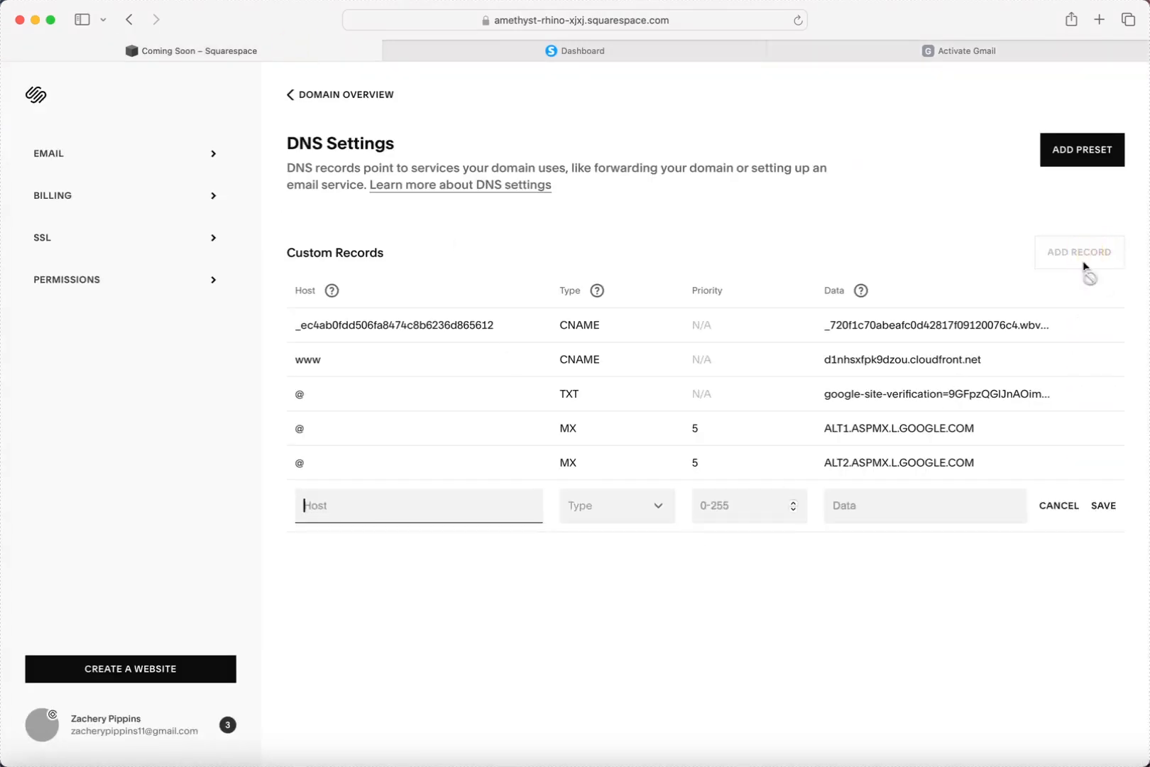
left_click(657, 507)
left_click(596, 615)
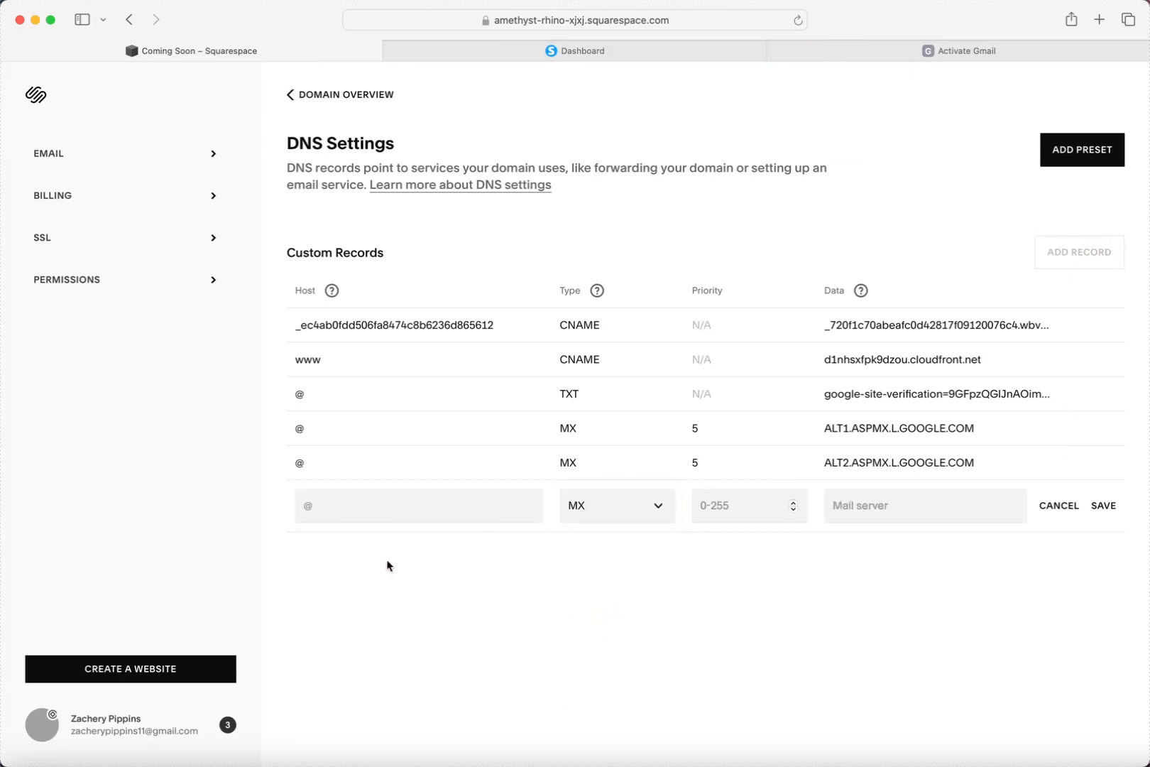
left_click(351, 505)
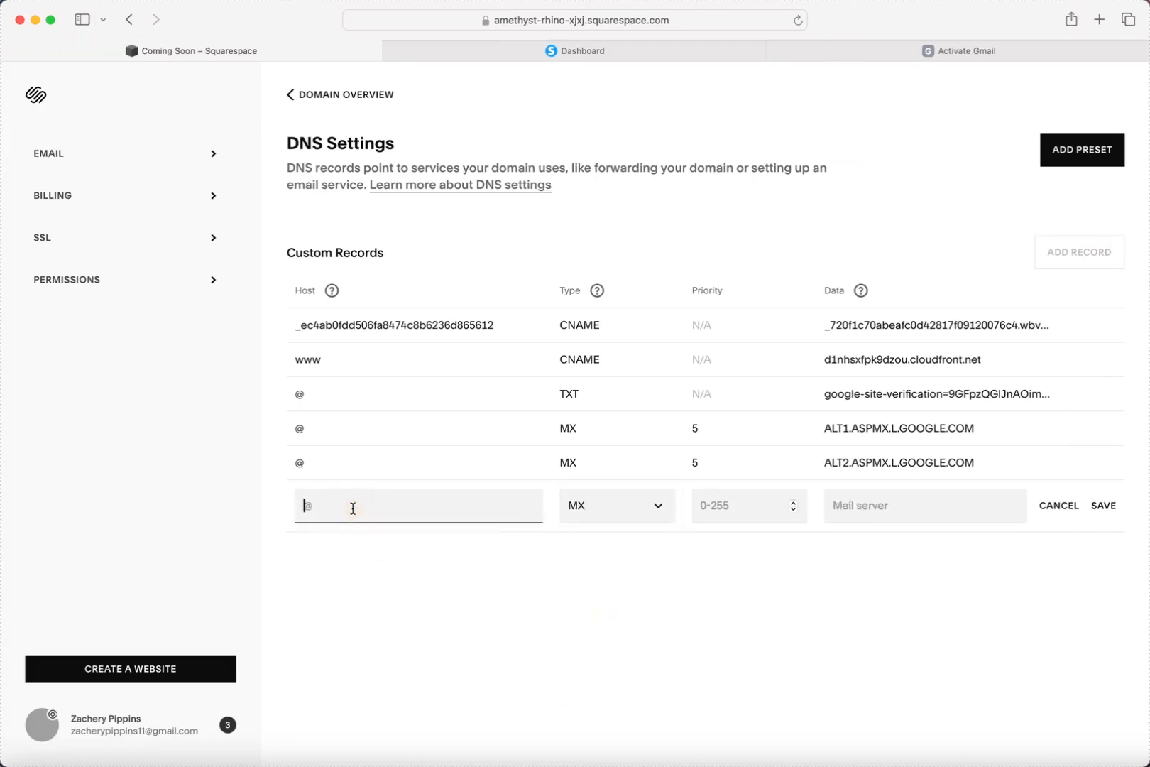
type("@")
left_click(726, 505)
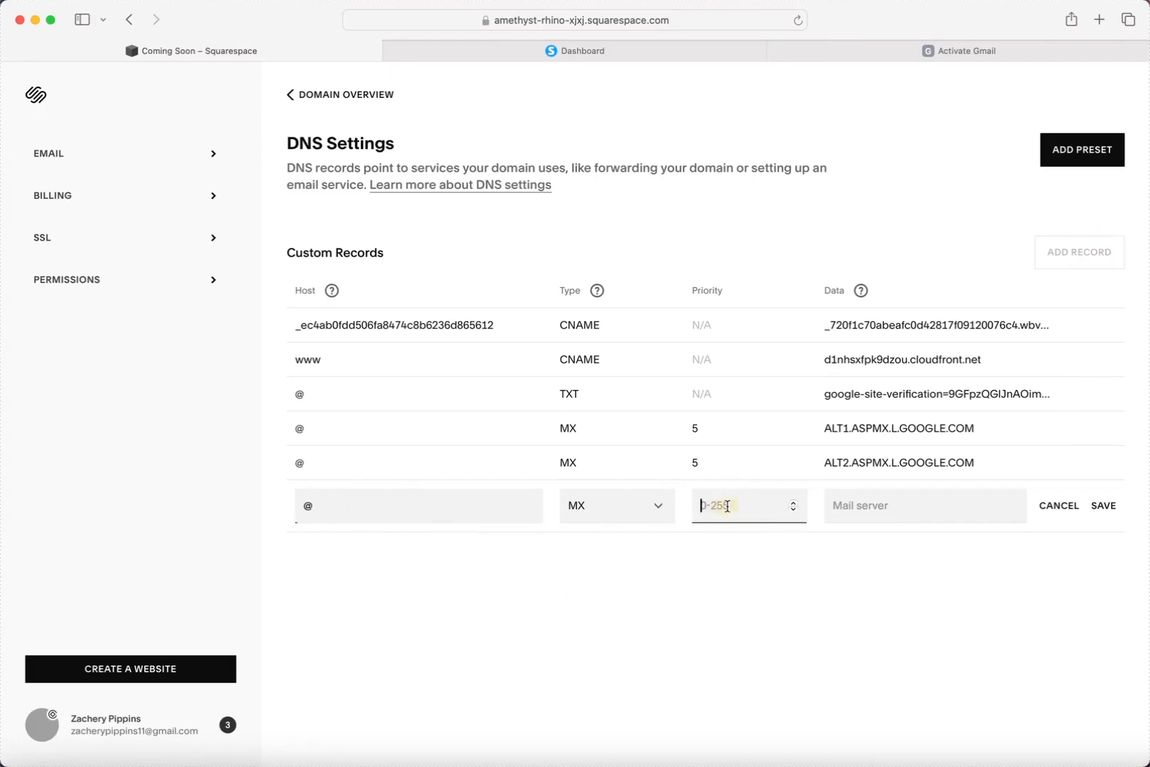
type("10")
left_click(881, 505)
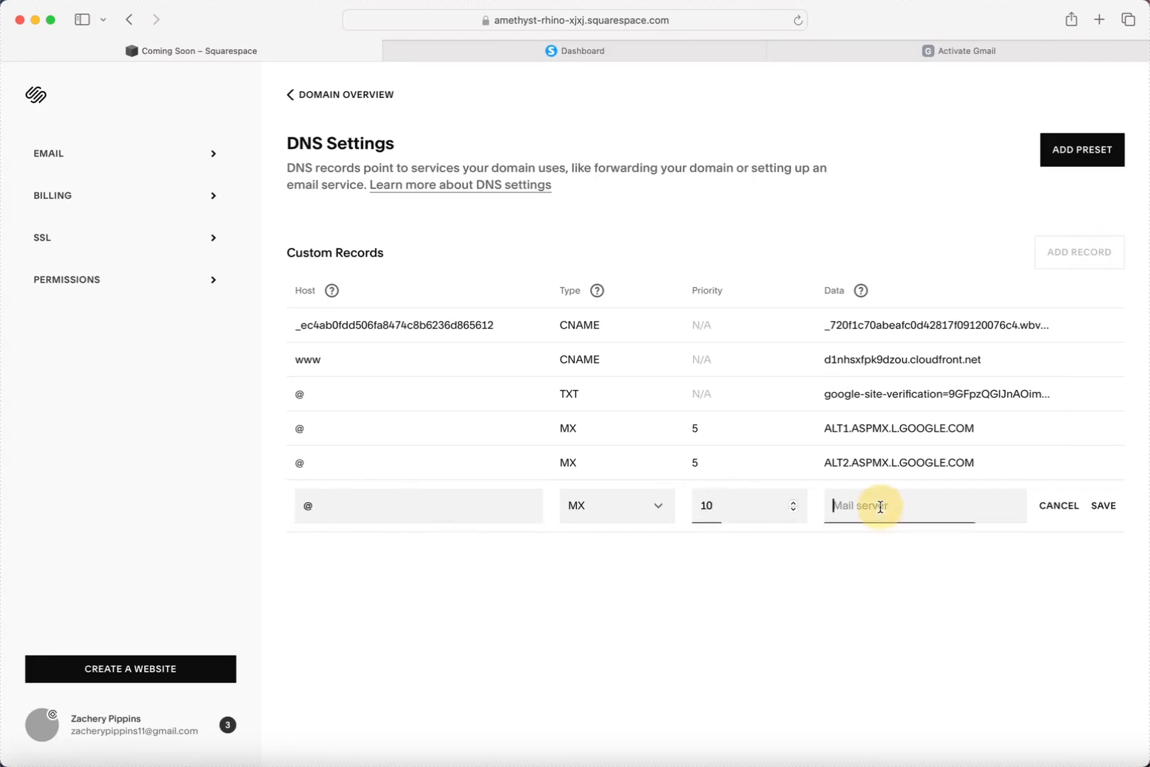
key("super+v")
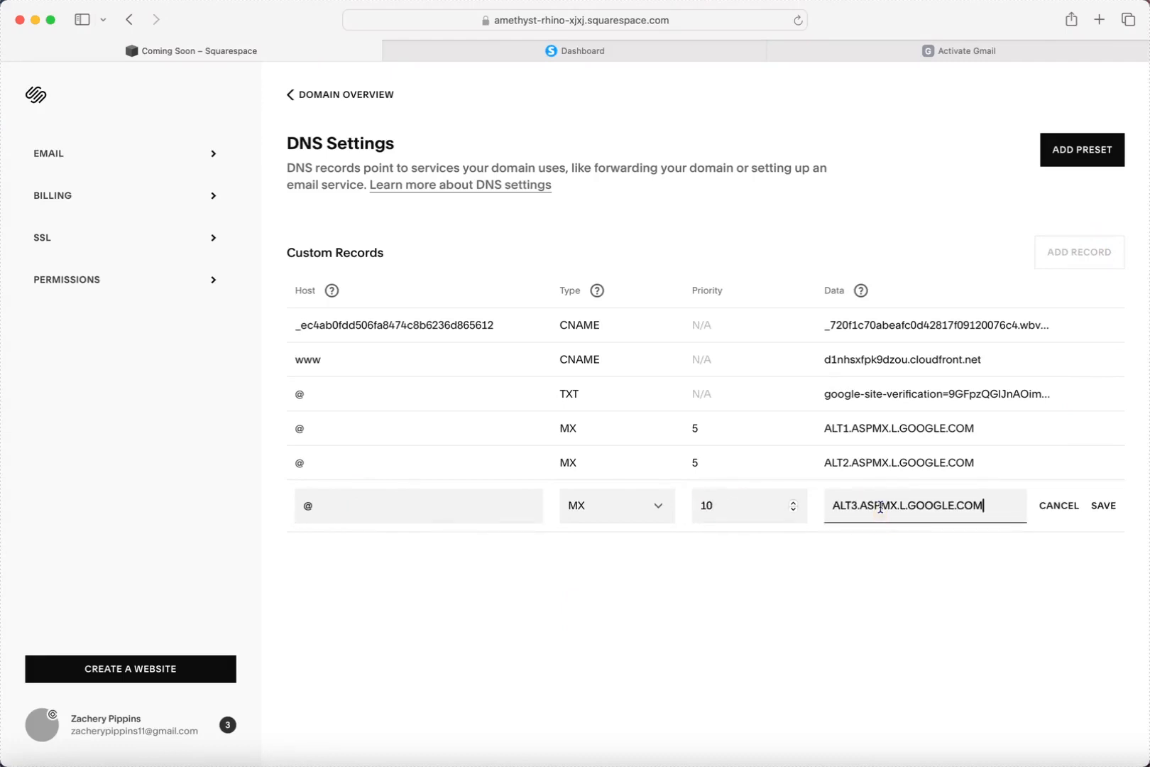
left_click(1103, 505)
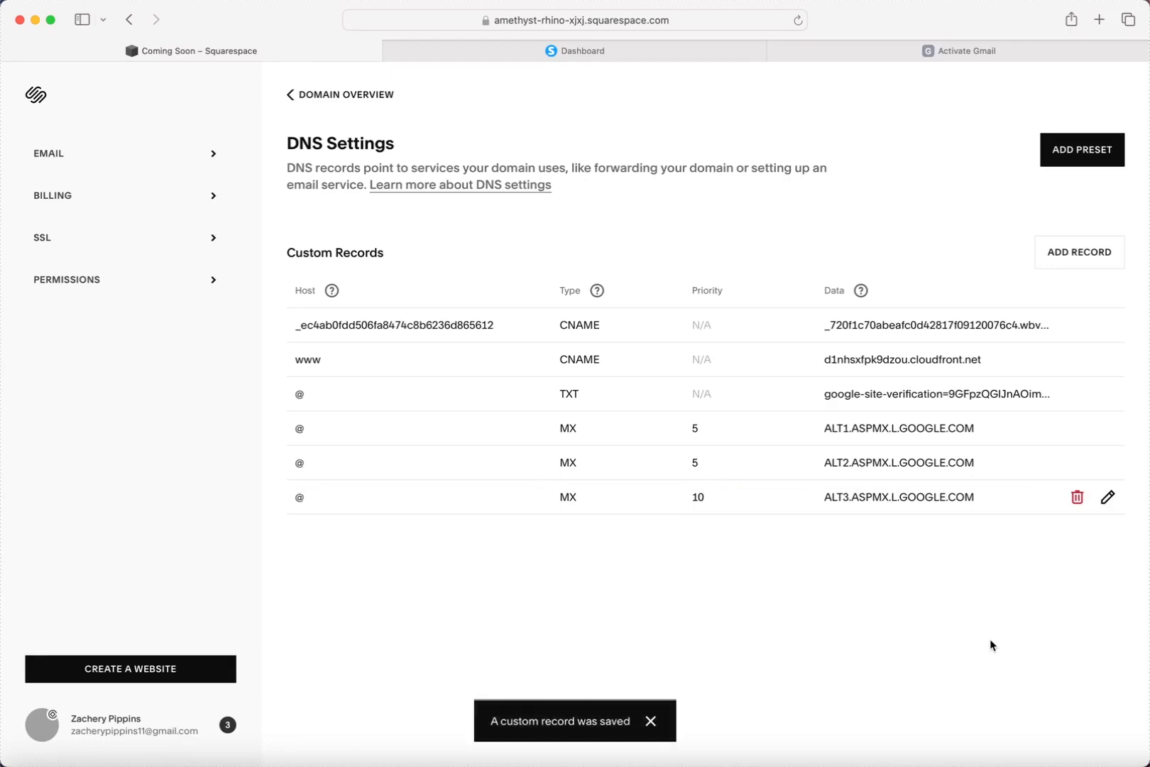
Copy the ALT4.ASPMX.L.GOOGLE.COM server address from Google's Activate Gmail instructions.
left_click(985, 51)
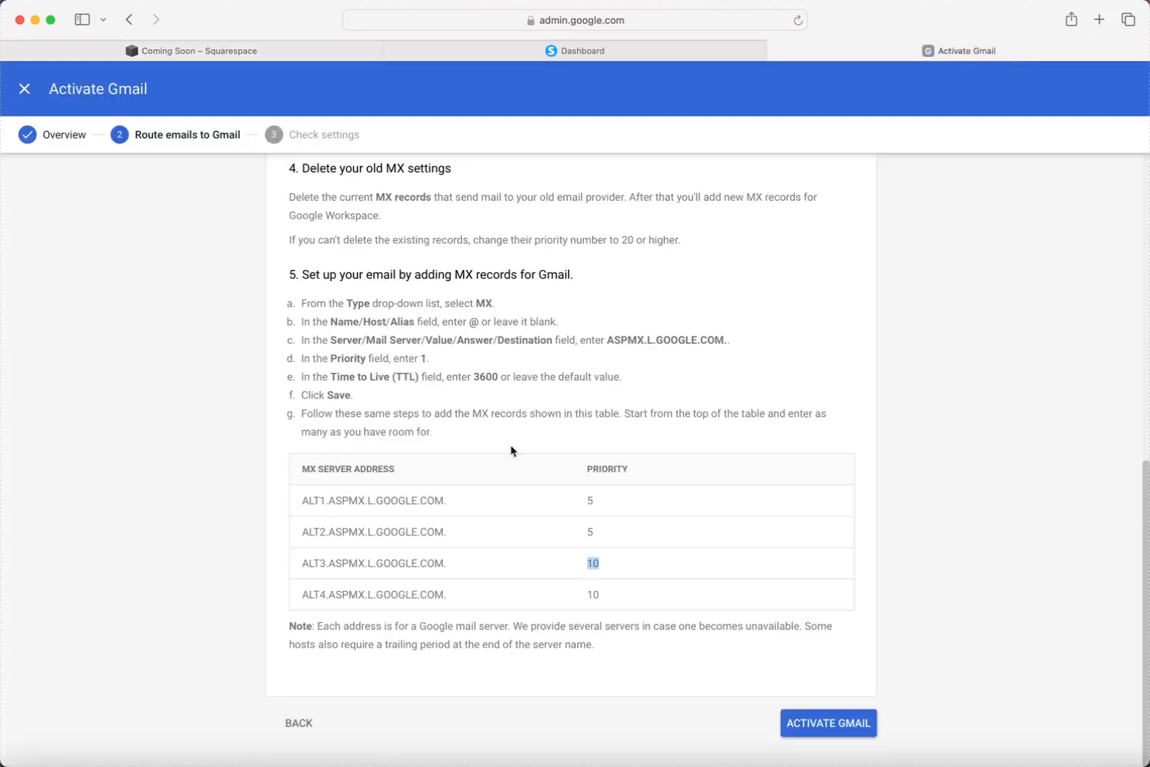
left_click_drag(301, 591, 444, 594)
key("super+c")
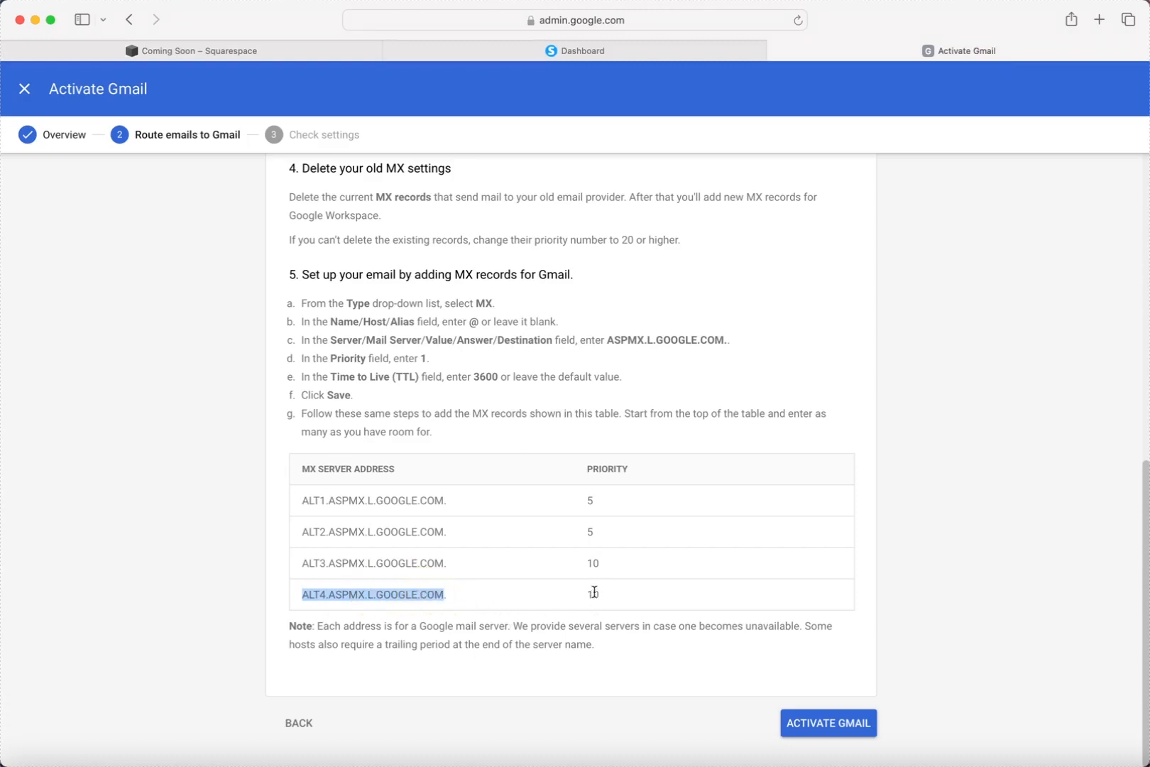
left_click(176, 53)
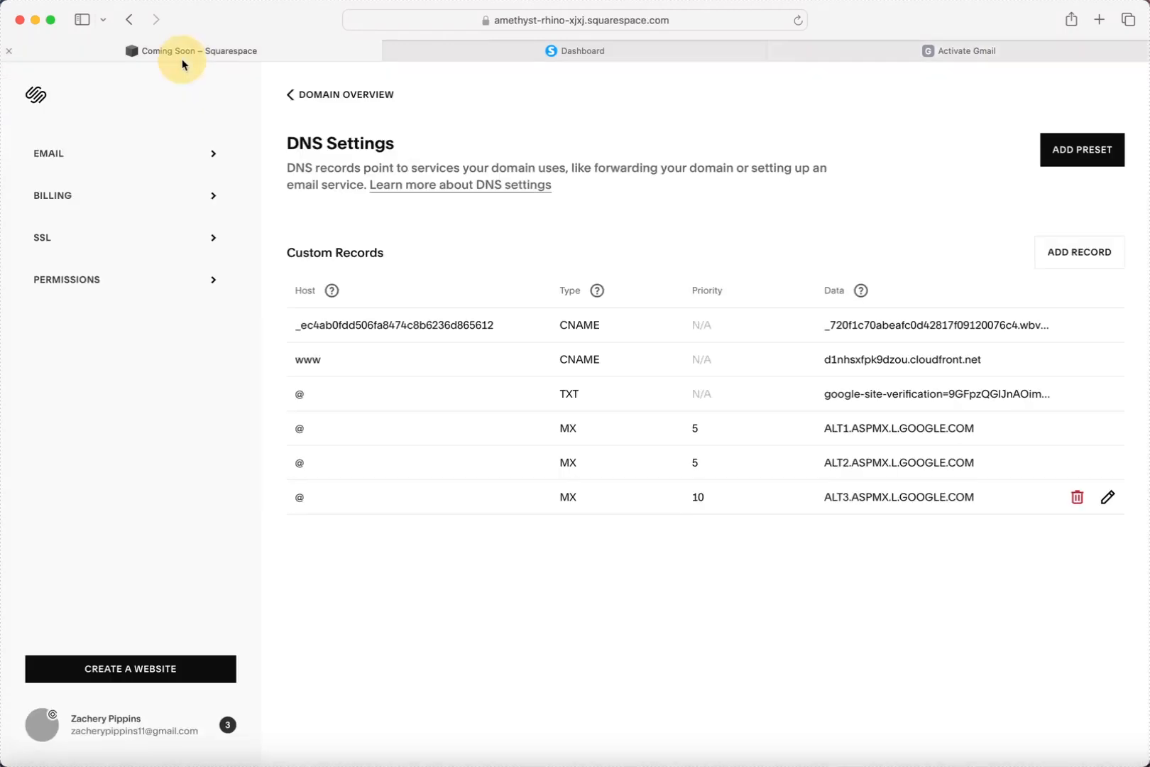
Add and save an MX record: host @, priority 10, mail server ALT4.ASPMX.L.GOOGLE.COM.
left_click(1100, 251)
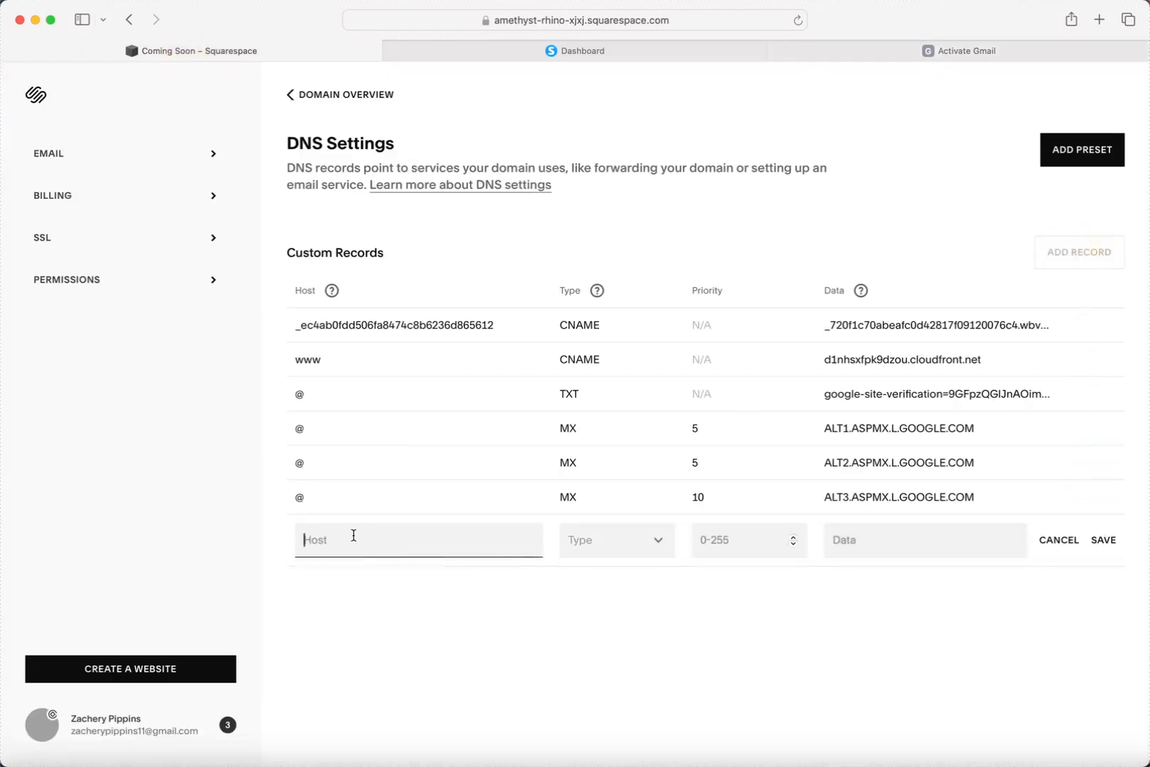
type("@")
left_click(599, 545)
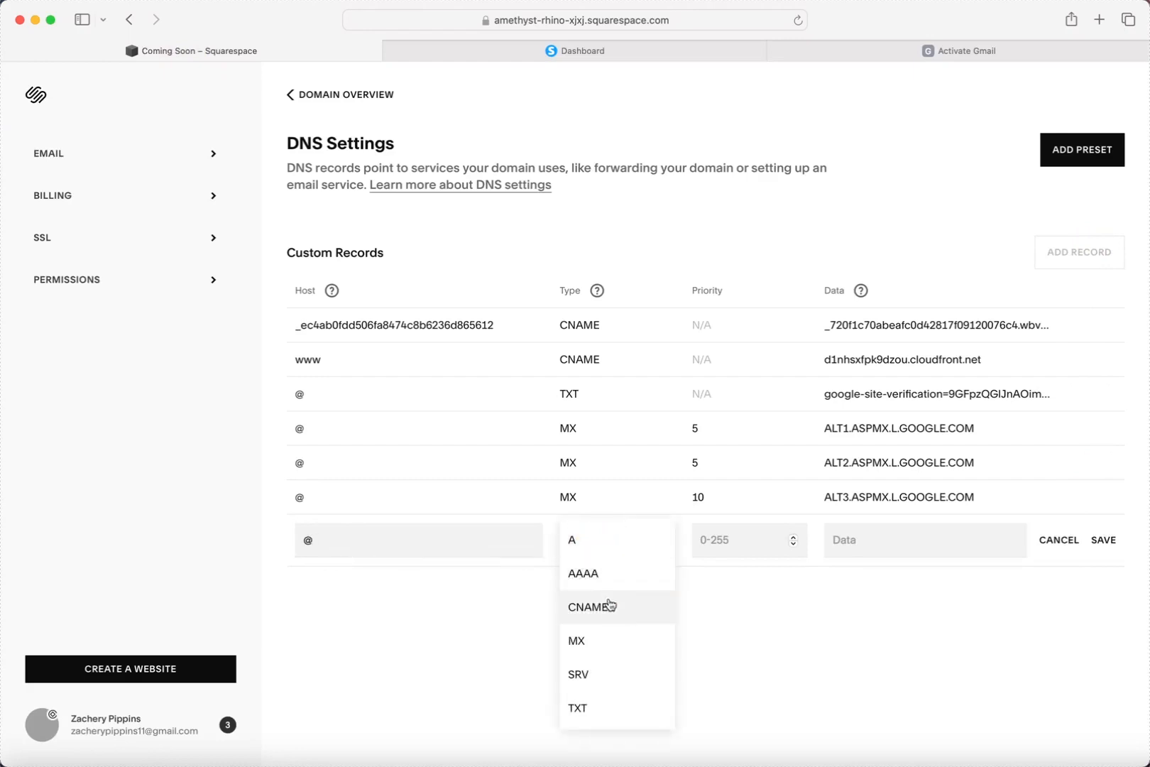
left_click(598, 639)
left_click(726, 544)
type("10")
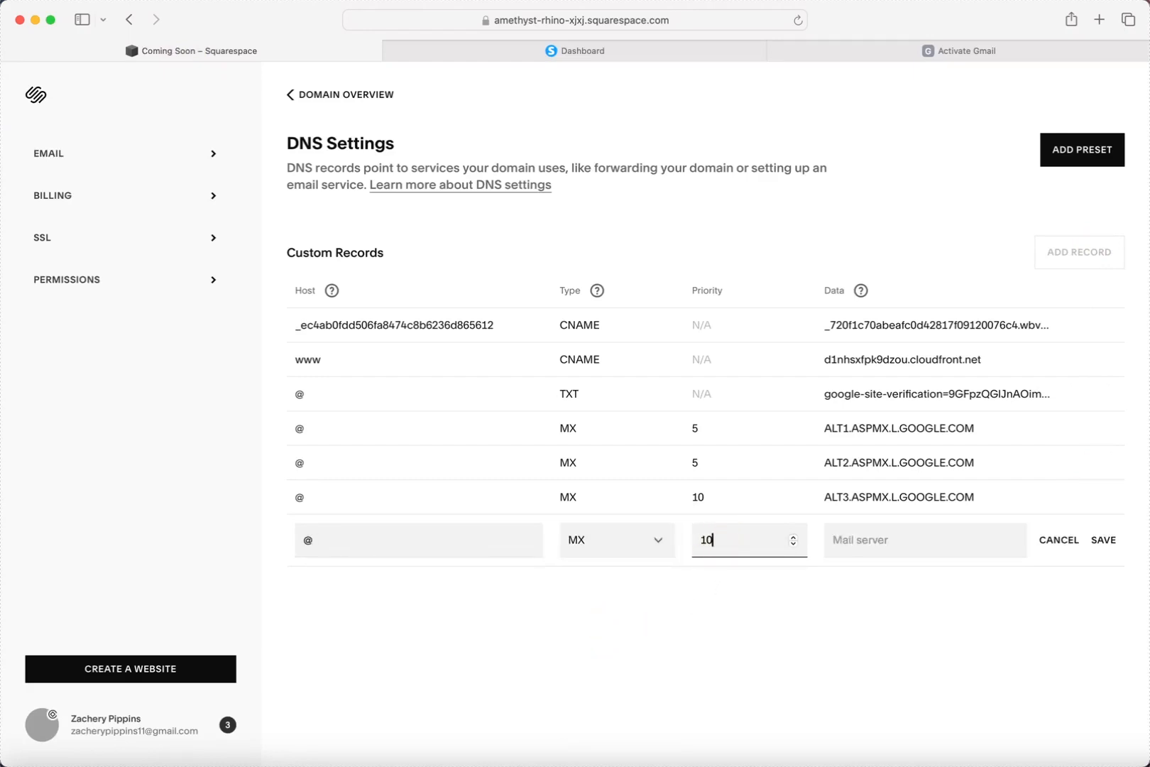
left_click(907, 536)
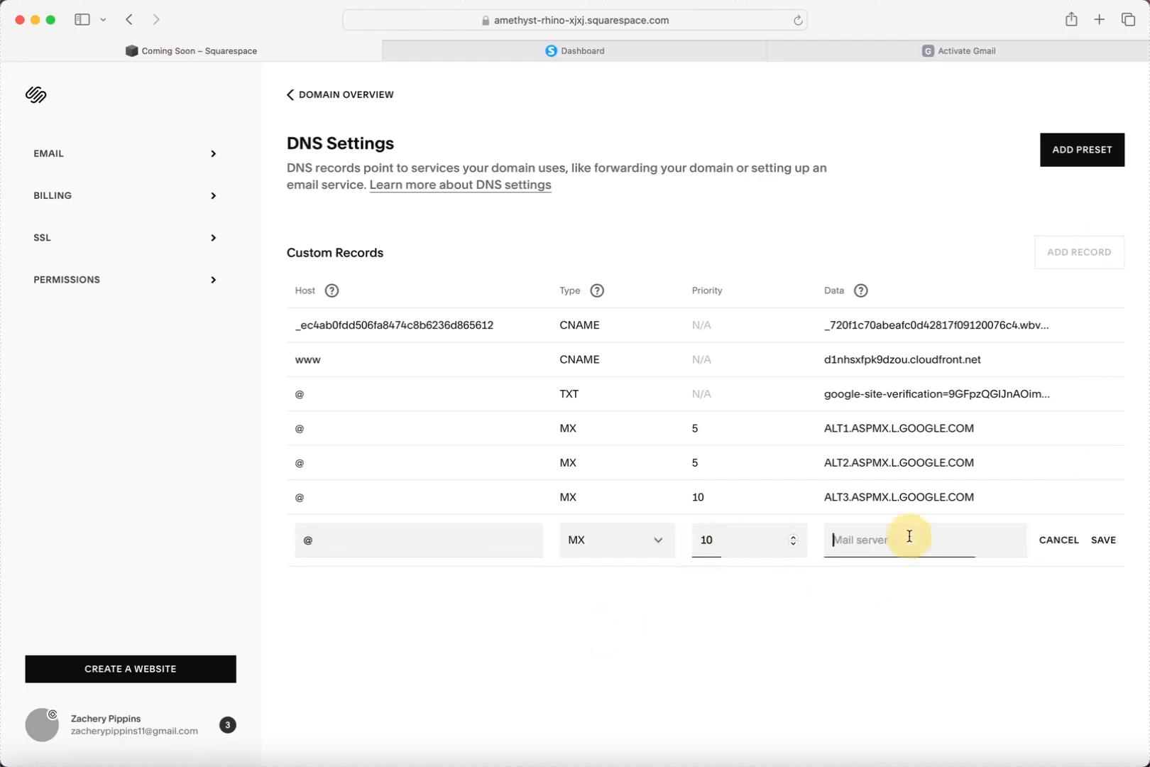
key("super+v")
left_click(1104, 540)
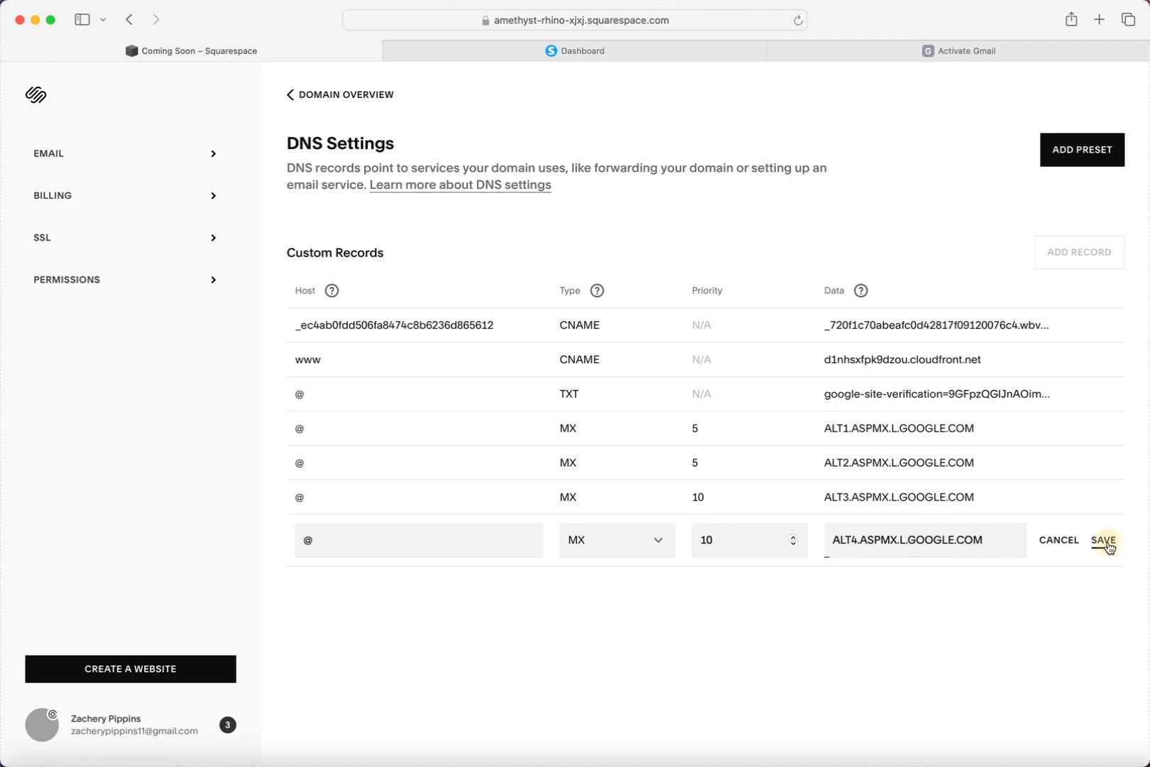
Copy the primary ASPMX.L.GOOGLE.COM address and begin a blank new Squarespace DNS record.
left_click(973, 55)
scroll(592, 355, "up", 1)
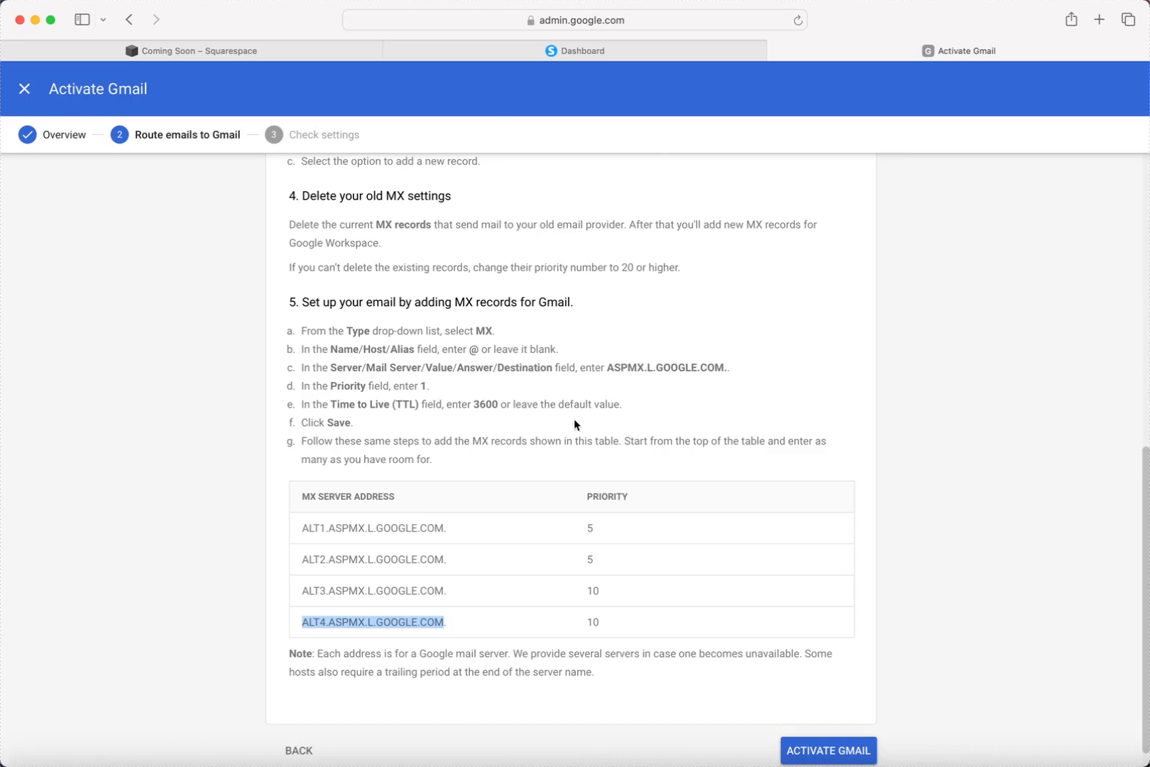
scroll(579, 408, "up", 1)
left_click(622, 377)
left_click_drag(622, 377, 725, 382)
key("super+c")
left_click(650, 377)
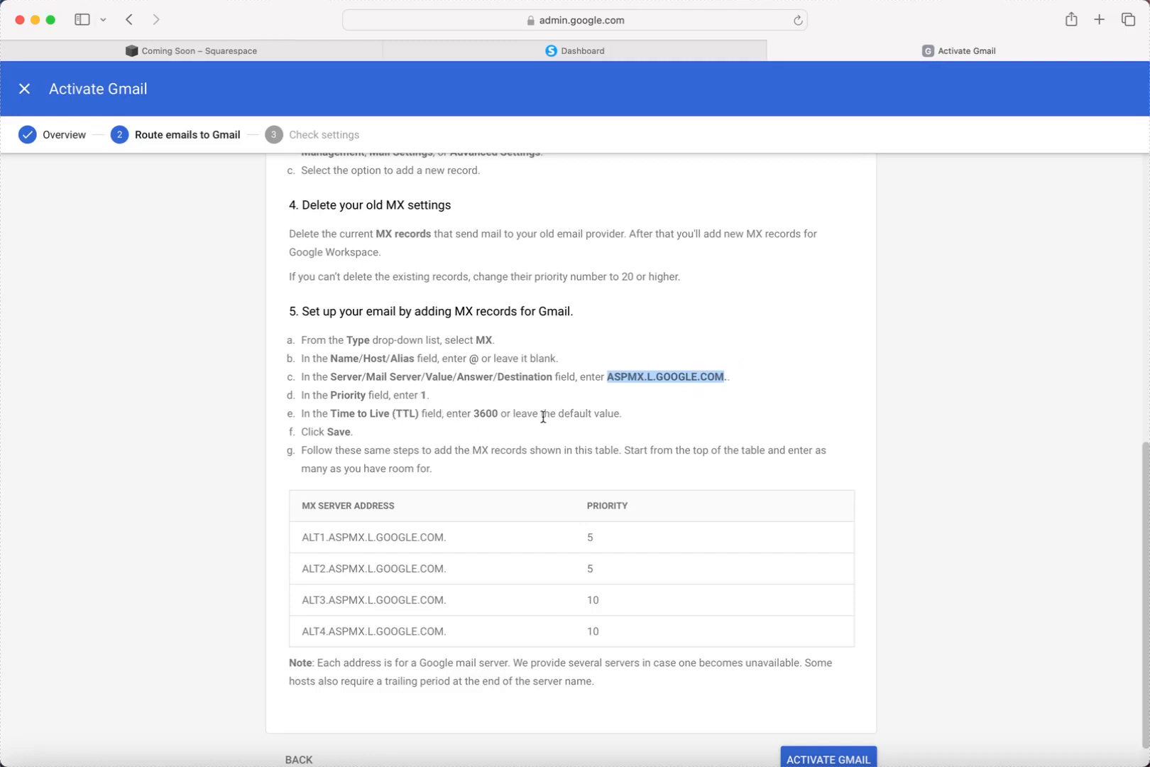
scroll(544, 417, "up", 1)
left_click(231, 54)
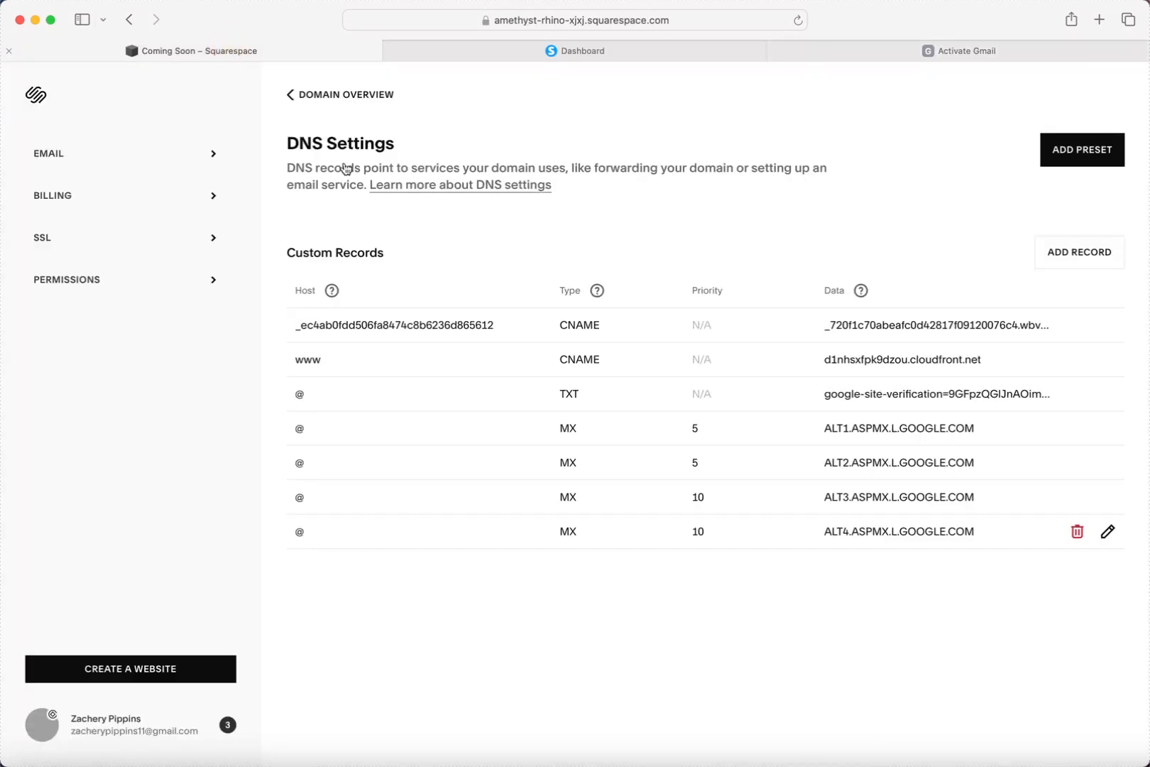
left_click(1063, 259)
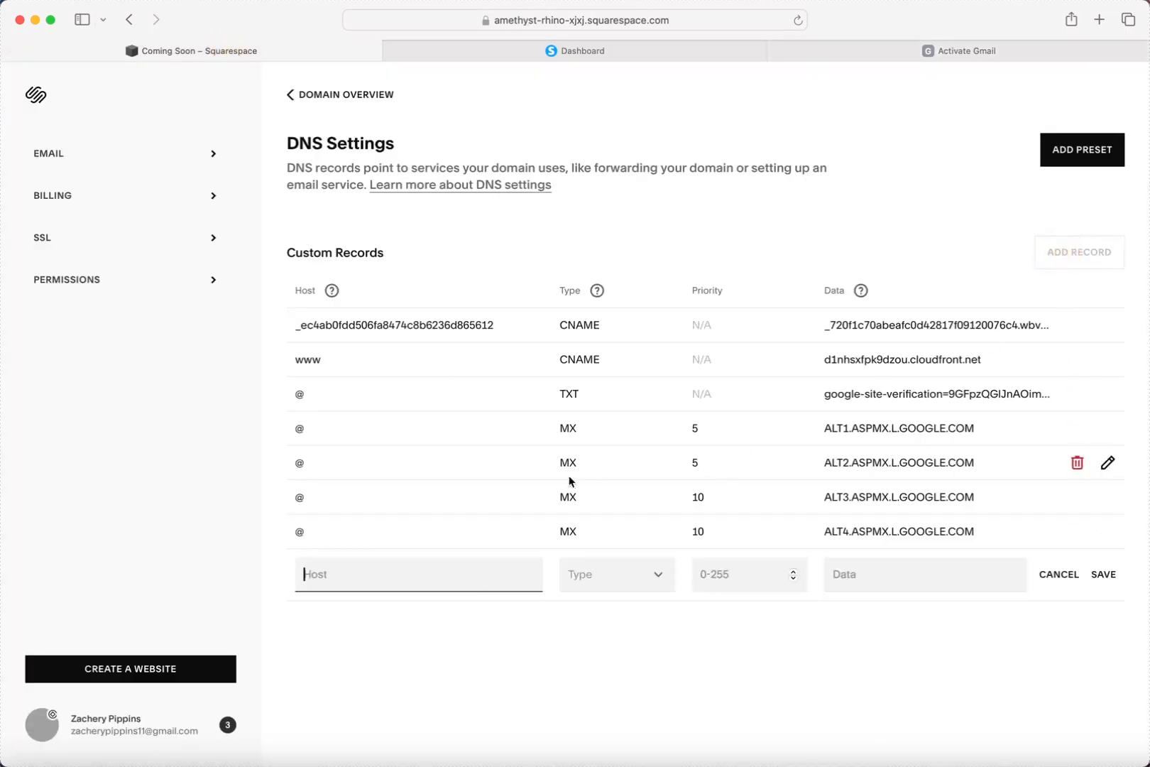
Save an MX record with host @, priority 1, and mail server ASPMX.L.GOOGLE.COM, then return to Activate Gmail.
left_click(642, 576)
left_click(612, 675)
left_click(341, 575)
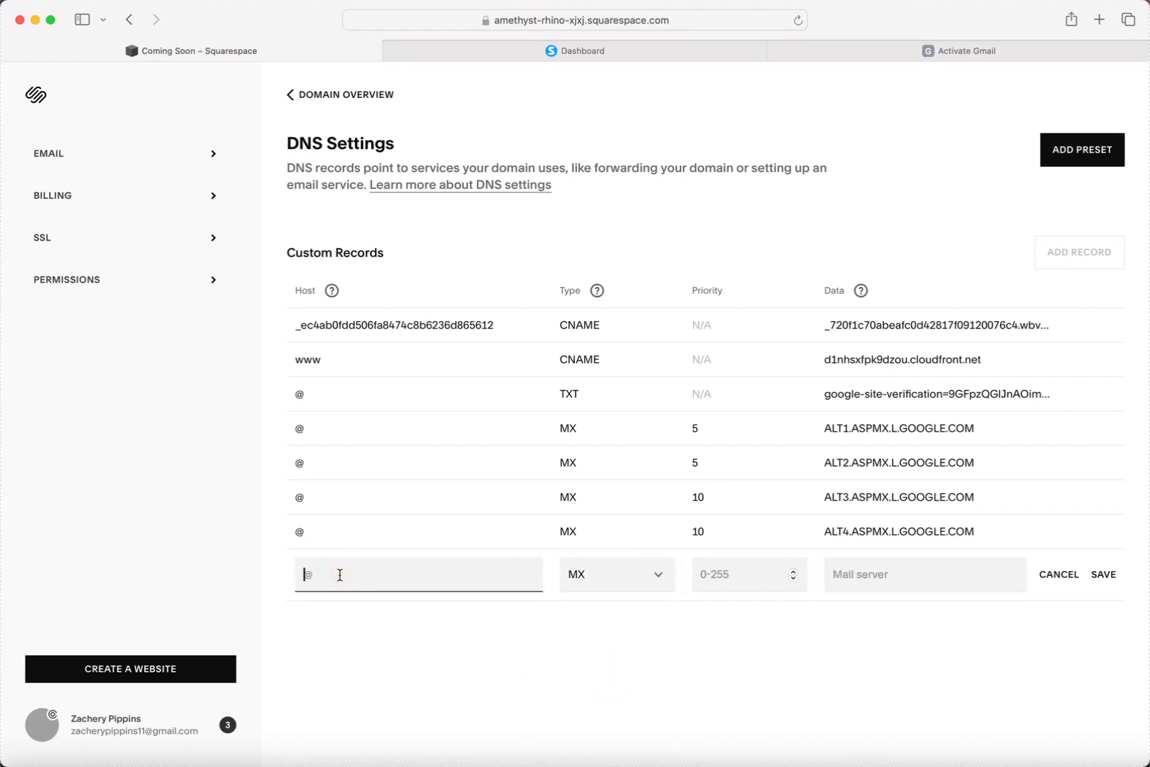
type("@")
left_click(706, 572)
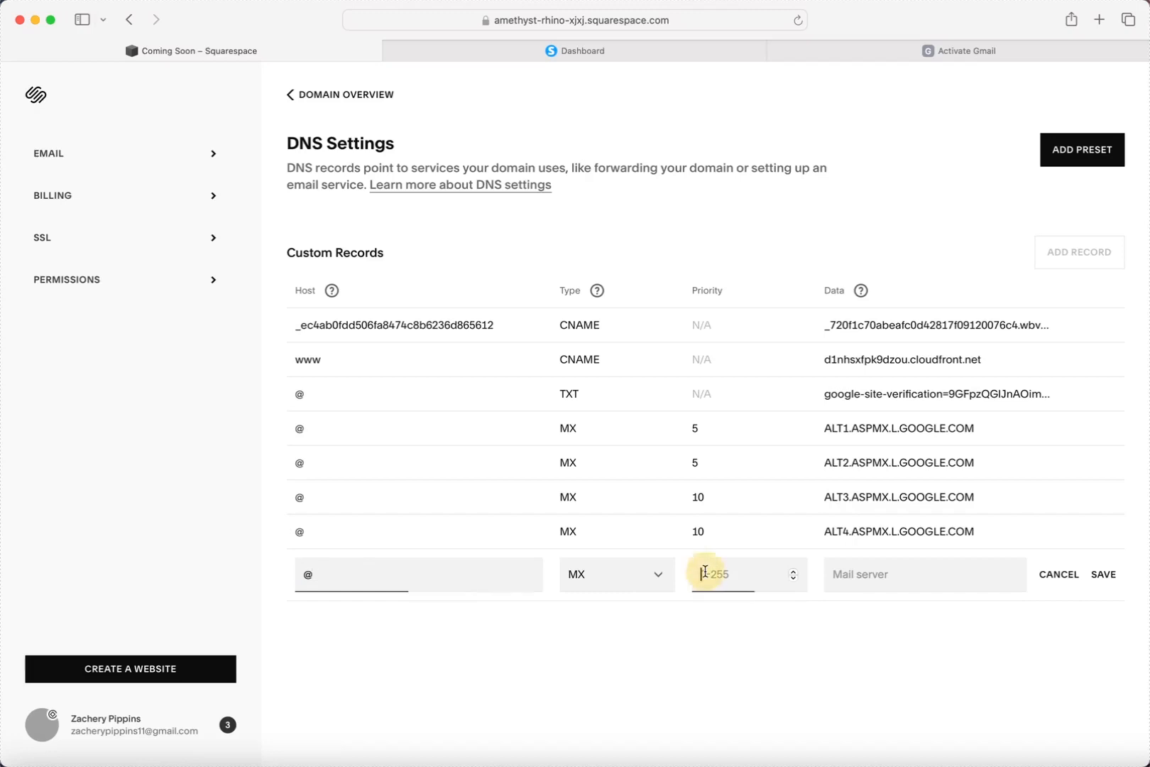
type("1")
left_click(881, 578)
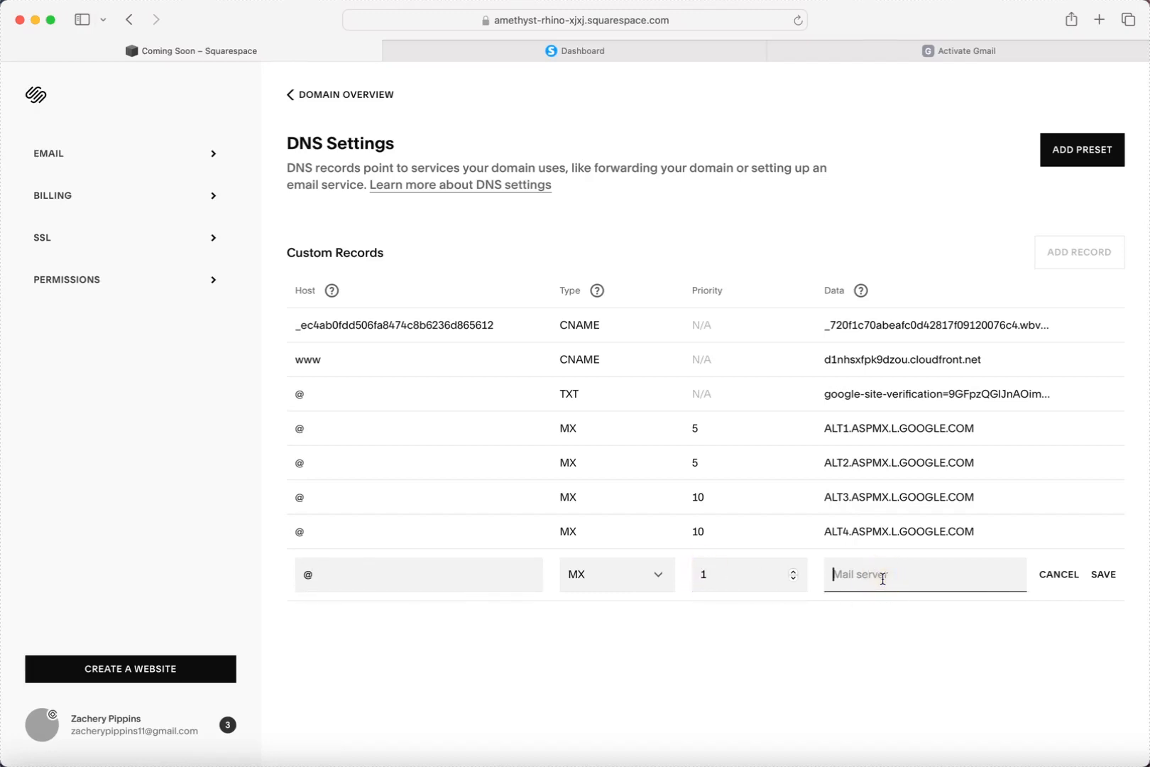
key("super+v")
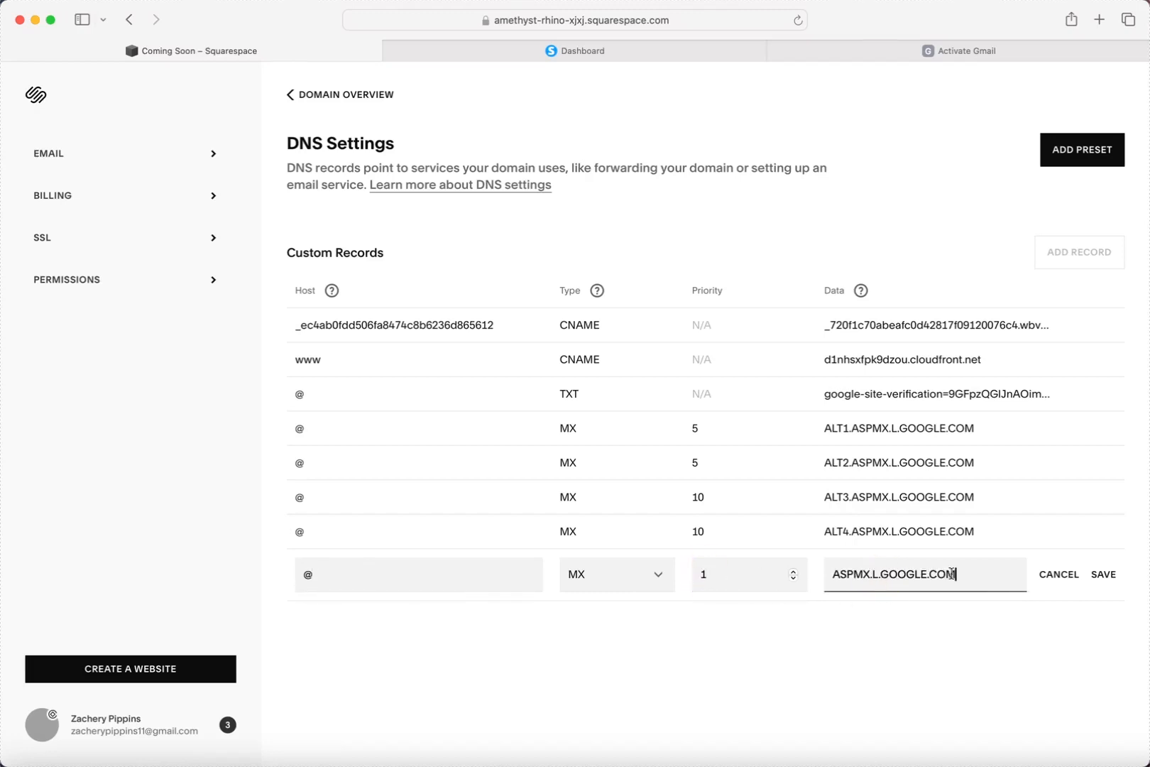
left_click(1103, 575)
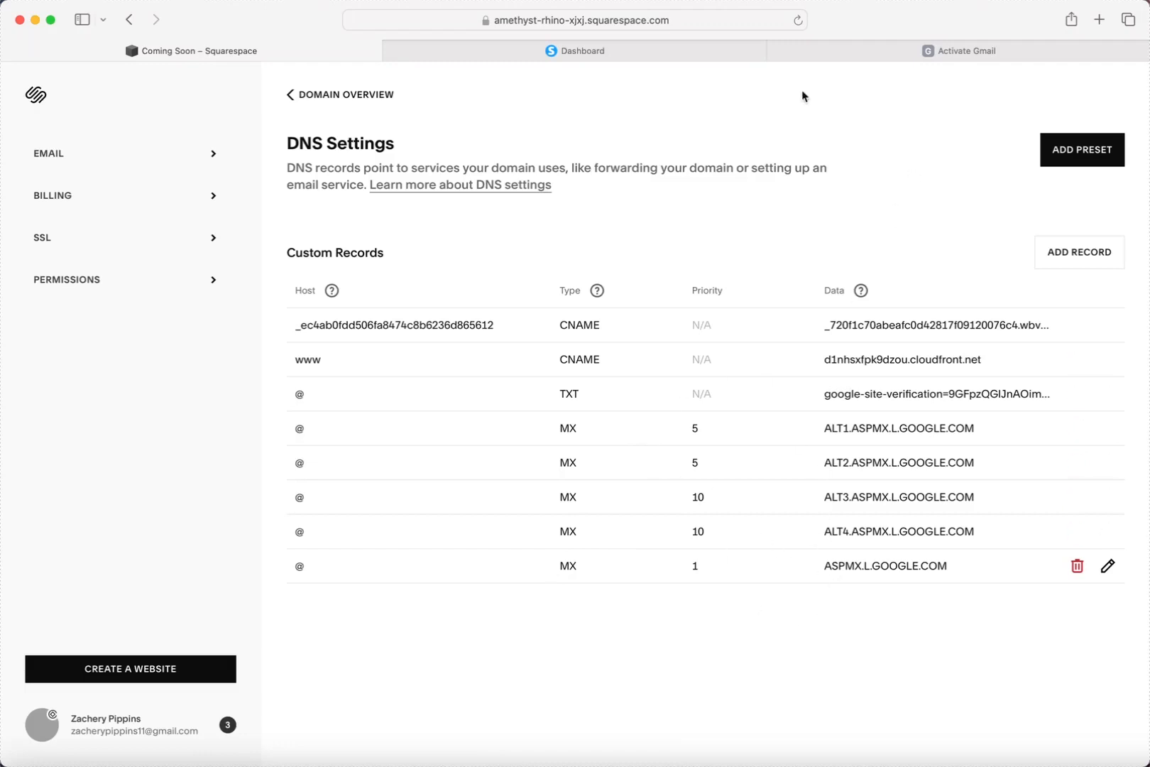
left_click(850, 53)
scroll(745, 408, "down", 2)
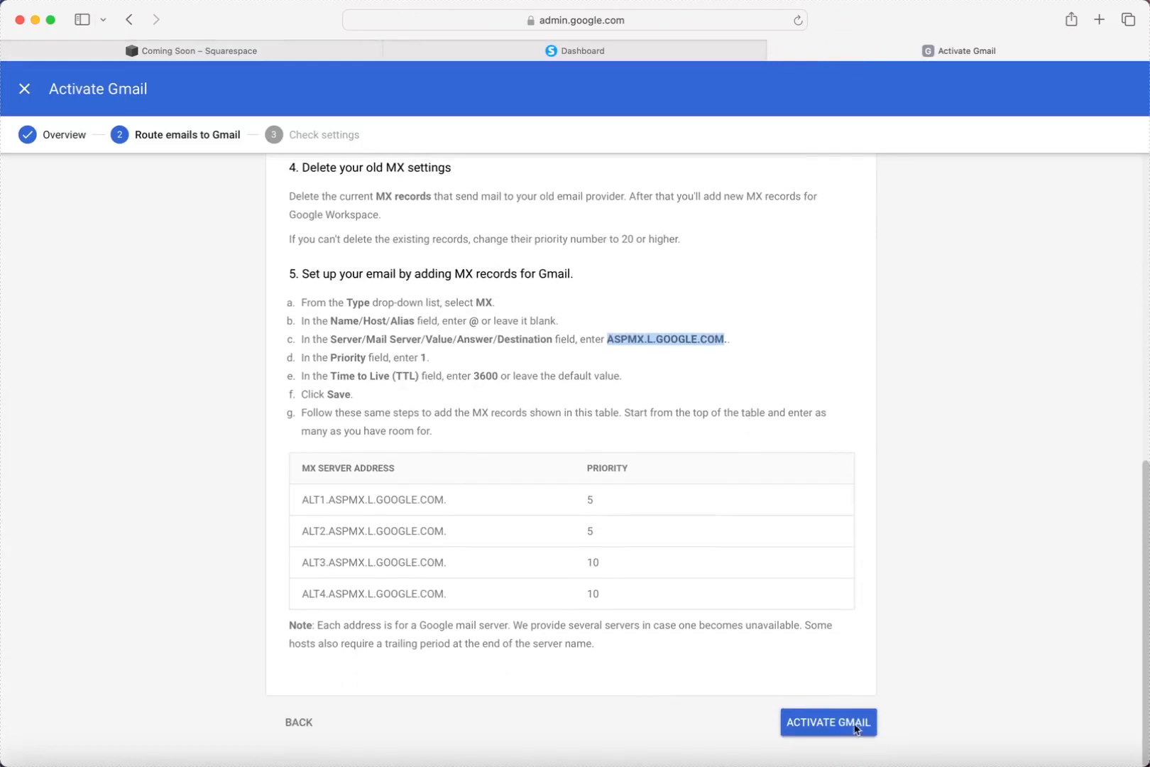
Activate Gmail after the MX check, then skip user creation to reach the Discover page.
left_click(838, 713)
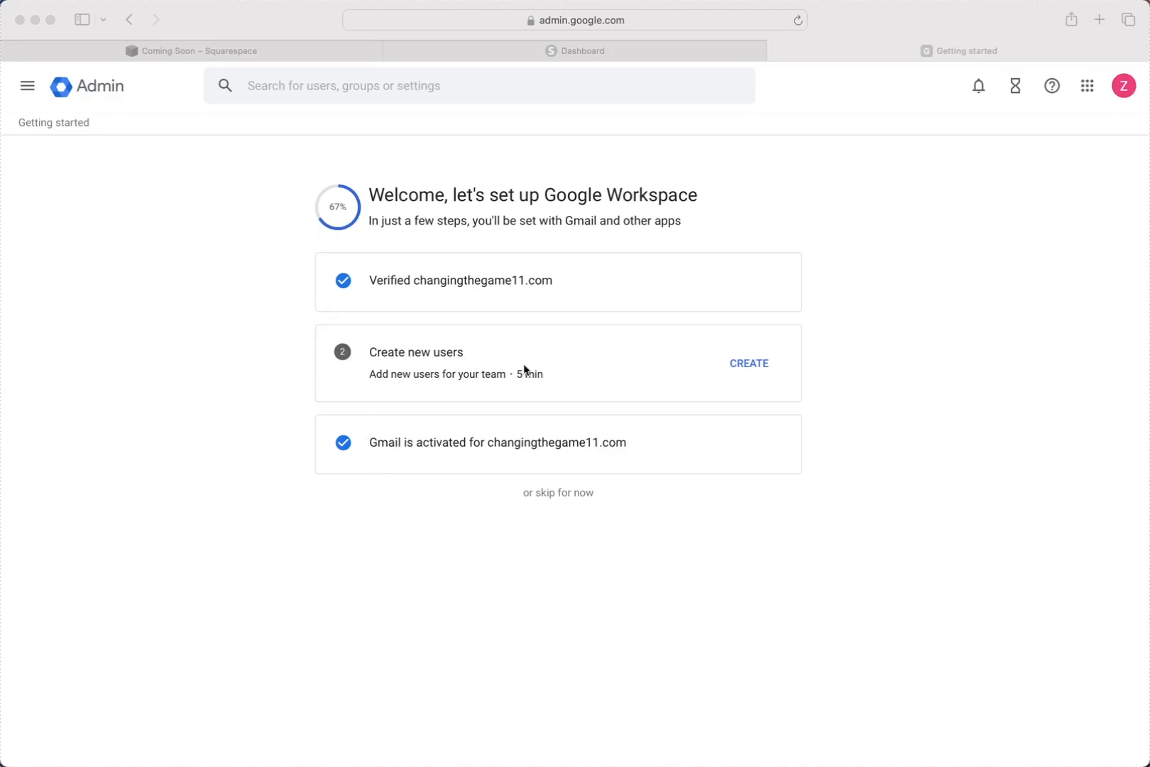
left_click(565, 506)
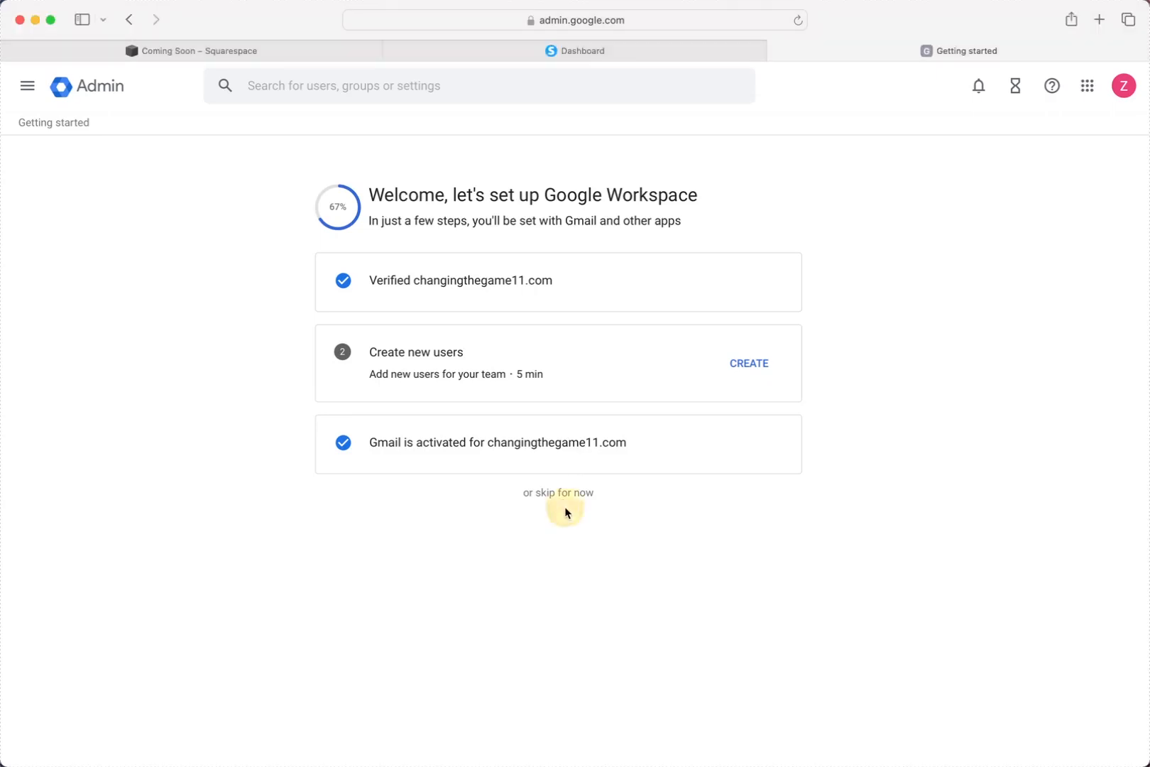
left_click(581, 501)
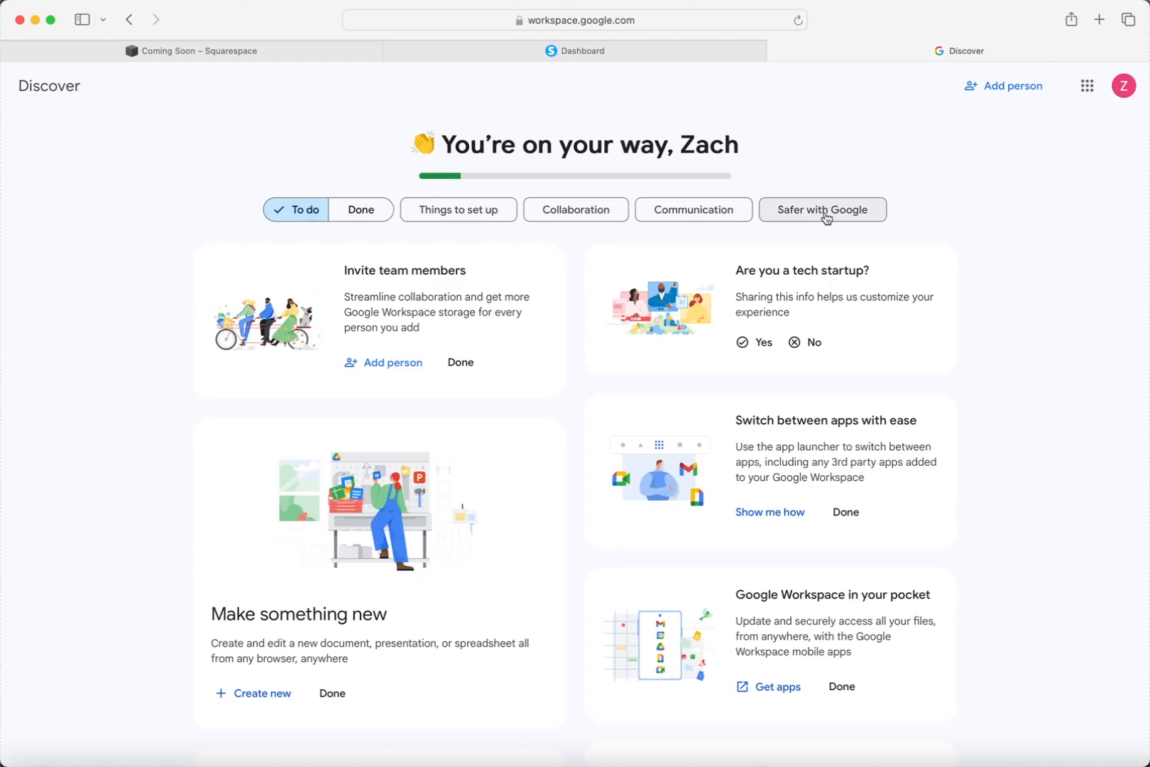
Mark the Discover cards done: tech startup, Invite team members, Switch between apps, Make something new, Workspace in your pocket.
scroll(735, 284, "down", 2)
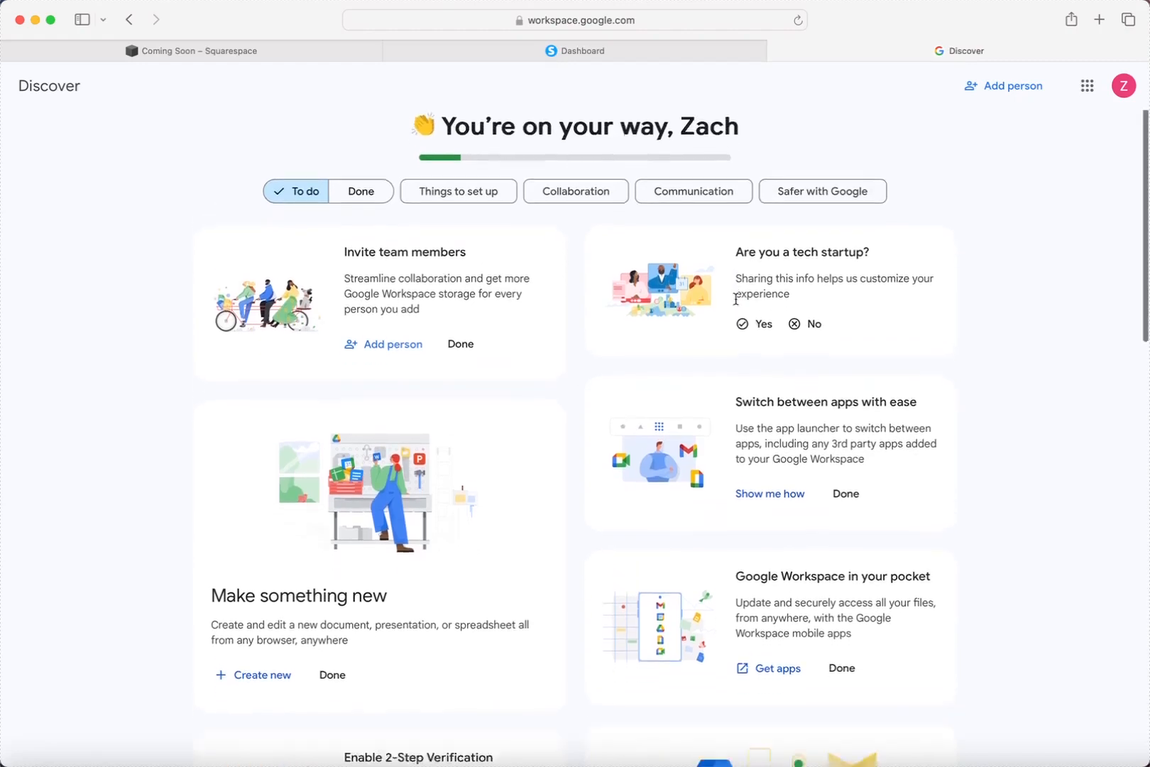
scroll(736, 299, "down", 15)
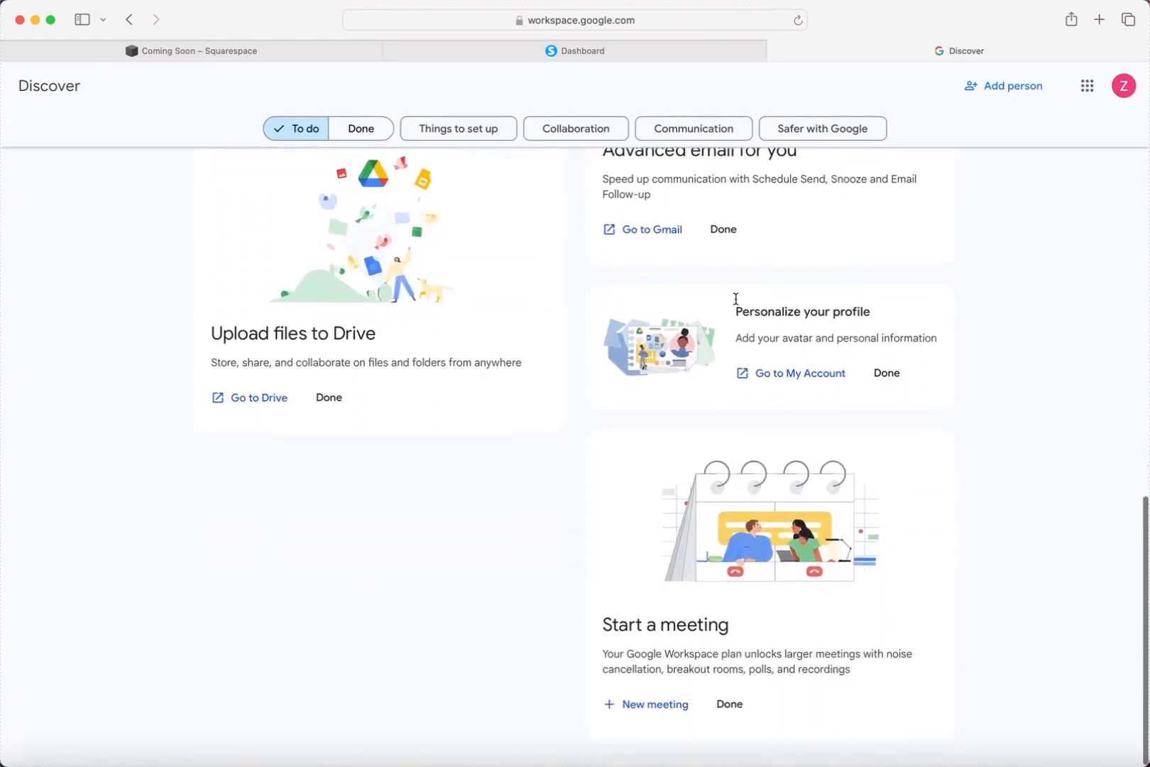
scroll(735, 299, "up", 15)
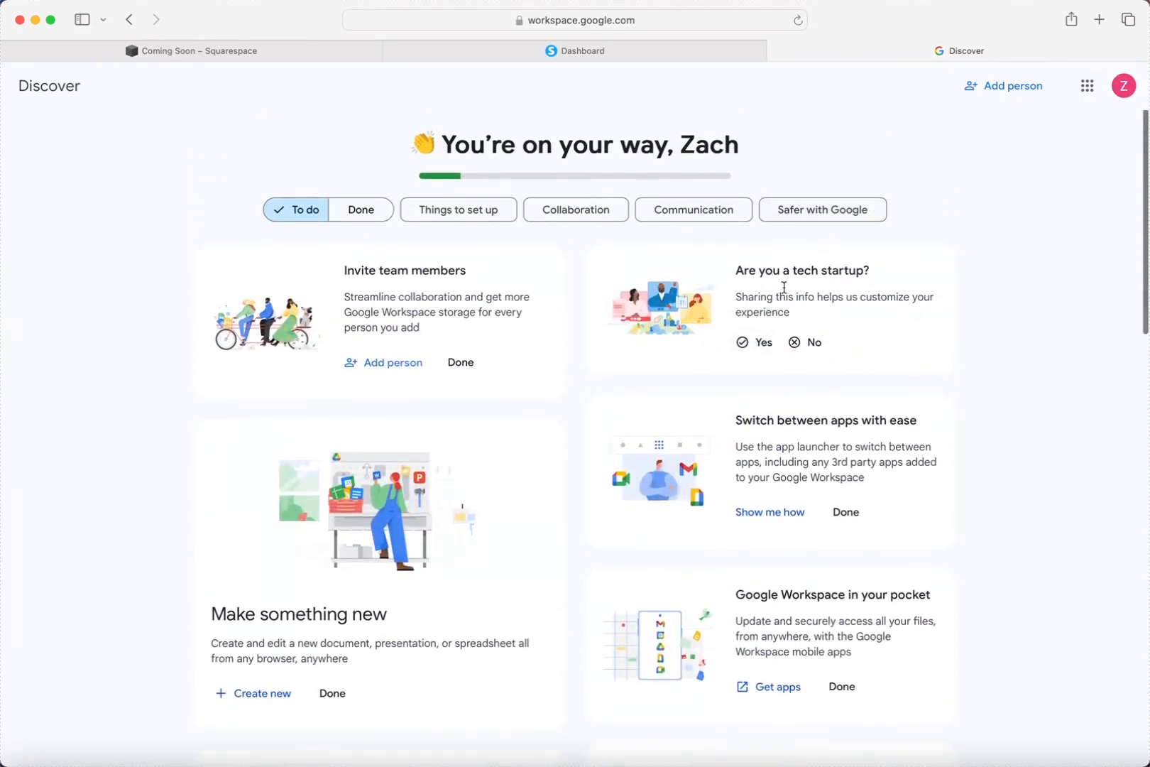
scroll(582, 409, "down", 1)
scroll(583, 415, "down", 5)
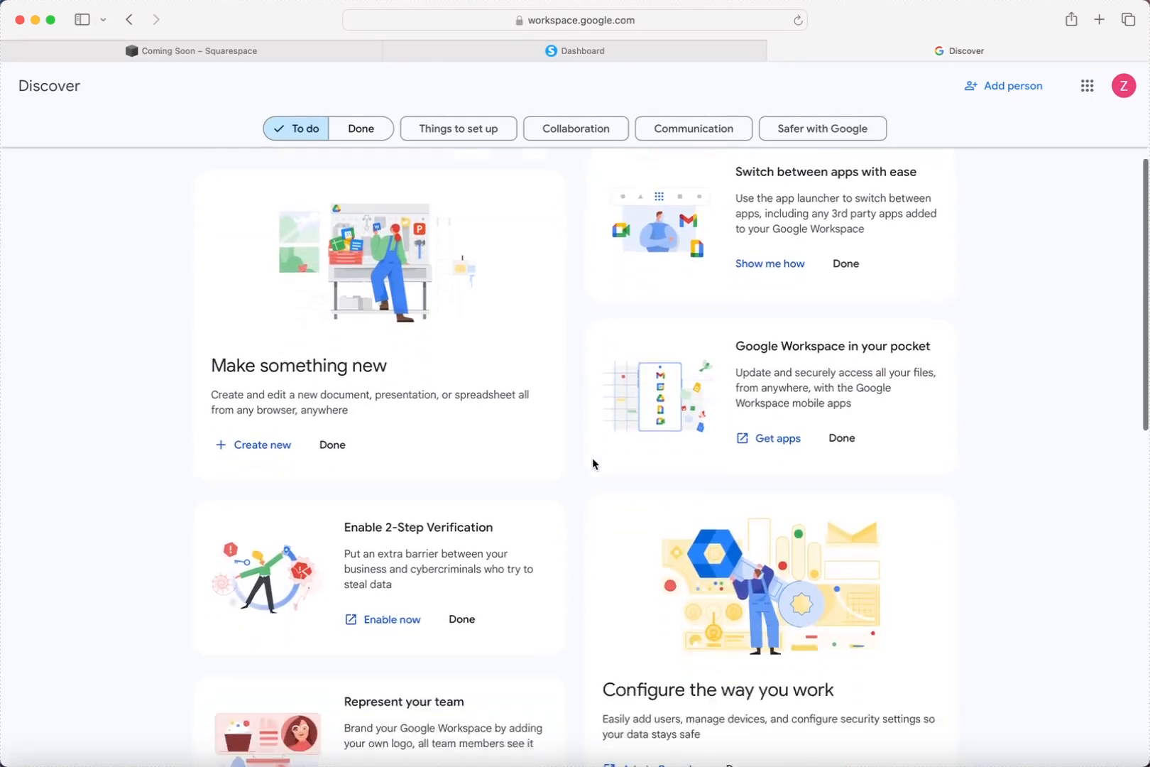
scroll(593, 459, "up", 5)
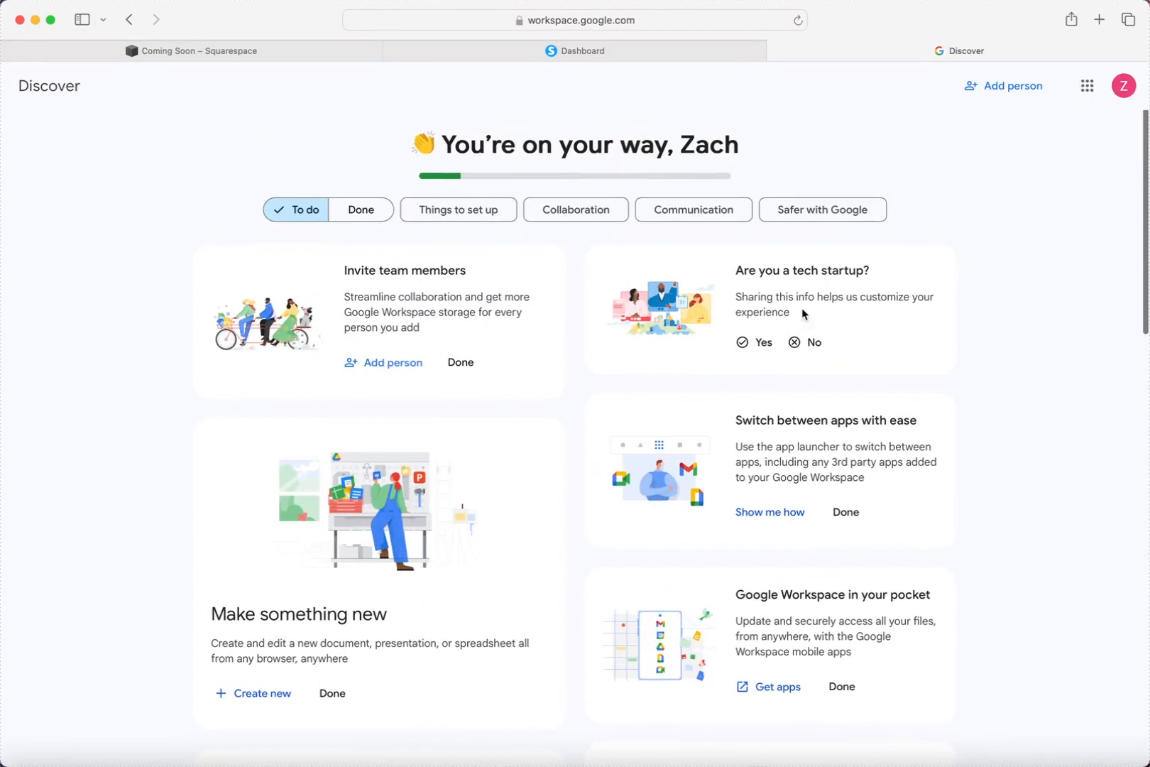
left_click(760, 344)
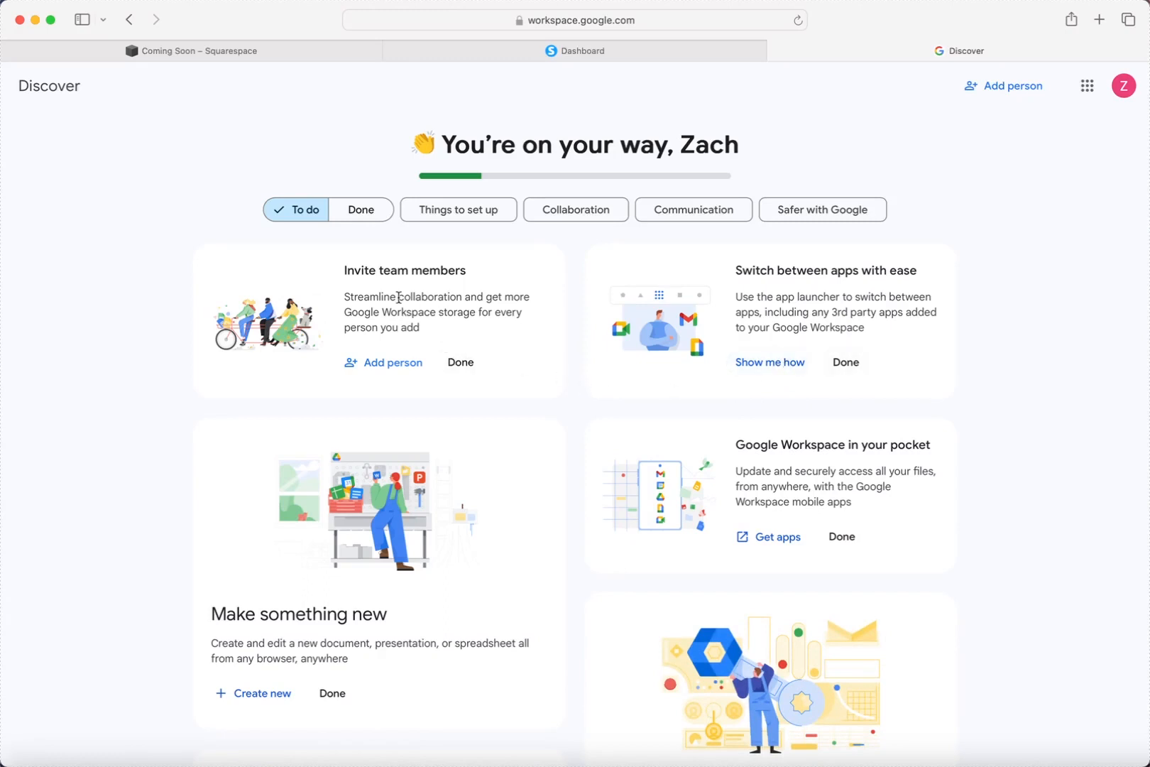
left_click(462, 364)
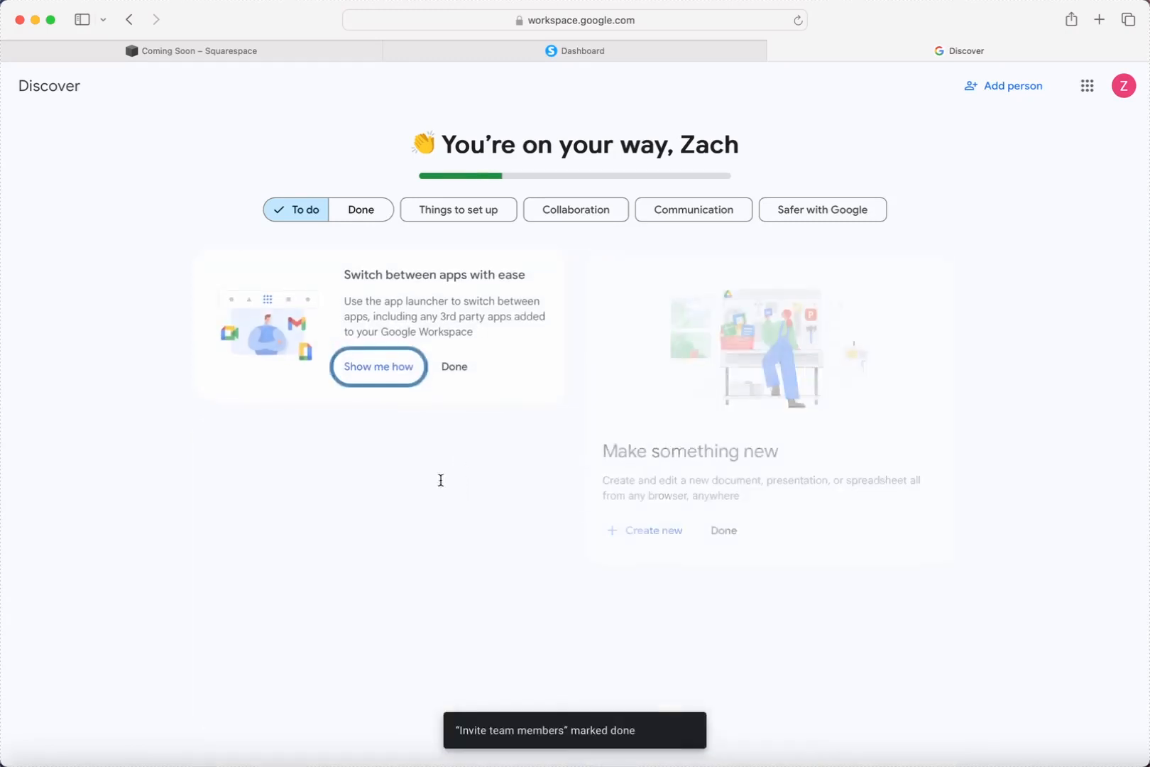
left_click(452, 364)
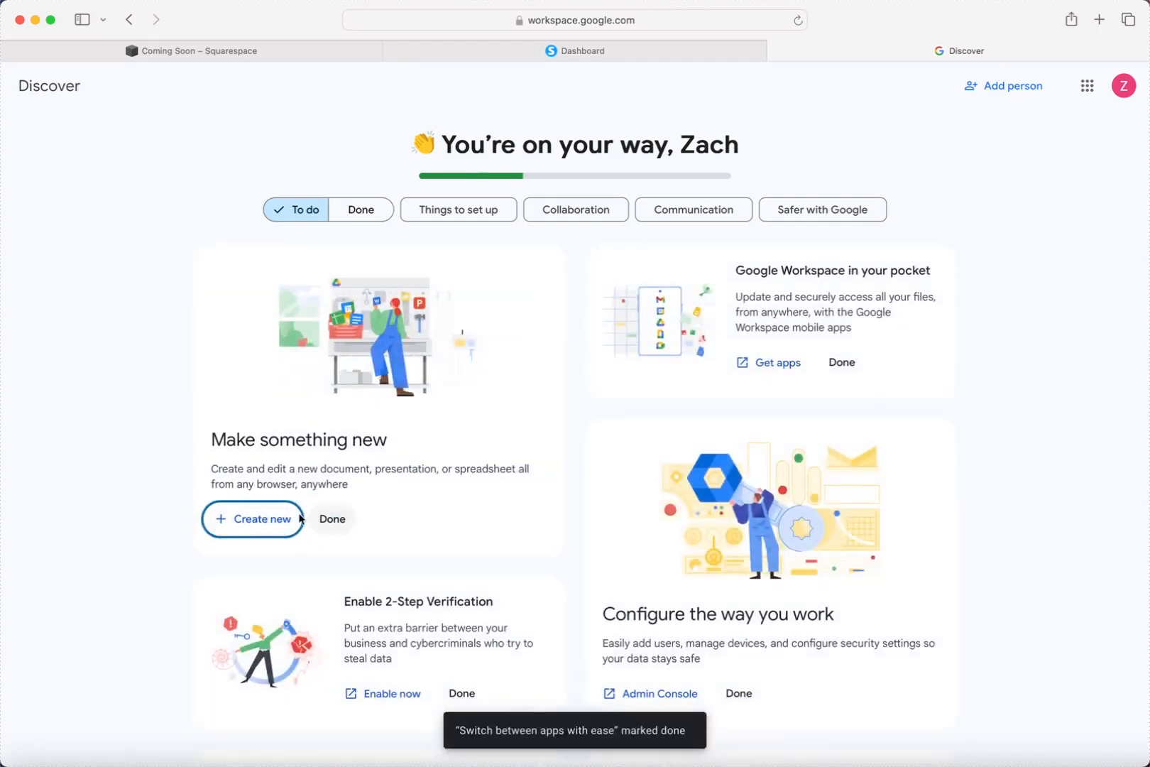
left_click(333, 526)
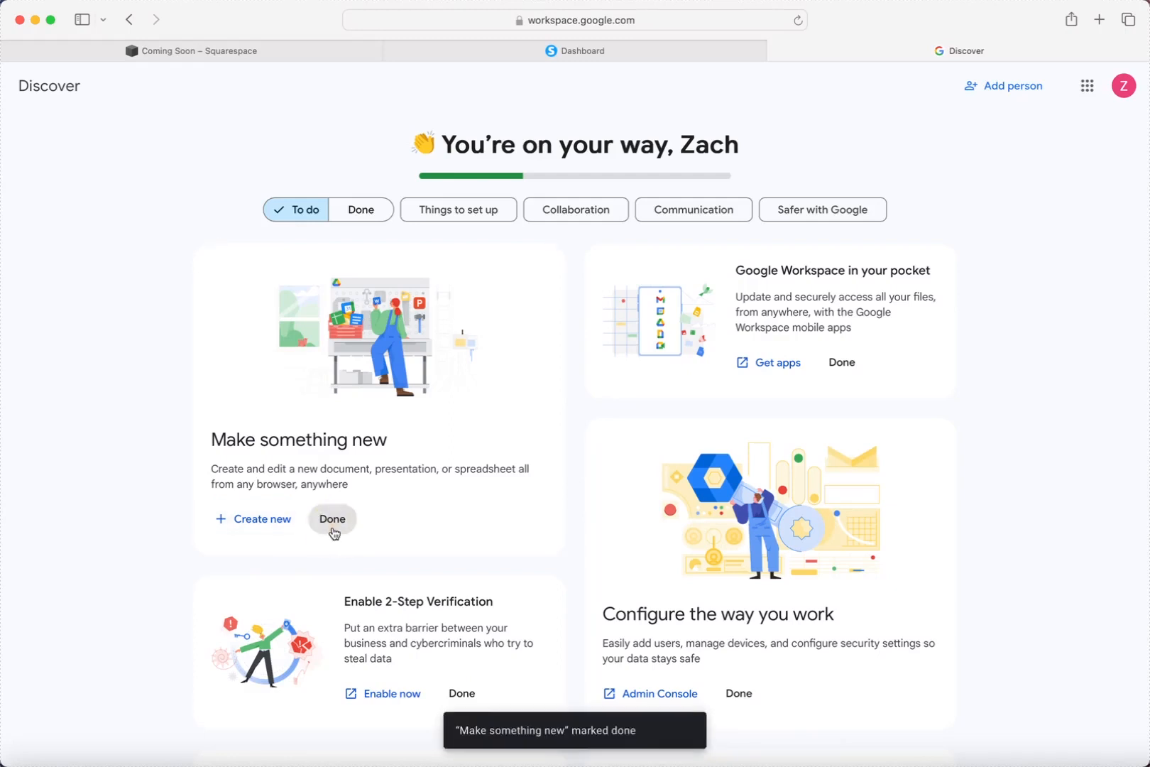
left_click(449, 369)
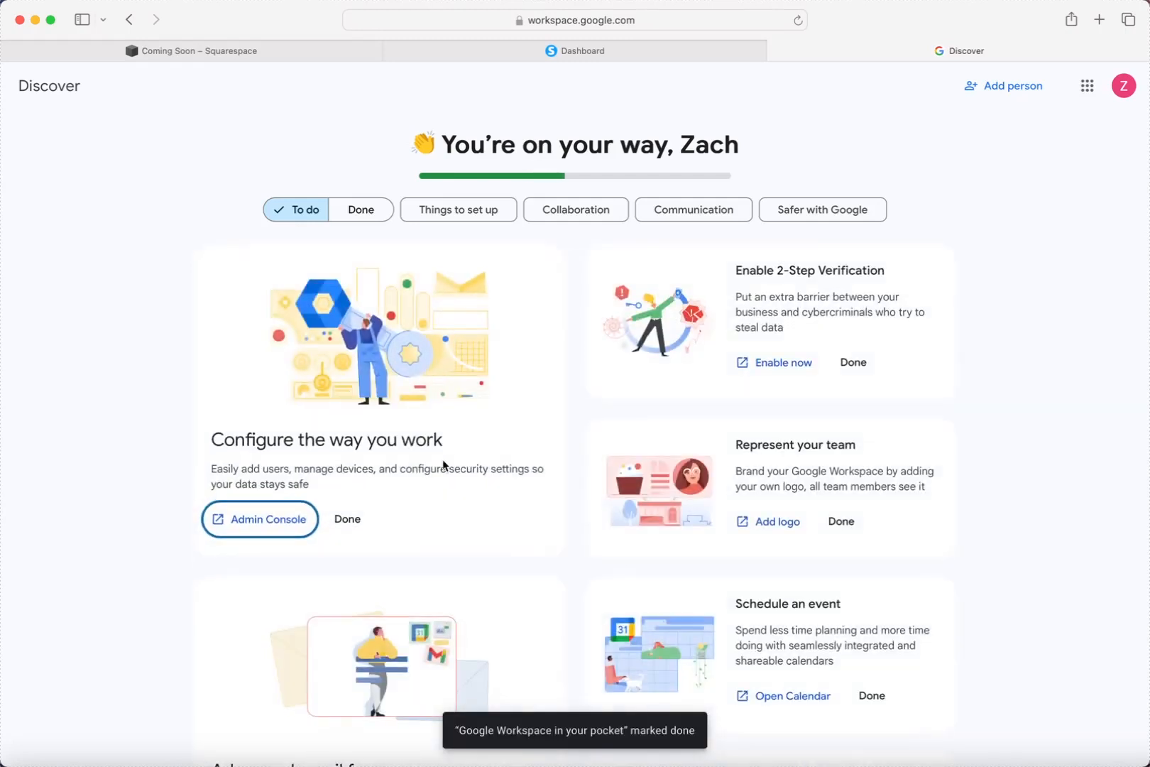
Launch Gmail in a new tab from the Google apps launcher.
scroll(490, 524, "down", 10)
scroll(490, 524, "up", 10)
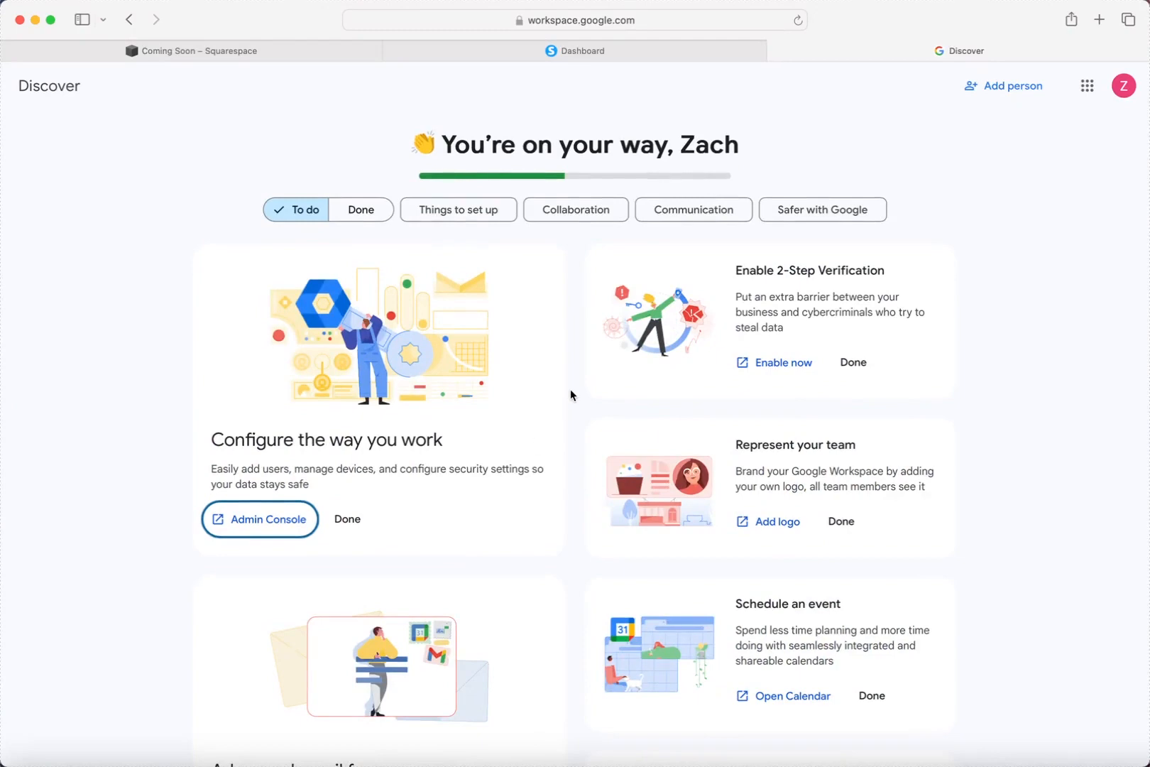
left_click(1087, 86)
left_click(1005, 189)
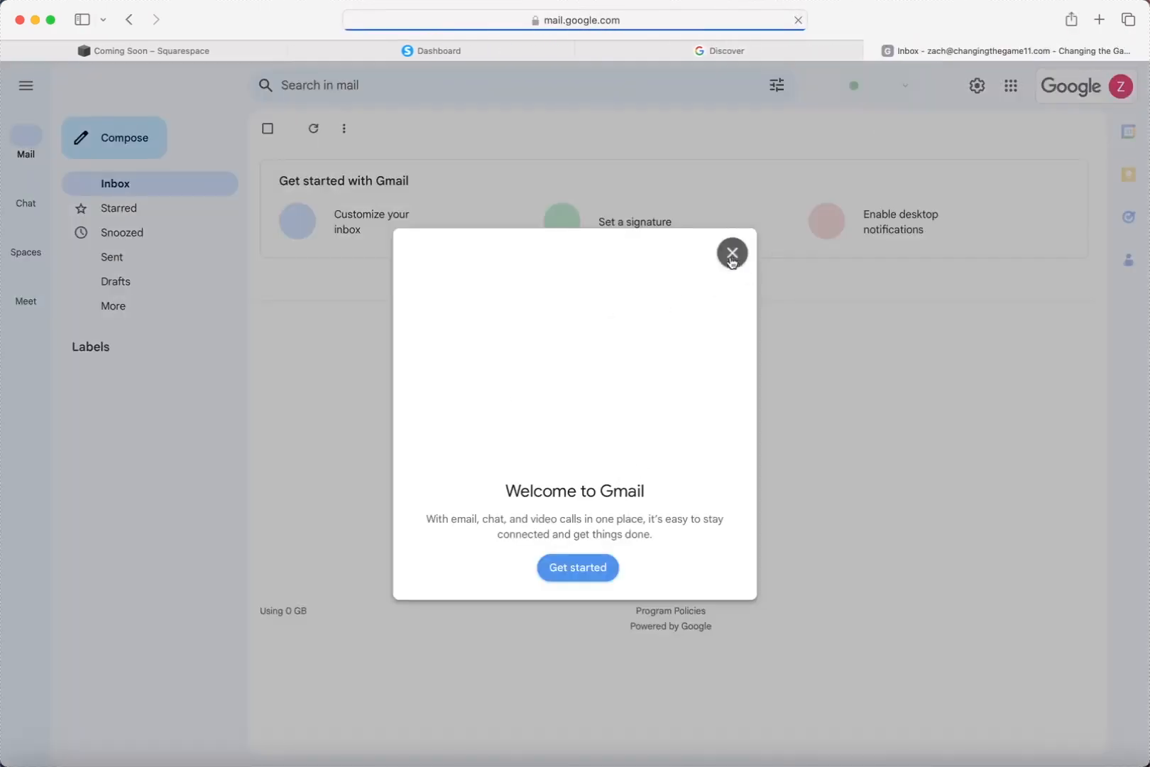
Close the Welcome to Gmail dialog and step through the feature tour to Done.
left_click(588, 577)
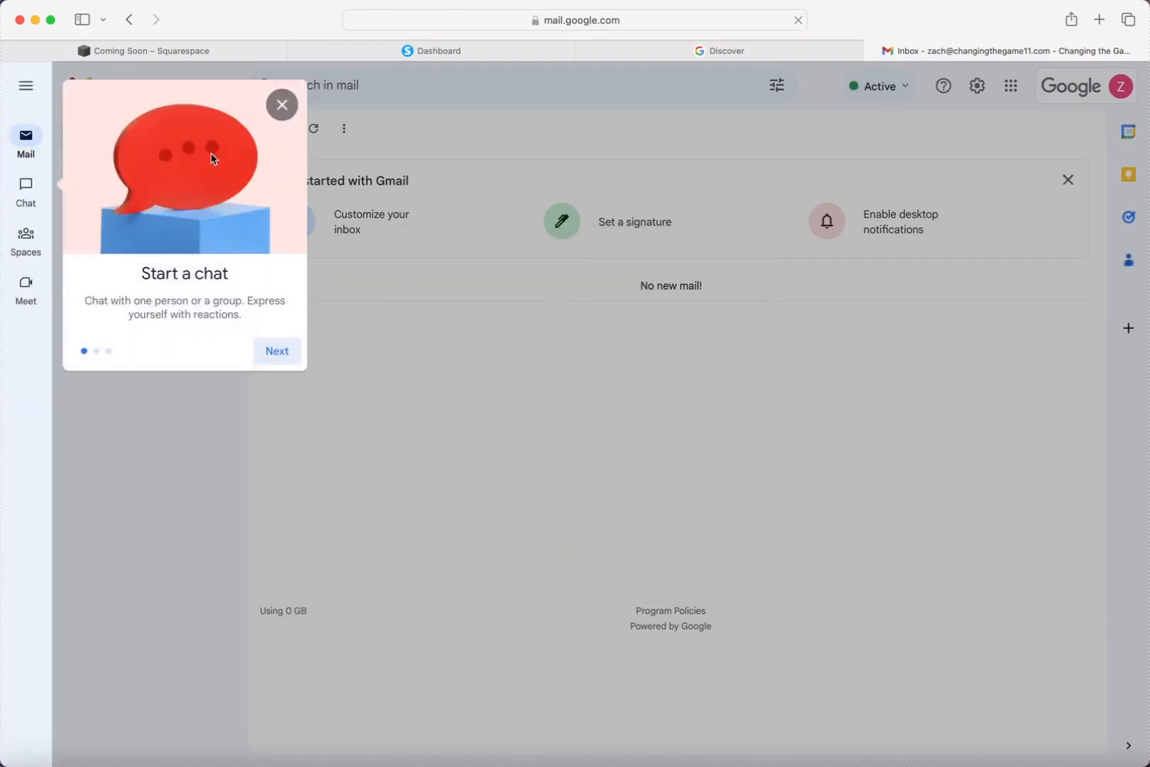
left_click(273, 352)
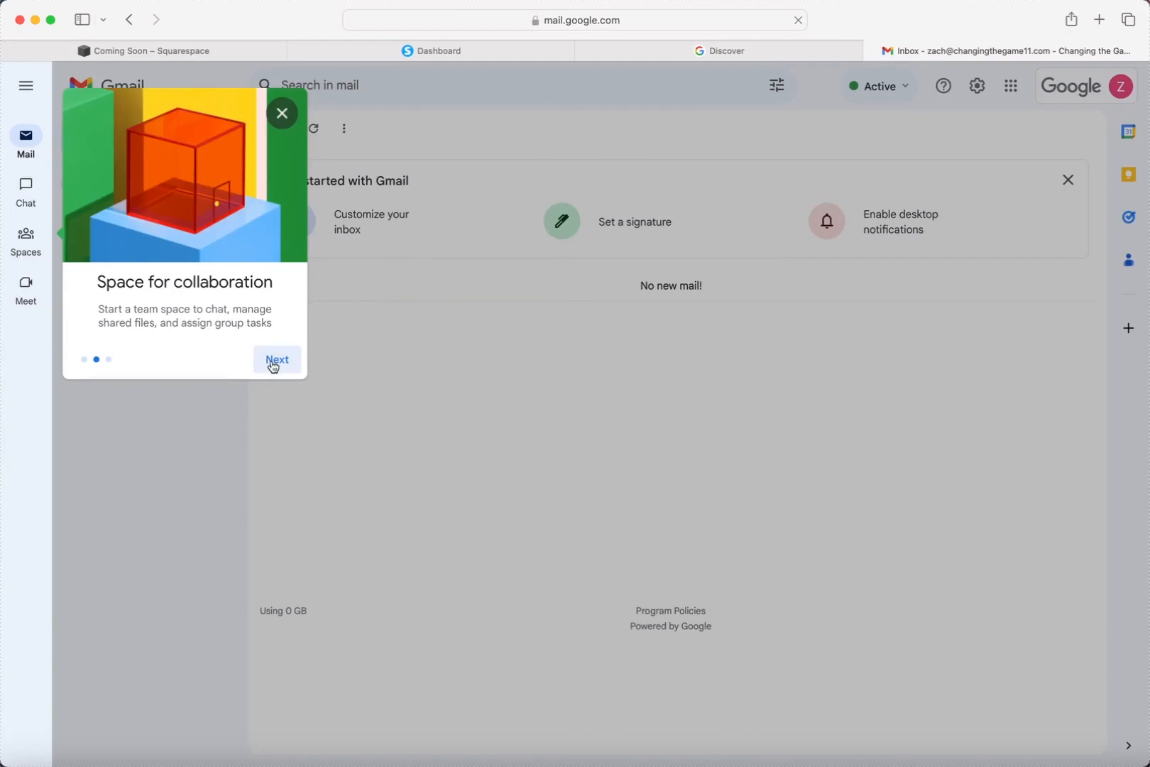
left_click(273, 361)
left_click(278, 408)
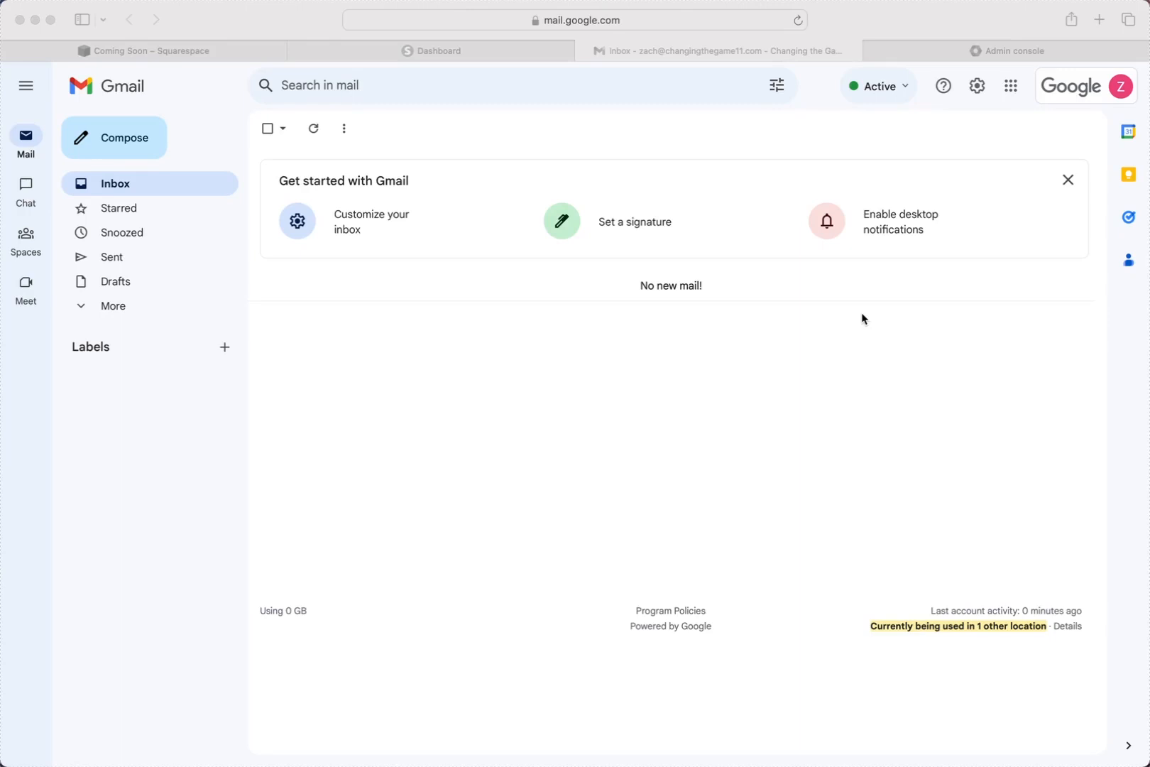
Check the Google apps grid and signed-in account, then switch to the Admin console tab.
left_click(1015, 90)
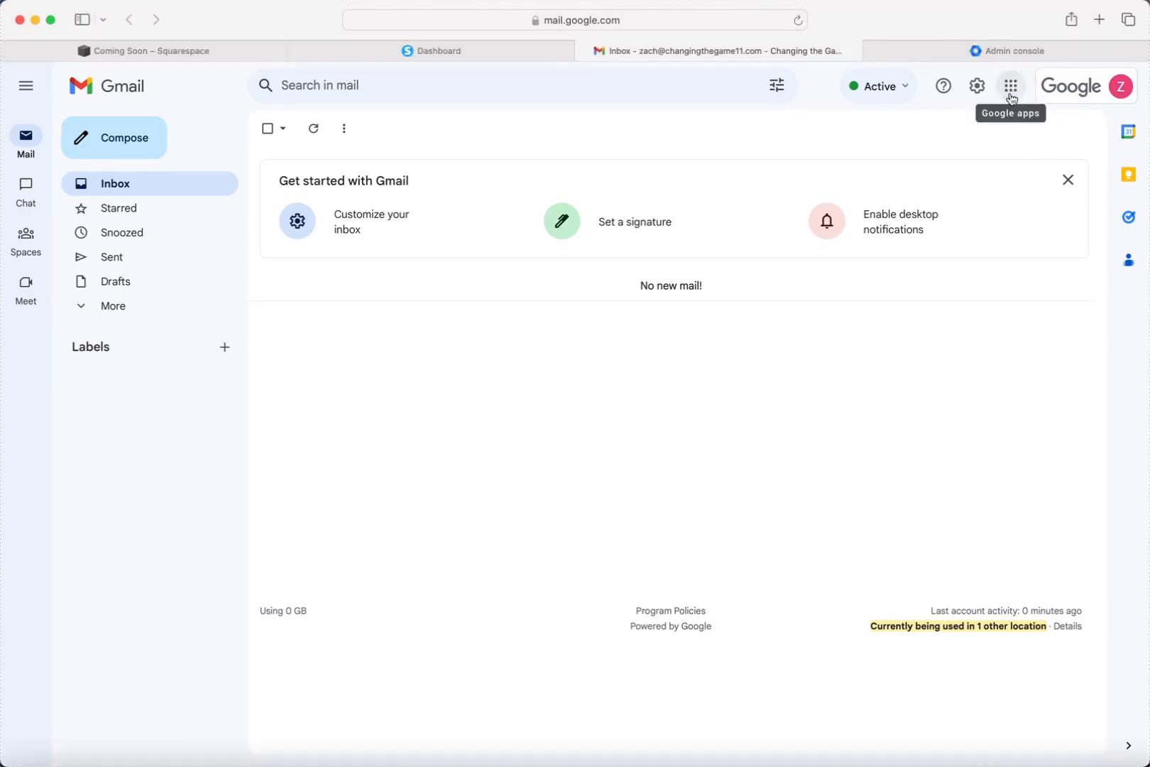
left_click(1012, 96)
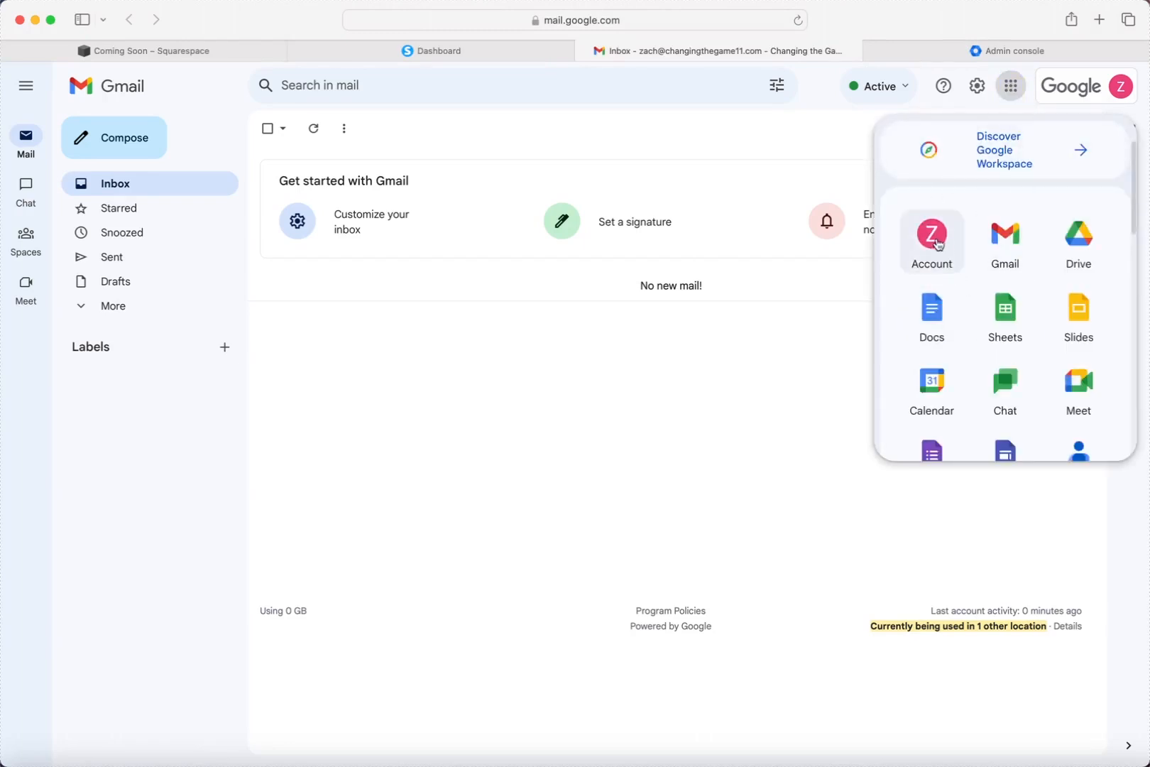
left_click(1010, 90)
left_click(1120, 89)
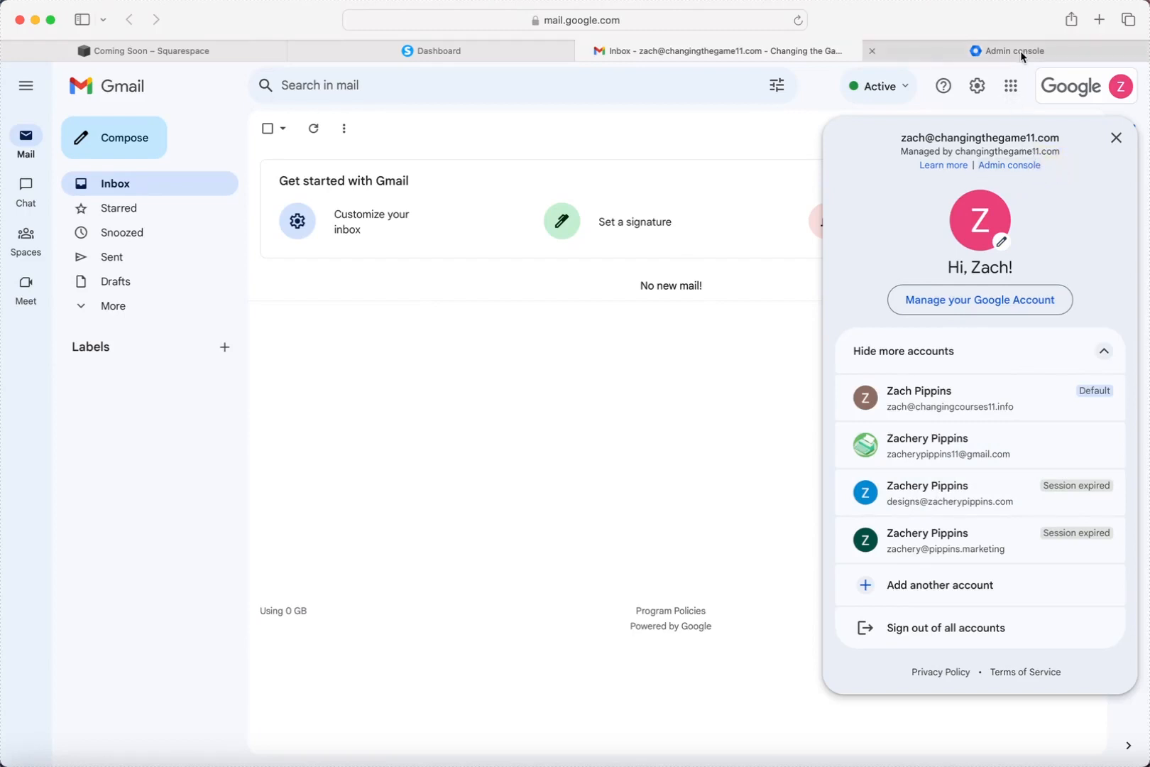
mouse_move(1021, 51)
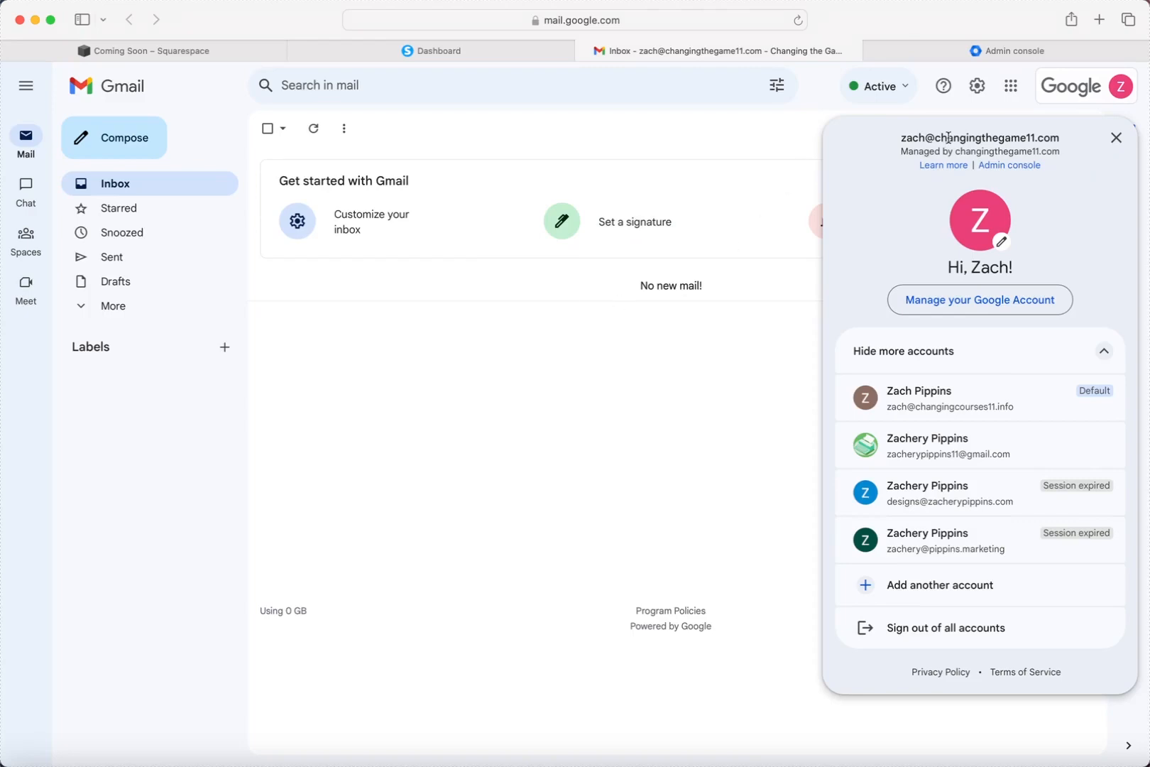
left_click(1029, 52)
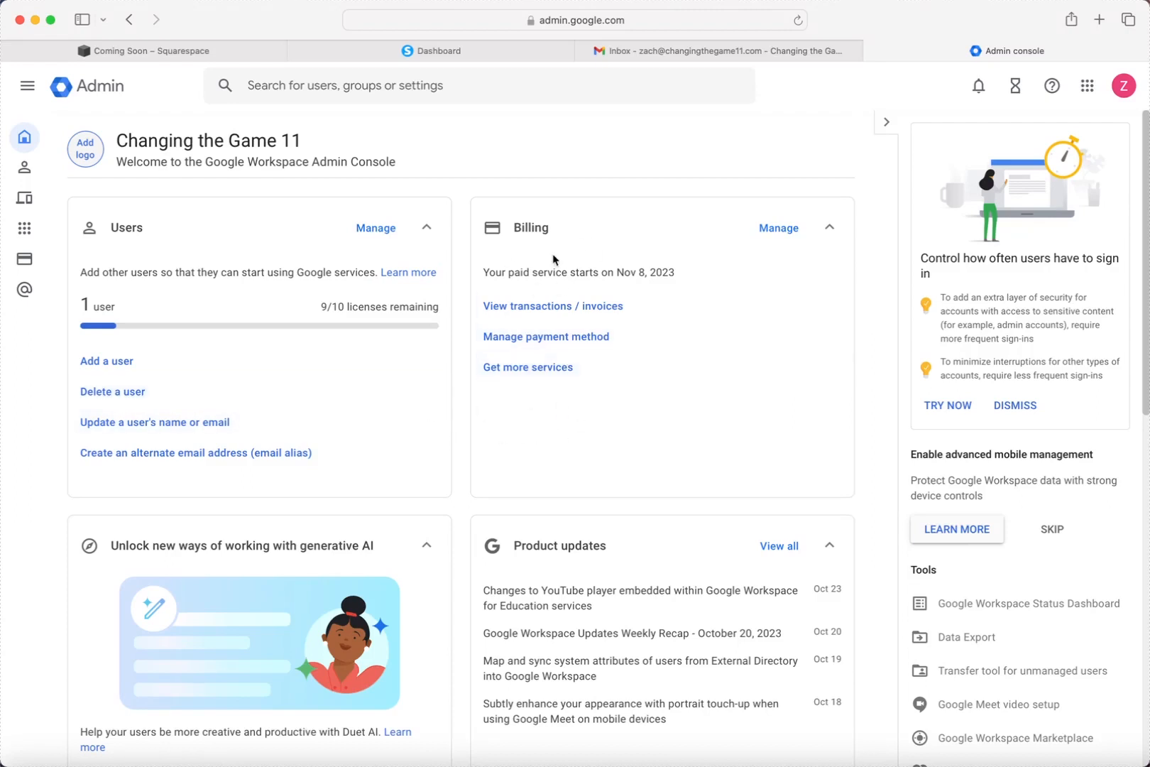
From Billing, open the Business Plus subscription's other editions and choose Switch on Business Starter.
left_click(778, 239)
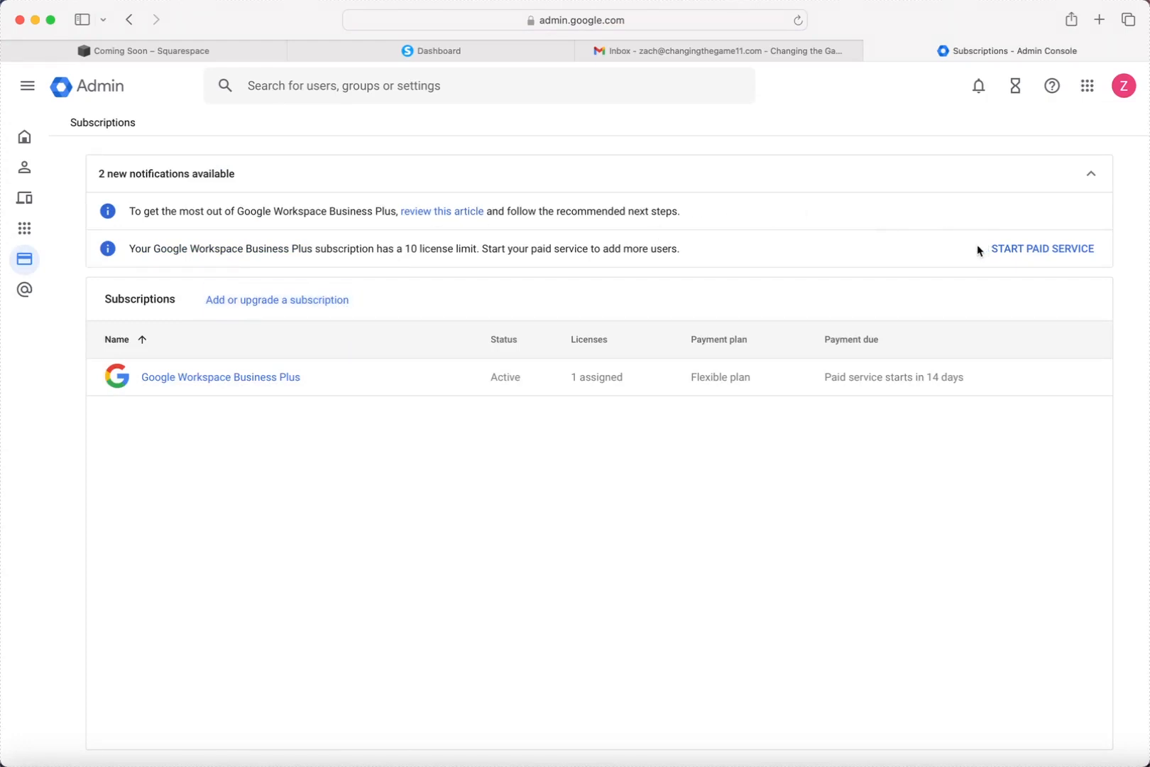
left_click(277, 379)
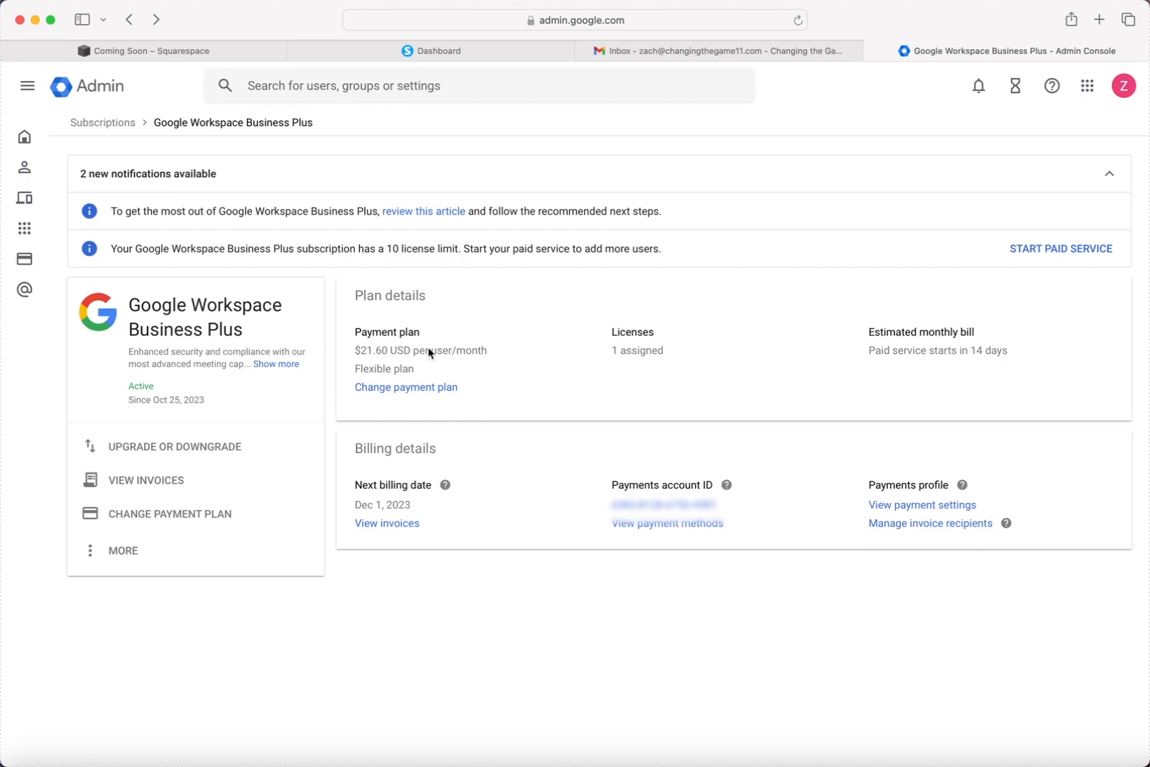
left_click(224, 447)
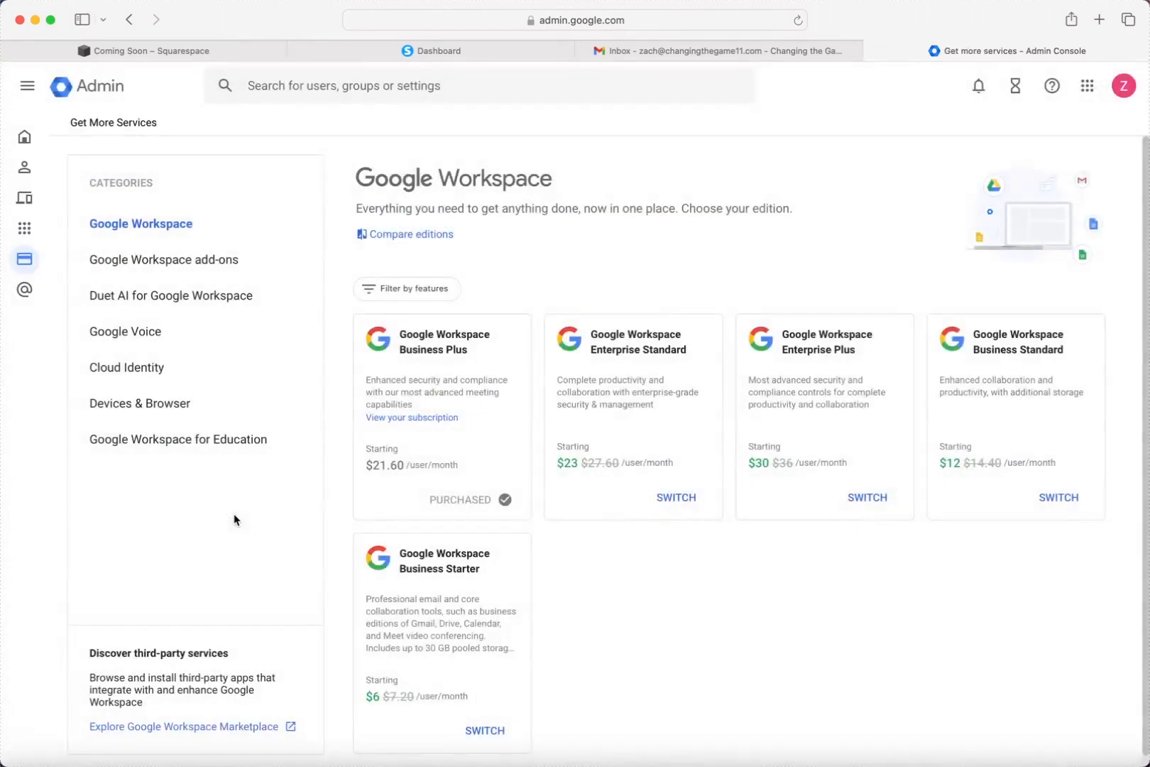
scroll(470, 486, "down", 1)
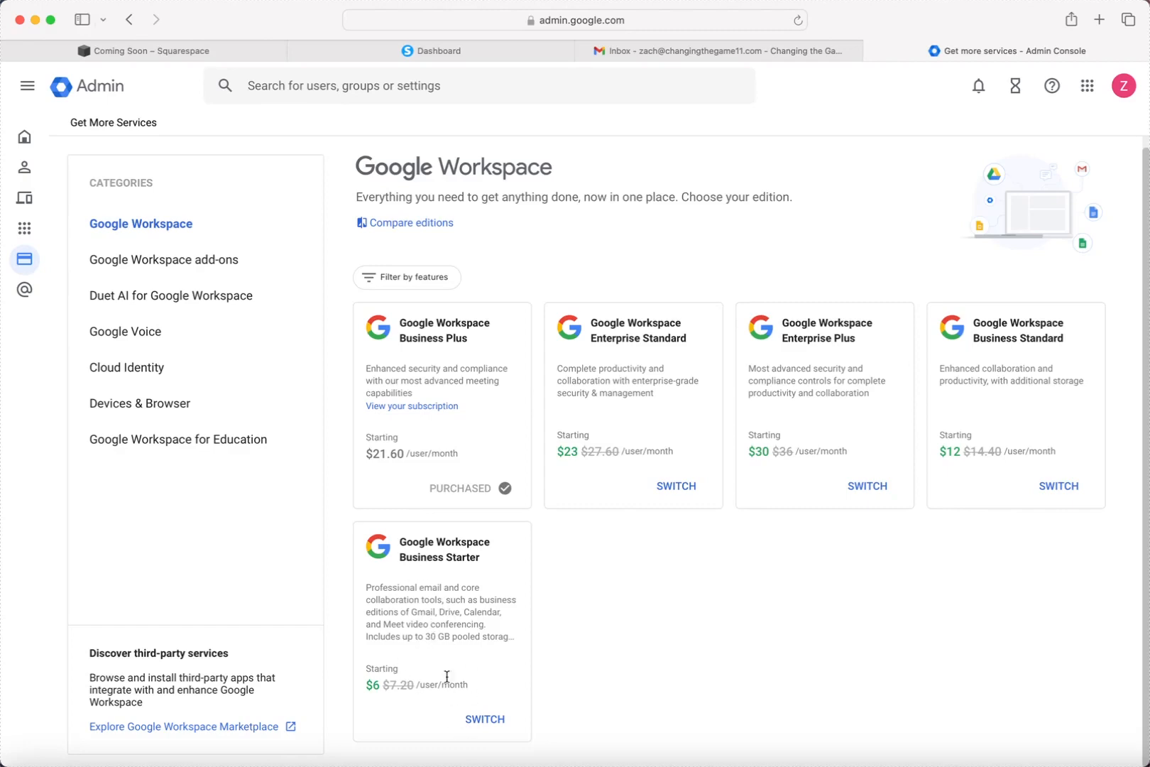
scroll(446, 676, "down", 1)
left_click(483, 718)
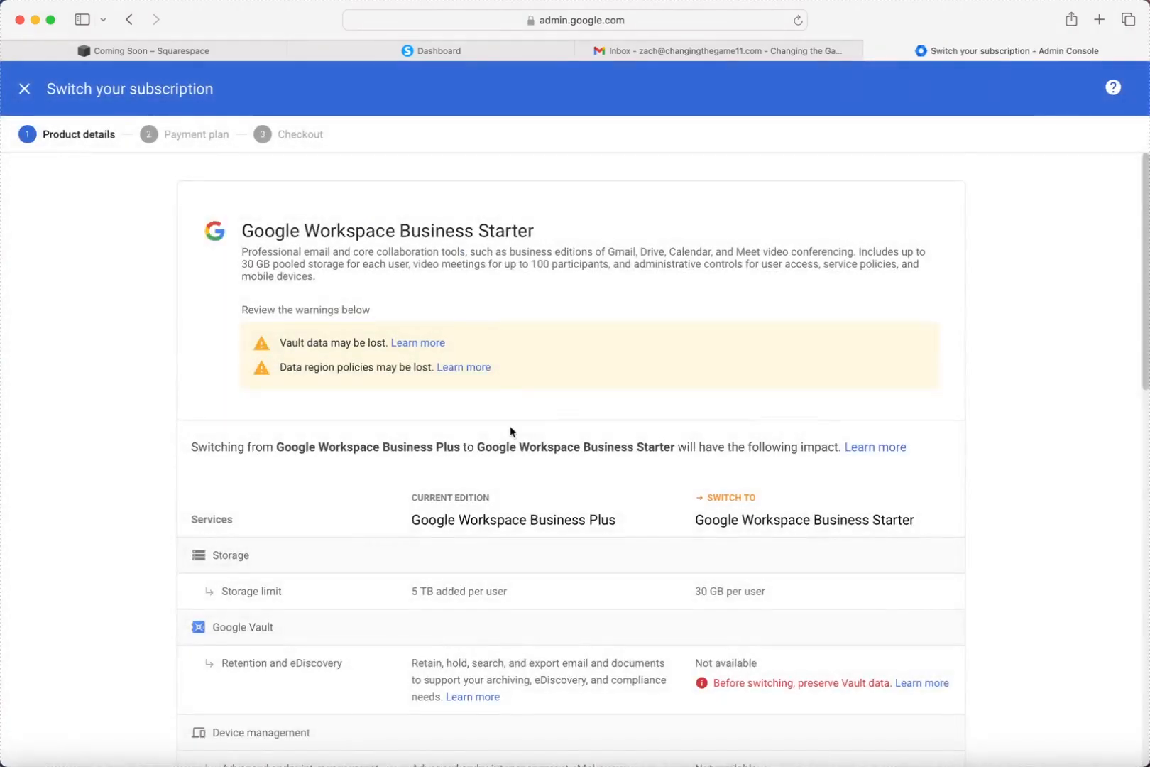
Review the Business Starter versus Business Plus comparison and continue to the payment plan.
scroll(508, 431, "down", 4)
scroll(511, 431, "down", 1)
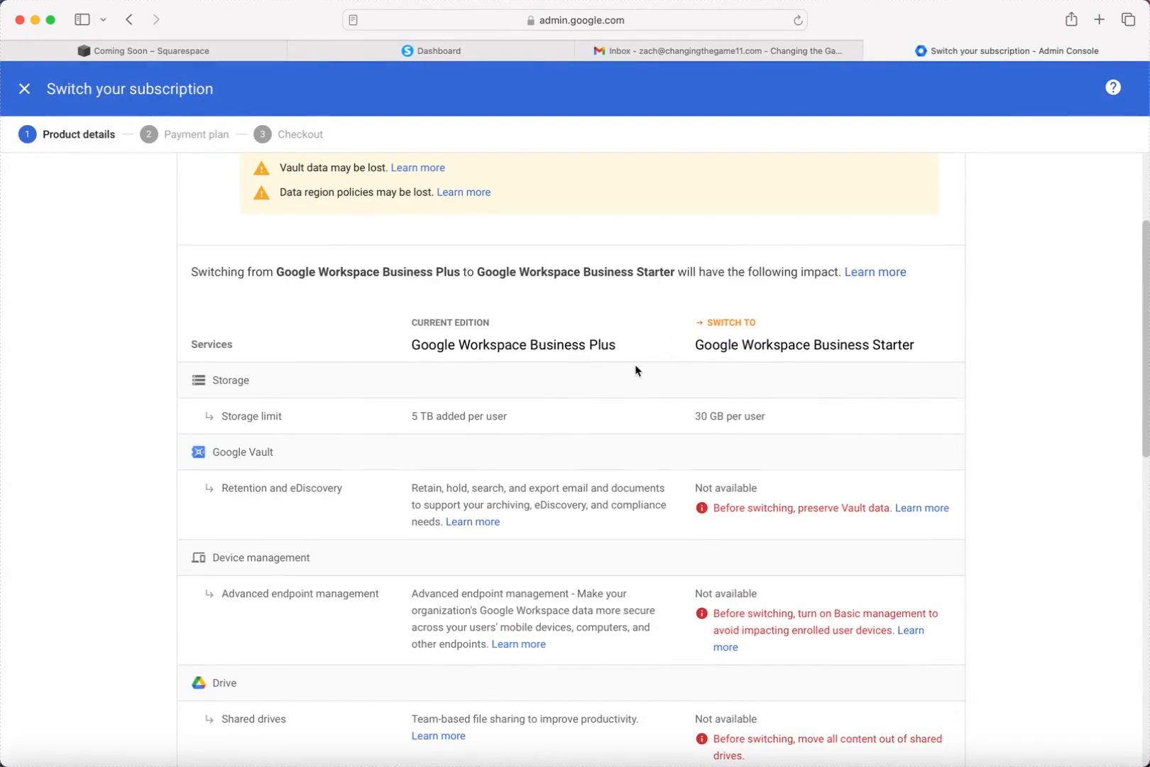
scroll(685, 405, "down", 15)
scroll(691, 401, "down", 4)
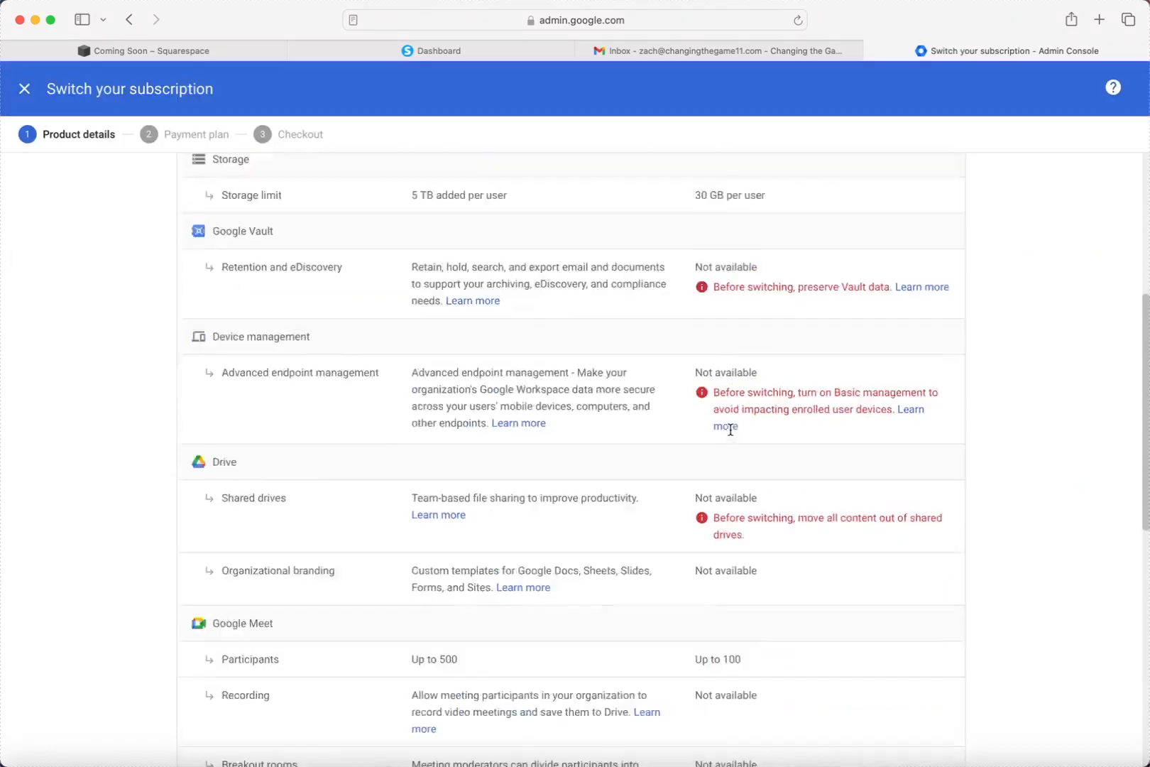
scroll(729, 429, "down", 10)
left_click(904, 731)
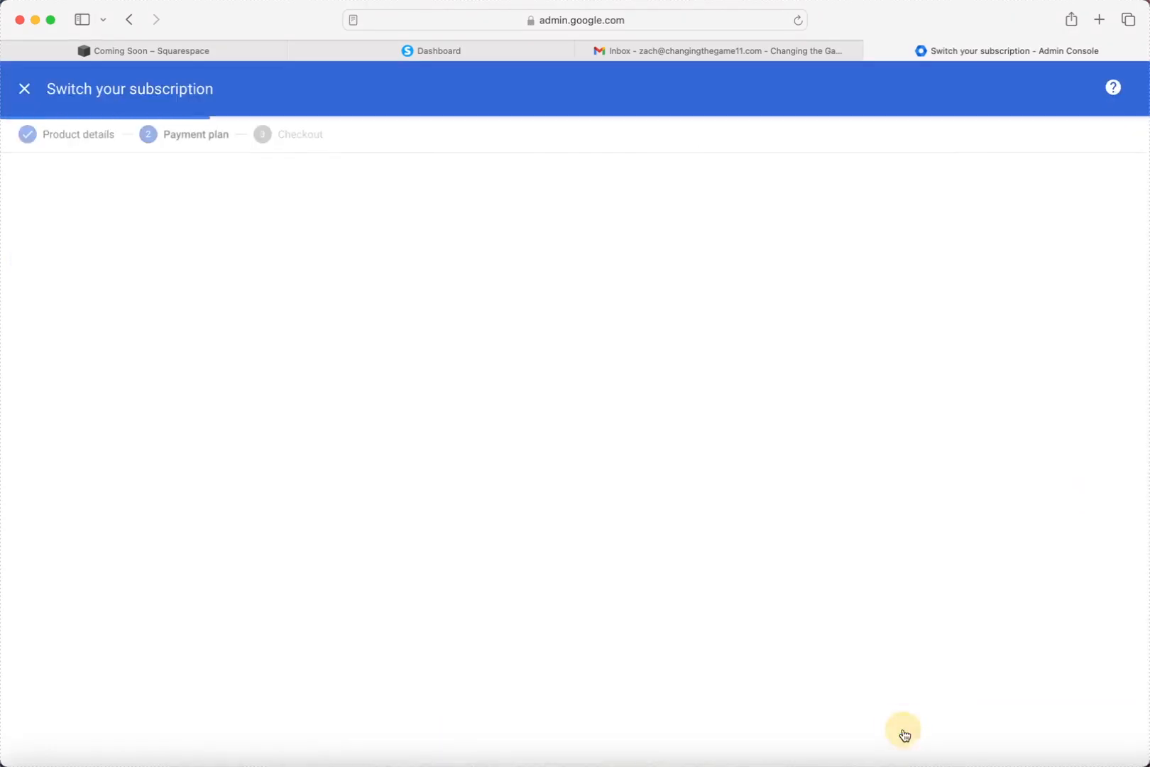
Keep the Flexible plan at $7.20 USD per user/month and proceed to checkout.
scroll(497, 398, "down", 1)
scroll(513, 420, "down", 2)
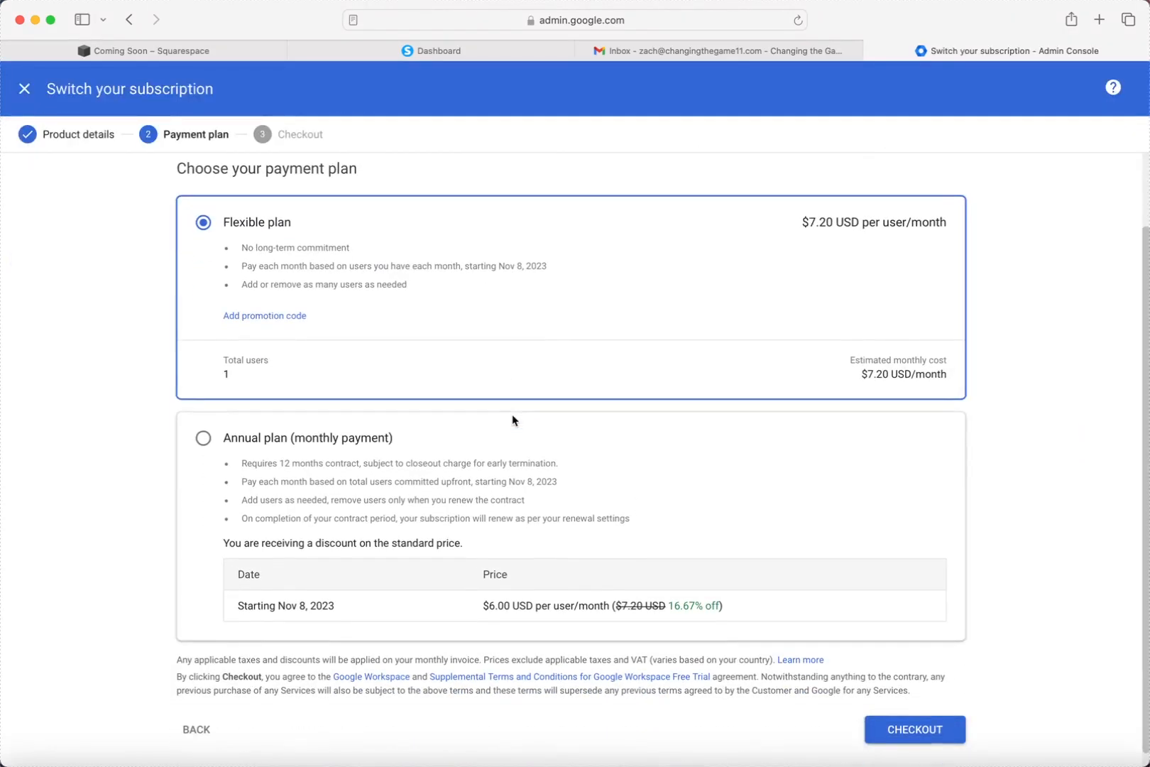
scroll(343, 451, "down", 1)
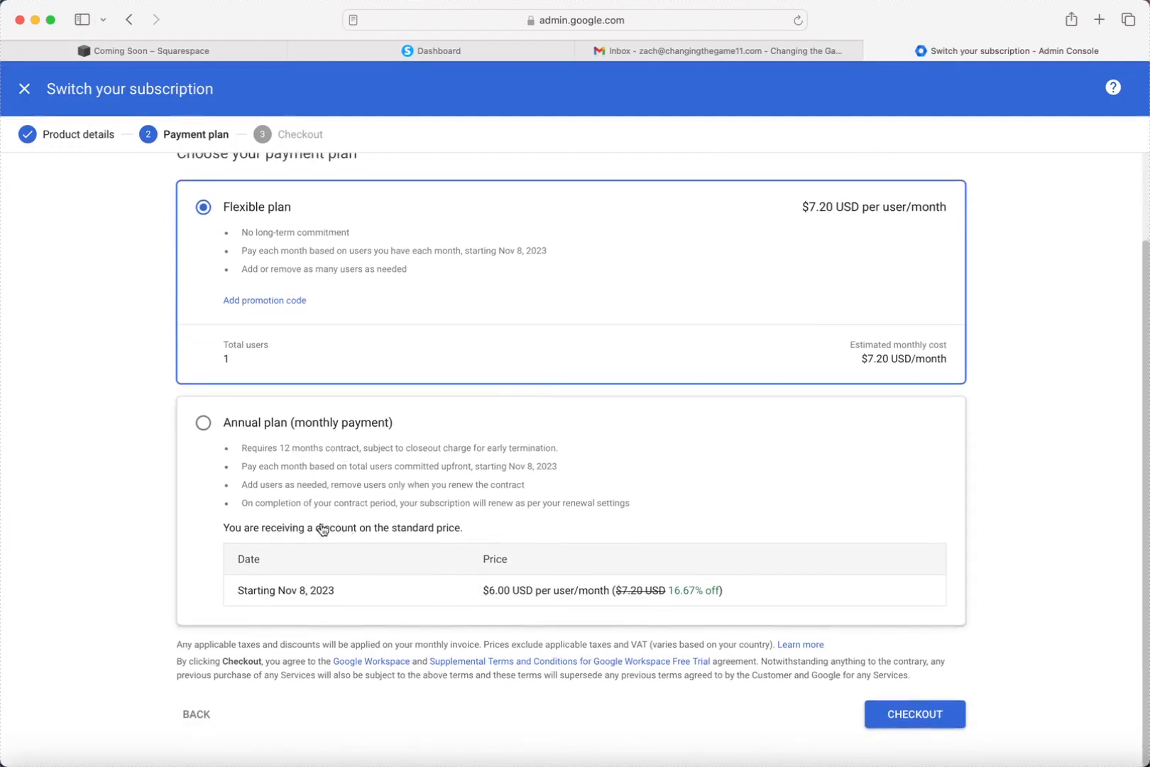
scroll(322, 522, "up", 2)
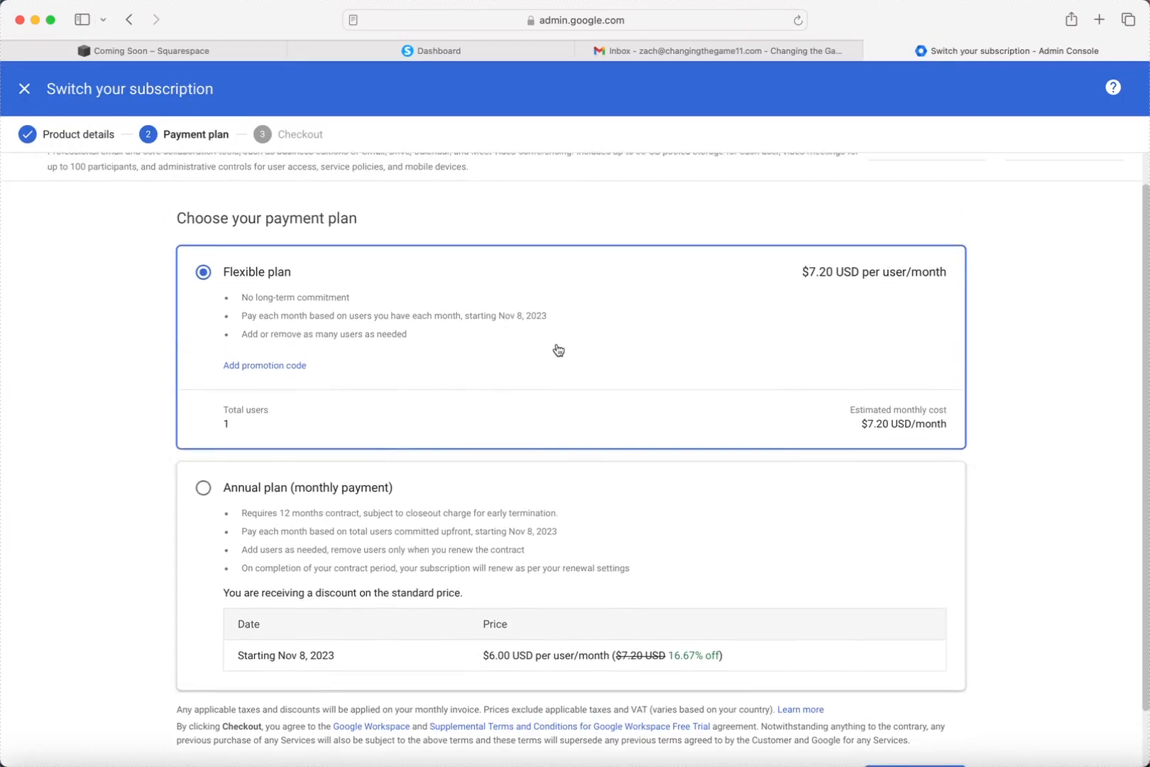
scroll(586, 390, "down", 2)
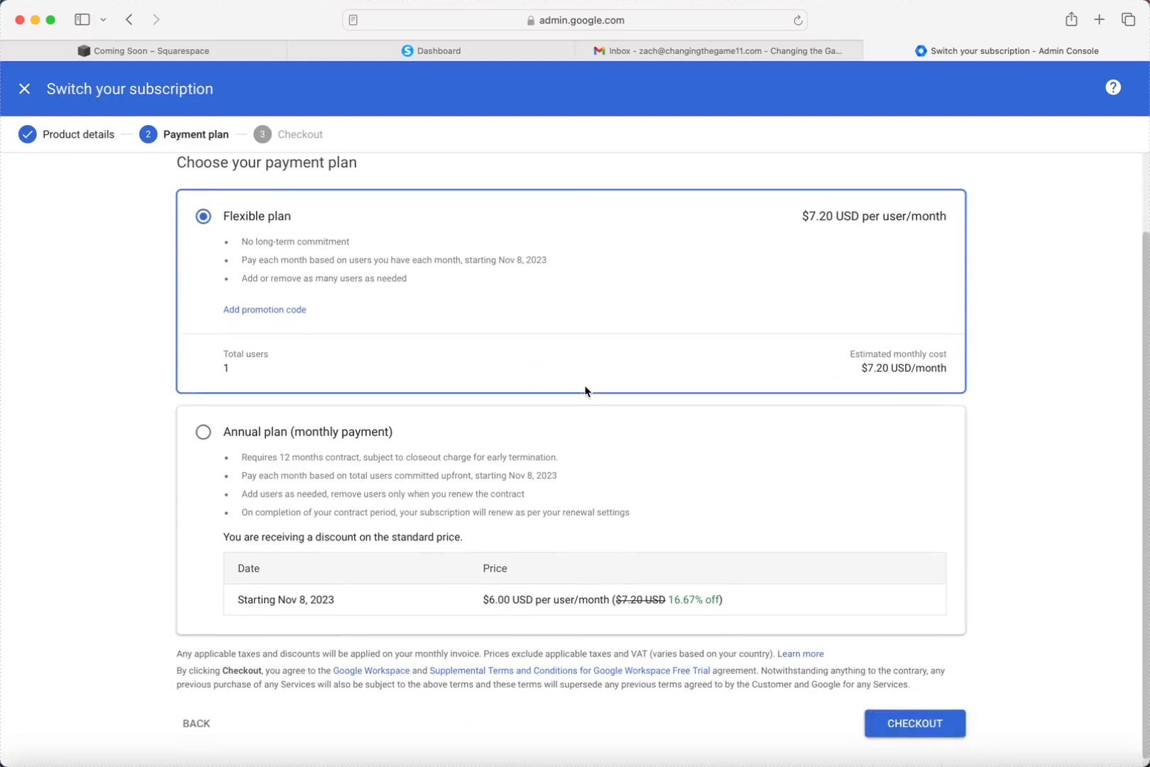
left_click(885, 713)
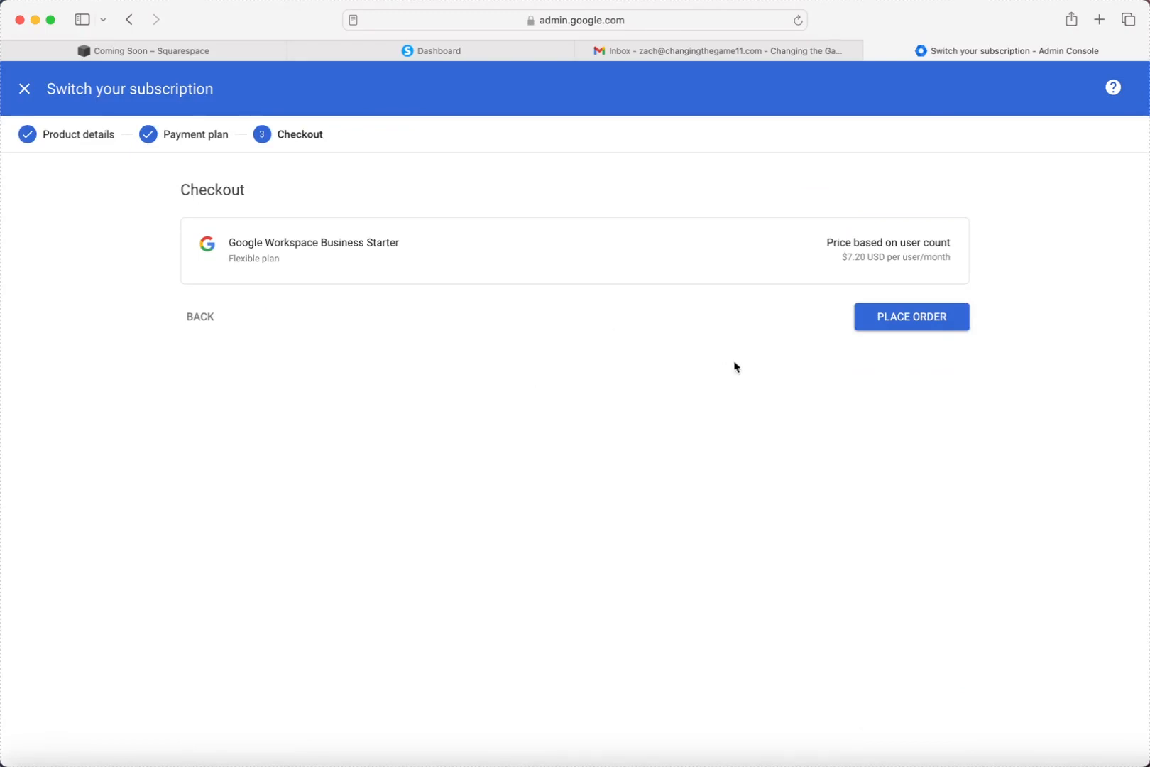
Place the Business Starter order and close the purchase confirmation dialog.
left_click(874, 325)
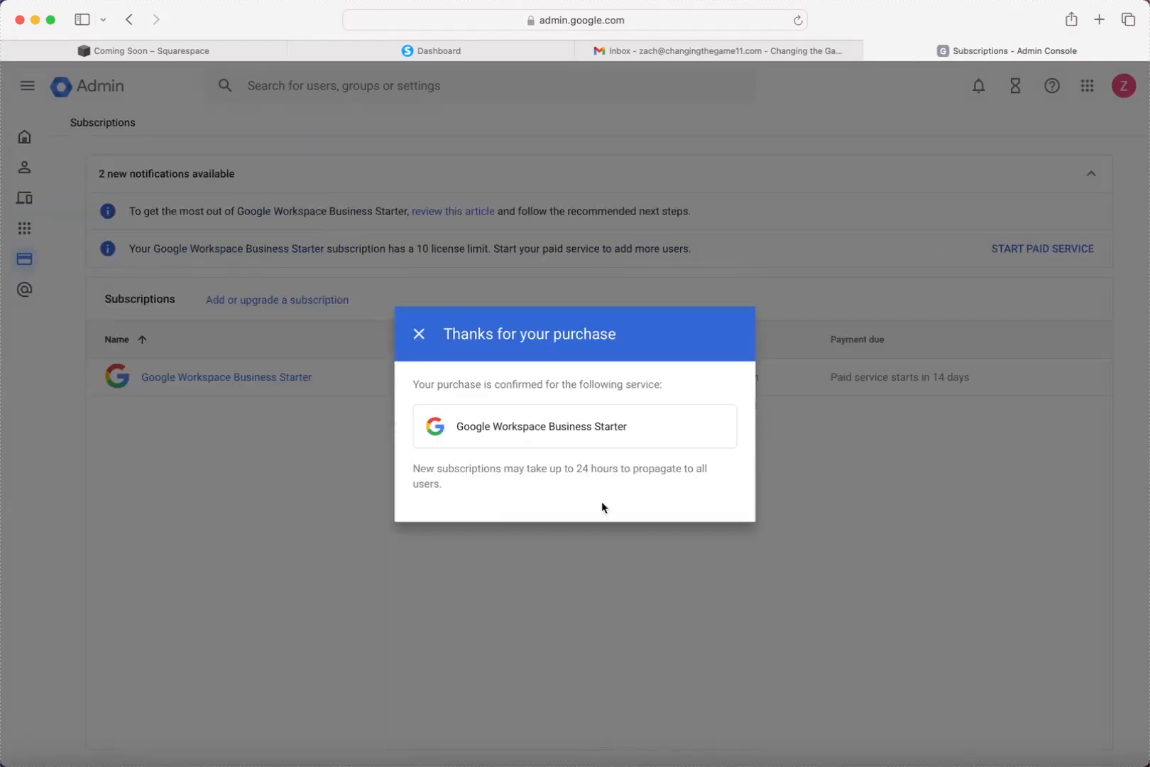
left_click(418, 334)
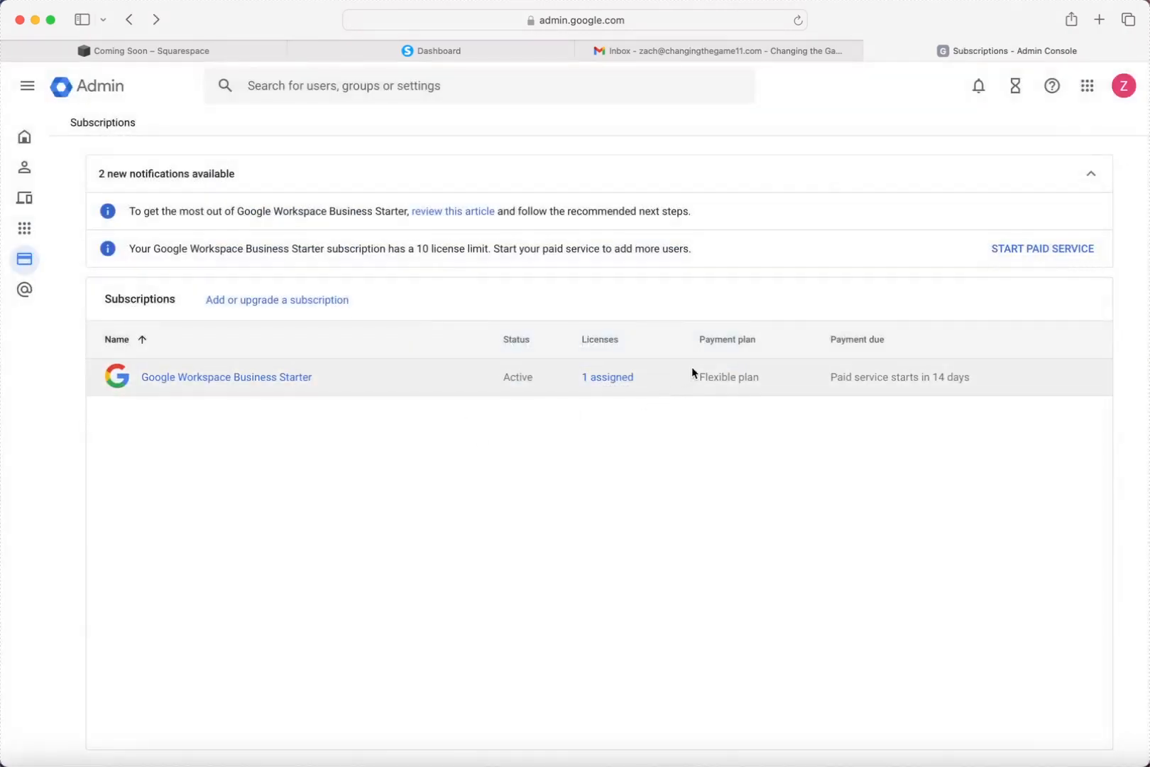